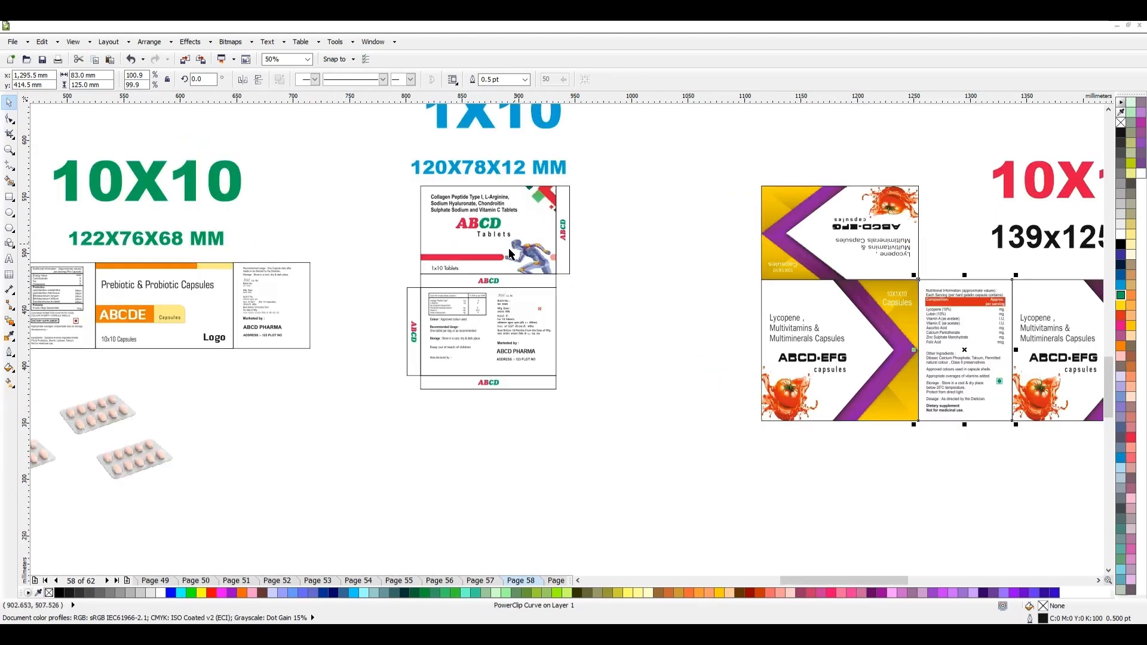
- Undo the last four changes made to the 10X1X10 carton's back panel
key(ctrl+z)
key(ctrl+z)
key(ctrl+z)
key(ctrl+z)
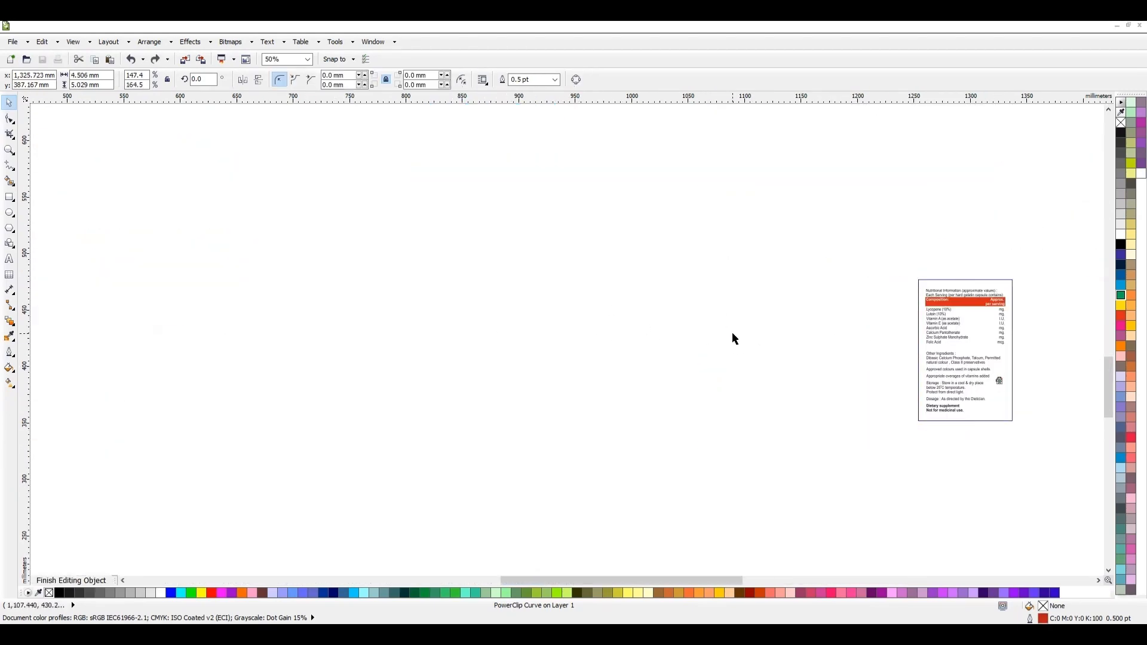
- Recolour the square symbol on the 1X10 carton's back panel with a green circle fill and green square outline
ctrl+click(515, 303)
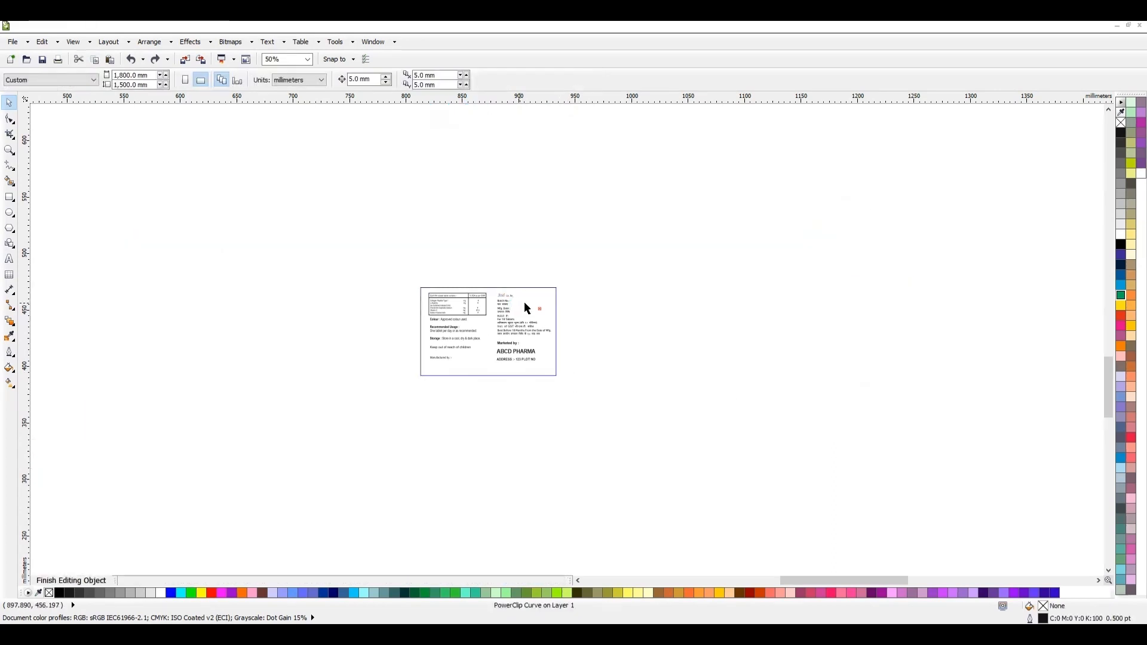
scroll(537, 305, up, 5)
click(622, 422)
click(1121, 295)
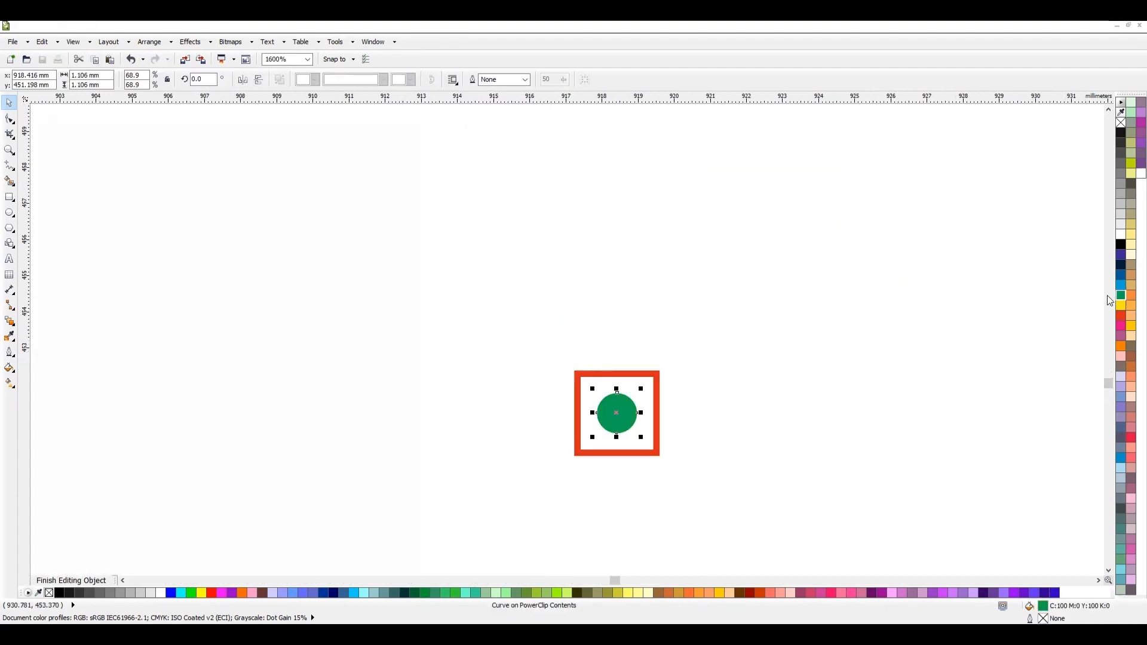
click(641, 378)
right_click(1121, 295)
scroll(649, 295, down, 3)
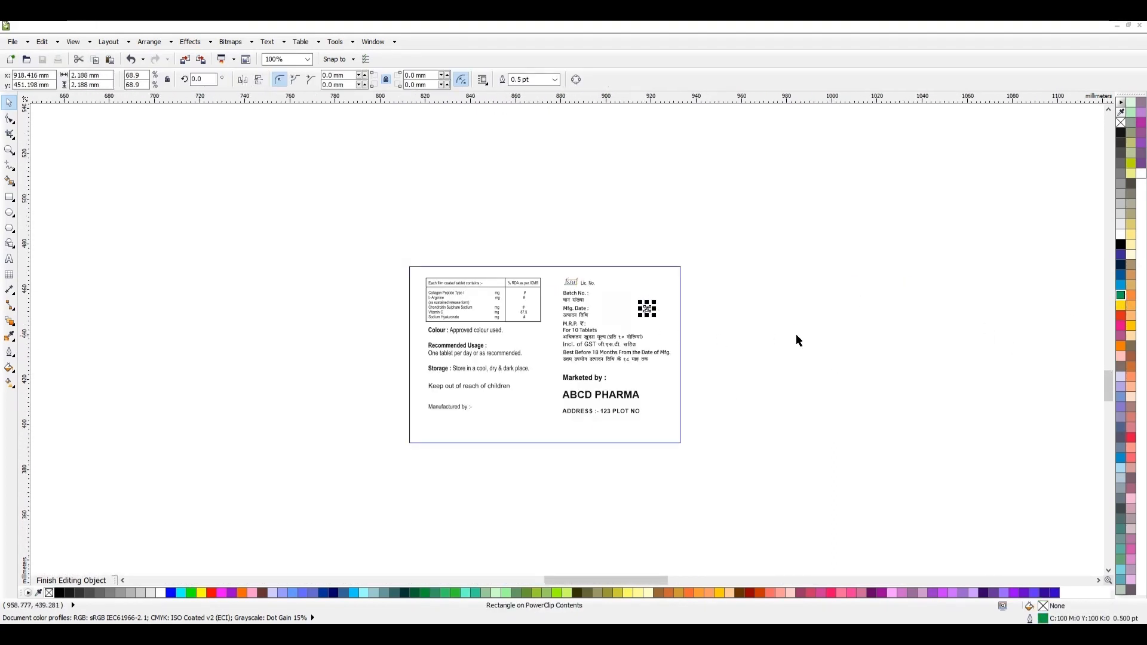
ctrl+click(796, 338)
- Look over the 1X10 carton's front panel and compare it with the 10X10 and 10X1X10 layouts on the page
scroll(539, 333, down, 1)
scroll(515, 218, up, 1)
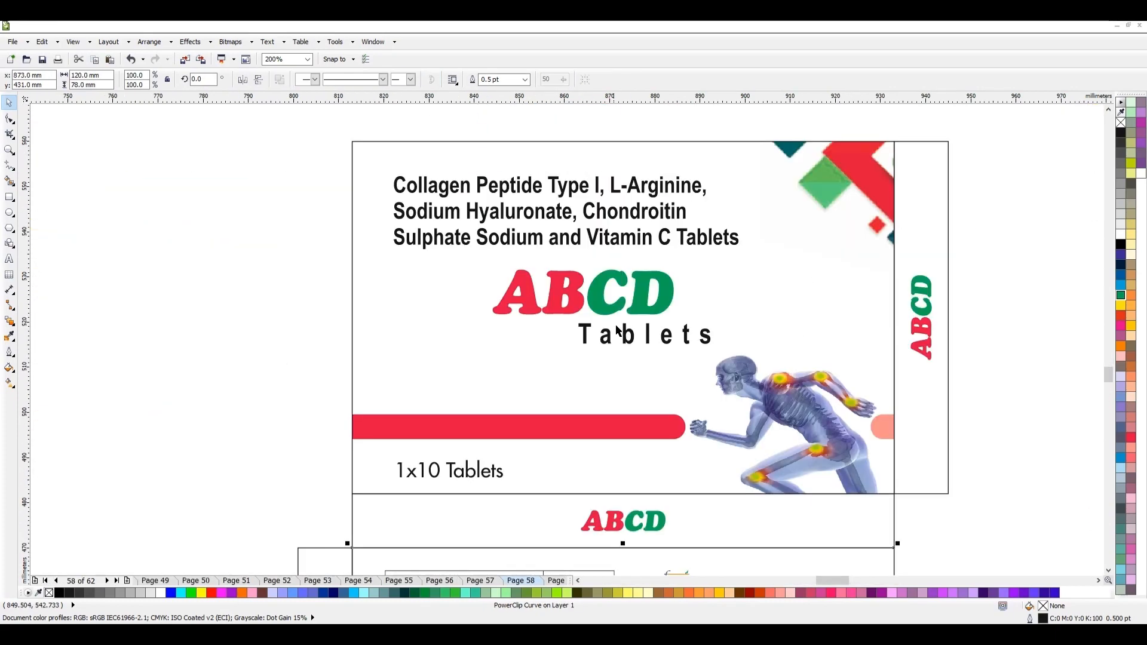
scroll(545, 368, down, 3)
scroll(506, 326, down, 3)
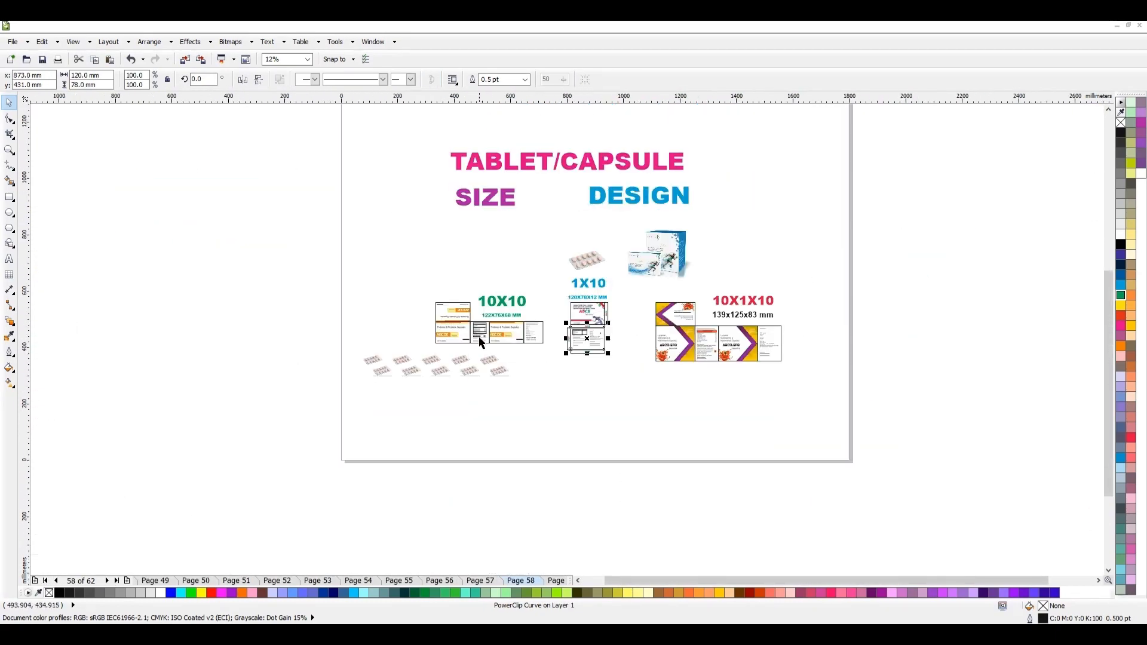
scroll(505, 326, up, 1)
scroll(505, 325, up, 1)
scroll(504, 333, down, 3)
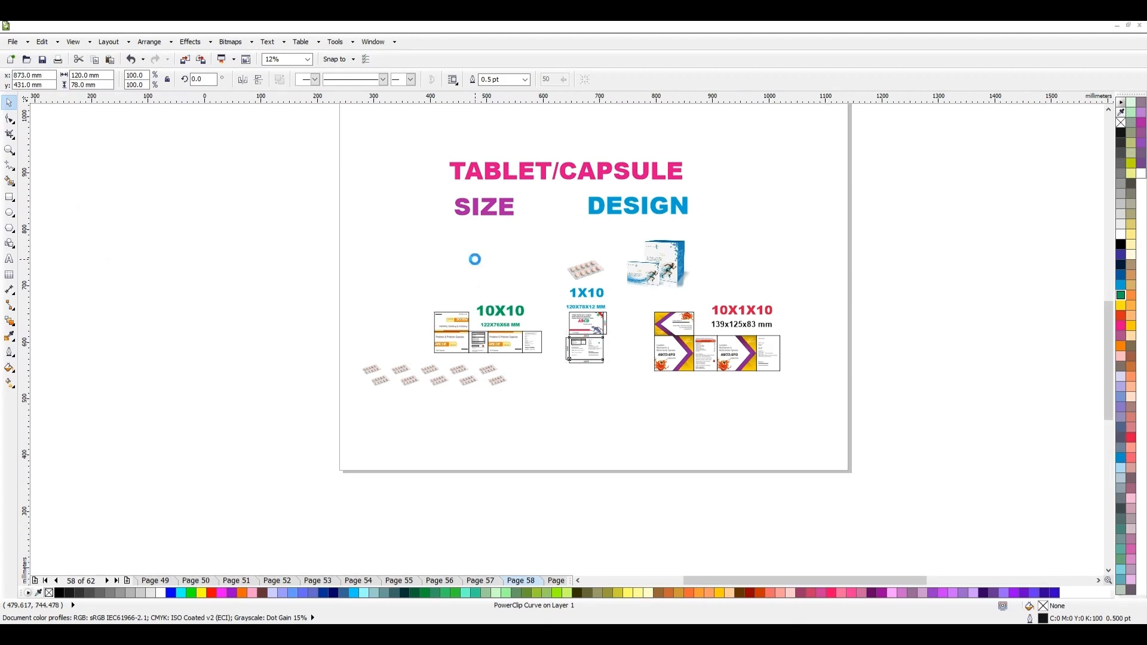
scroll(473, 256, up, 1)
scroll(493, 442, up, 1)
click(393, 202)
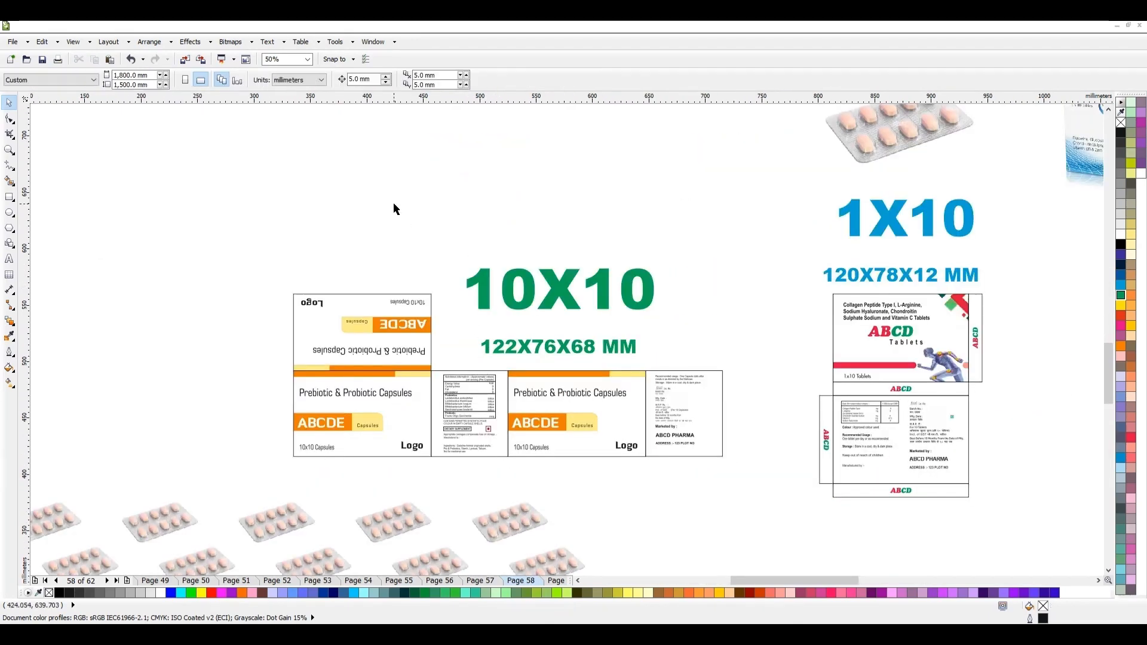
- Add the text "122x76x68 mm" in 24 pt Arial in the empty area above the 10X10 layout and move it slightly upward
key(F8)
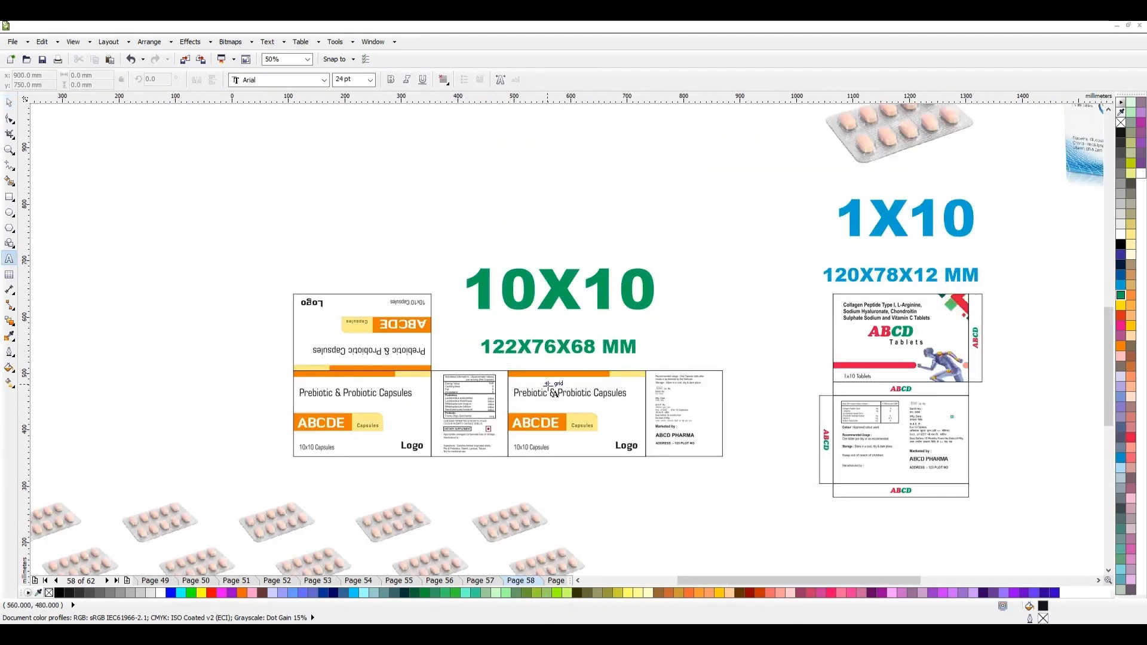
scroll(548, 385, down, 1)
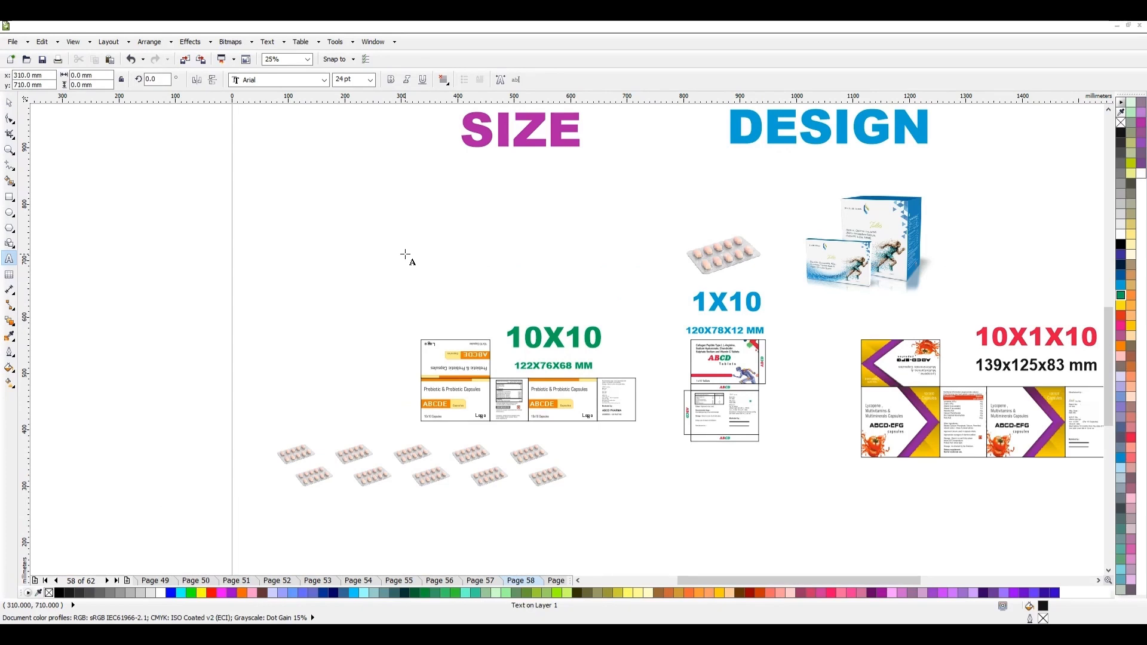
click(405, 253)
text(122)
scroll(406, 256, up, 3)
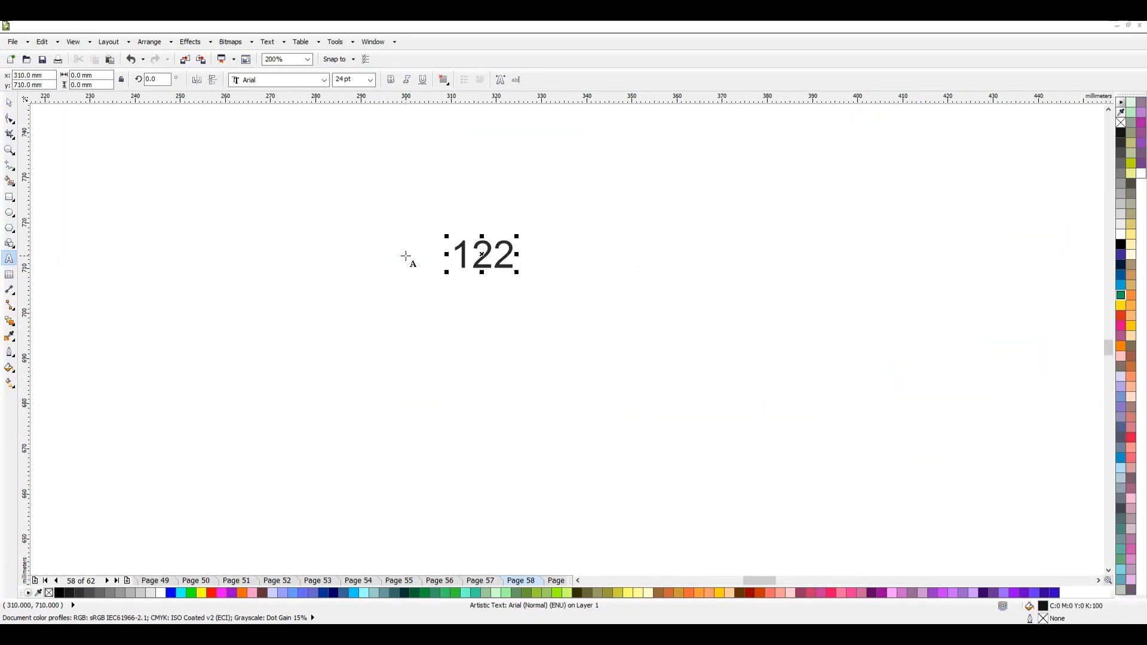
text(x76x68)
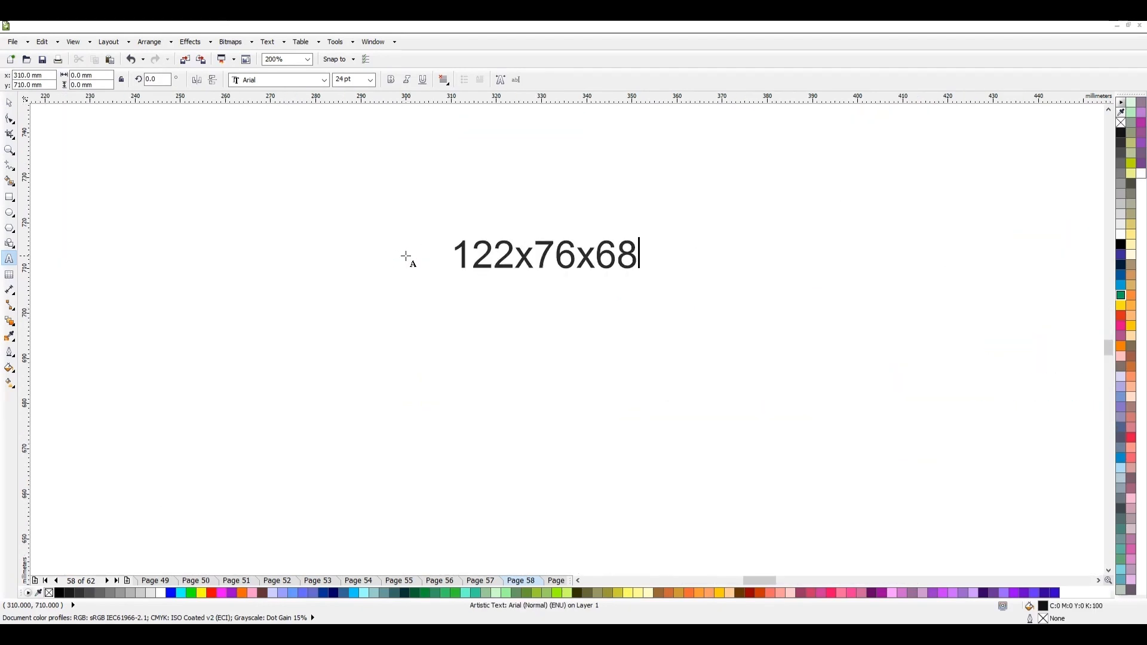
text( mm)
key(ctrl+space)
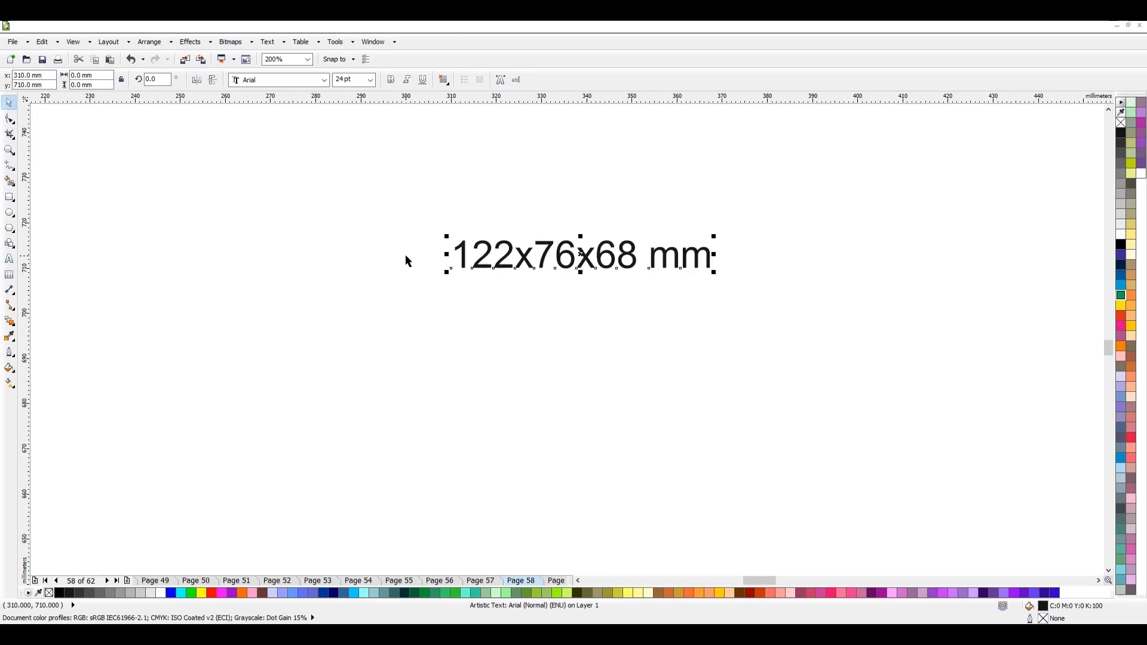
scroll(473, 271, down, 1)
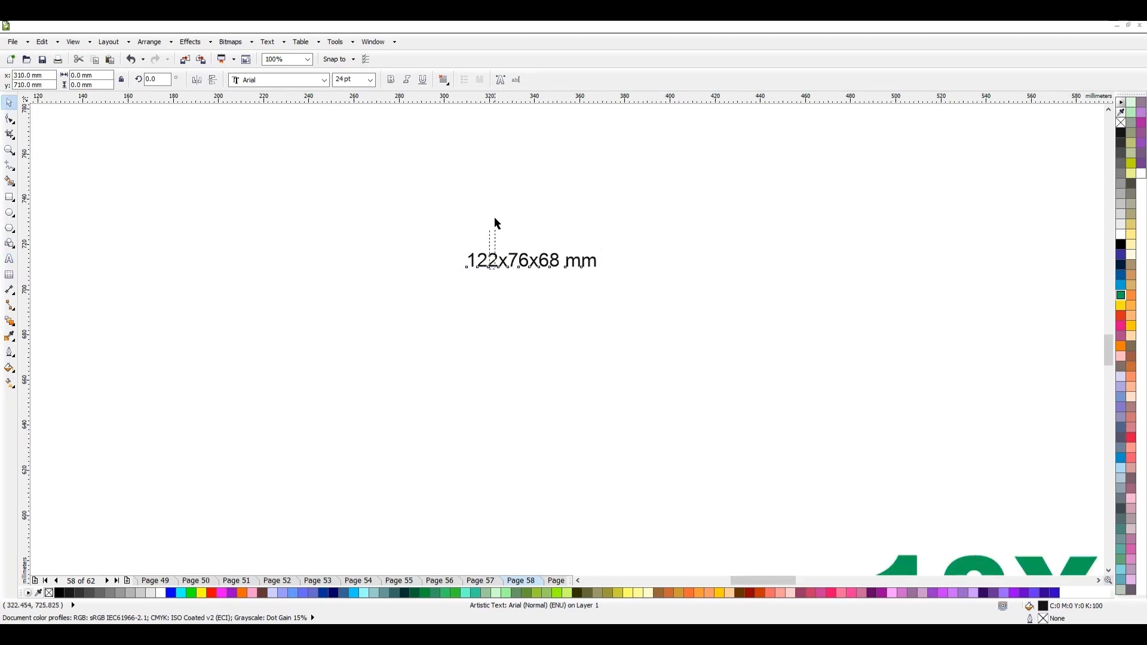
click(496, 272)
drag(496, 270, 493, 179)
click(299, 228)
- Draw a rectangle, widen it to about 91 × 42 mm and place it below the size text
click(10, 199)
drag(317, 285, 434, 380)
drag(438, 332, 529, 332)
drag(407, 340, 517, 296)
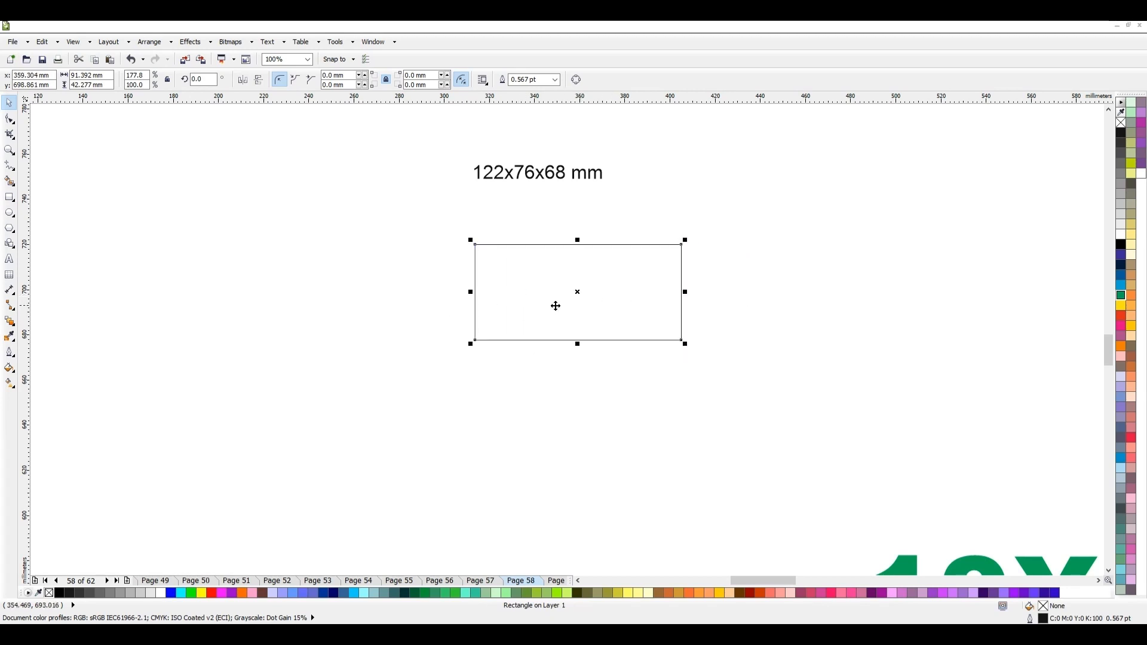
key(F6)
drag(297, 154, 365, 471)
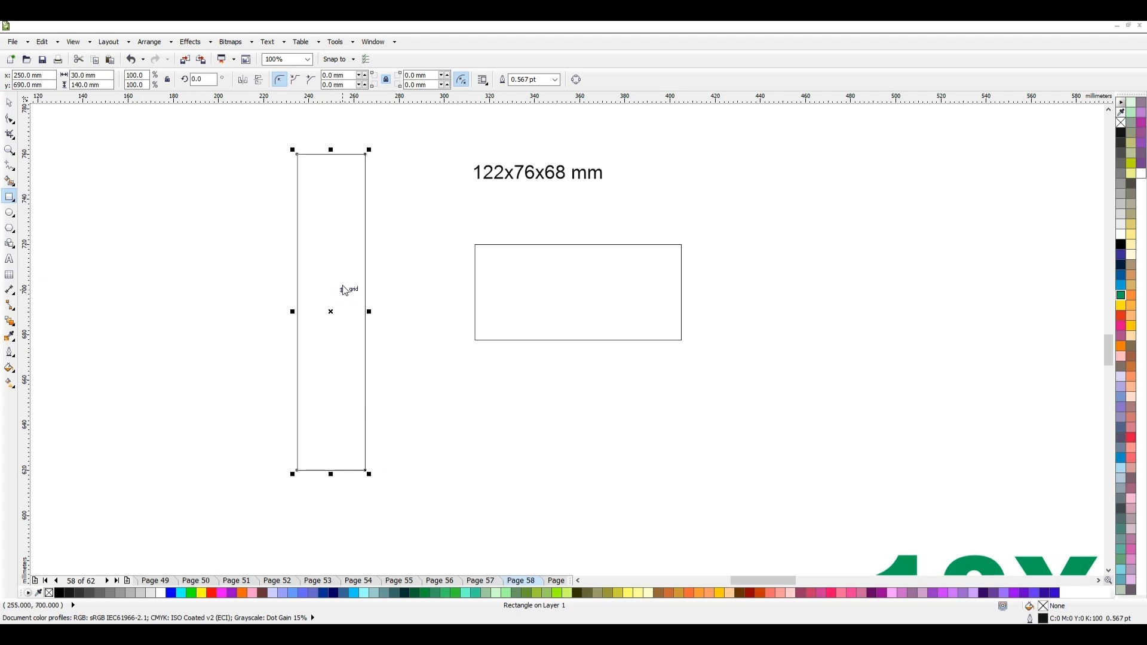
key(space)
key(Delete)
- Set the rectangle's size to 122 × 76 mm and place it below and left of the size text
drag(538, 305, 379, 310)
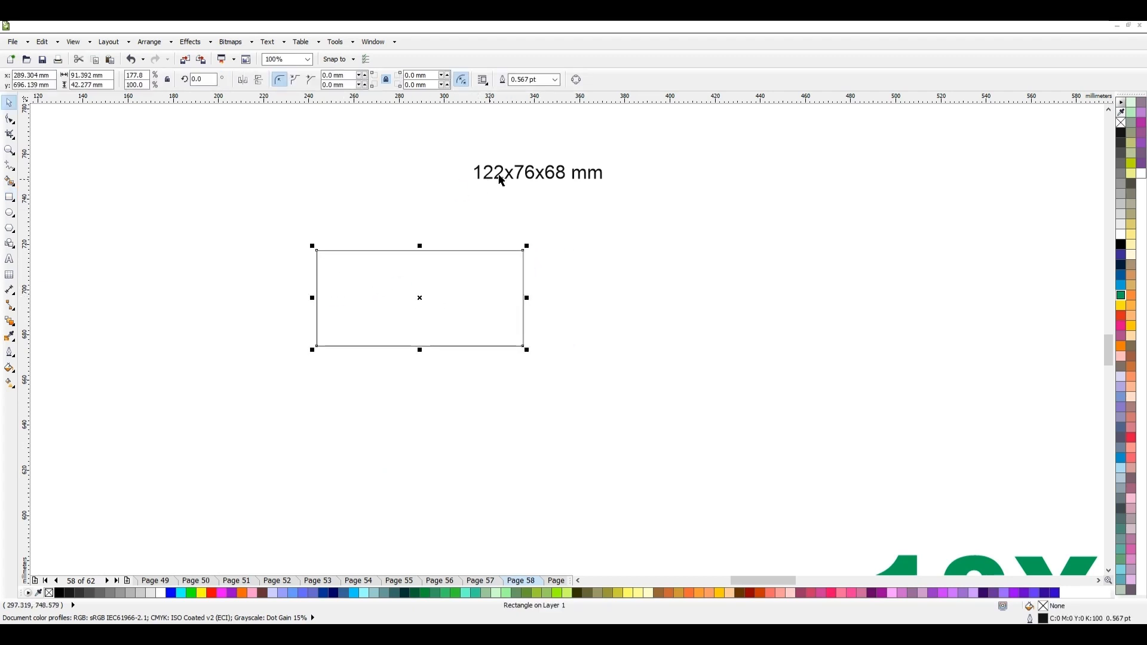
click(90, 75)
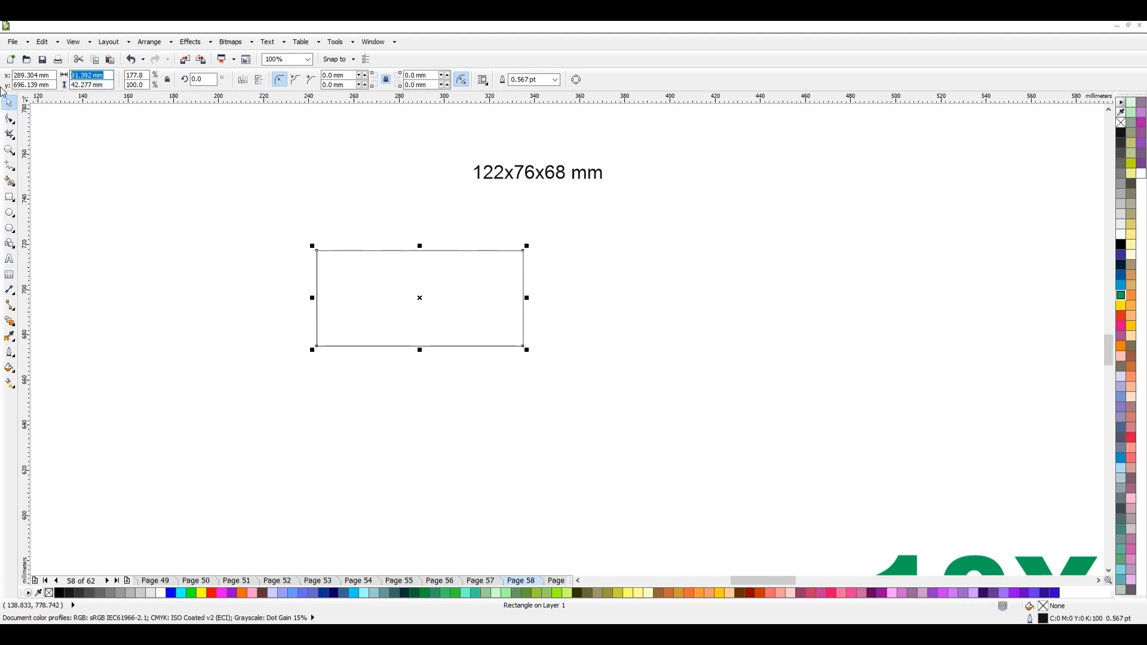
text(122)
key(Return)
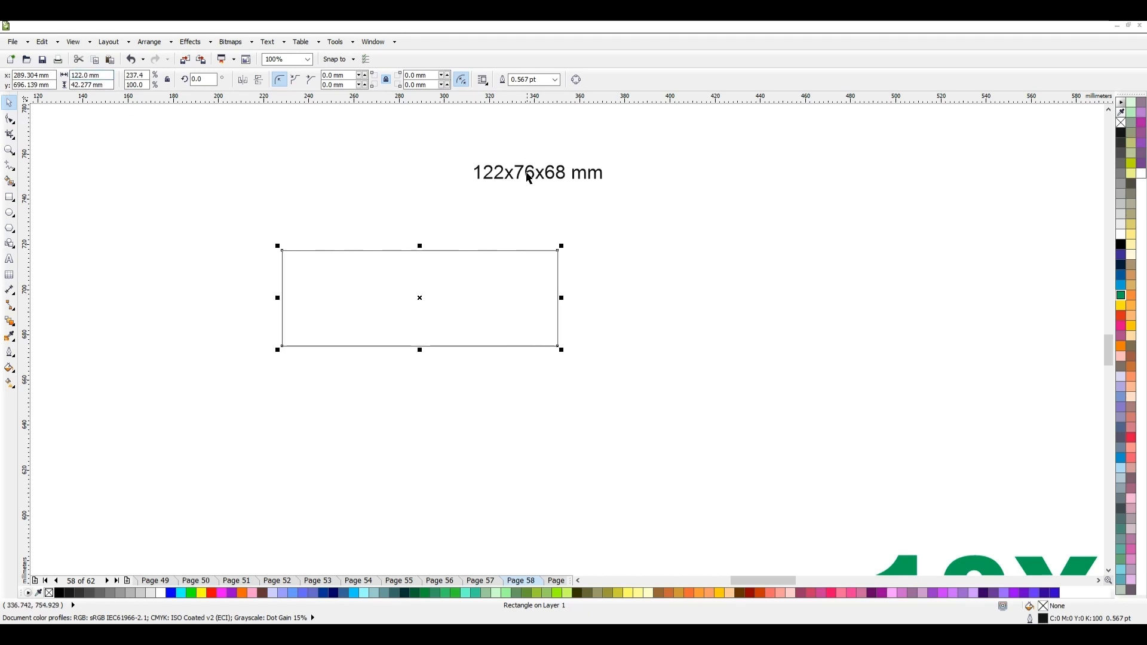
click(104, 85)
text(6)
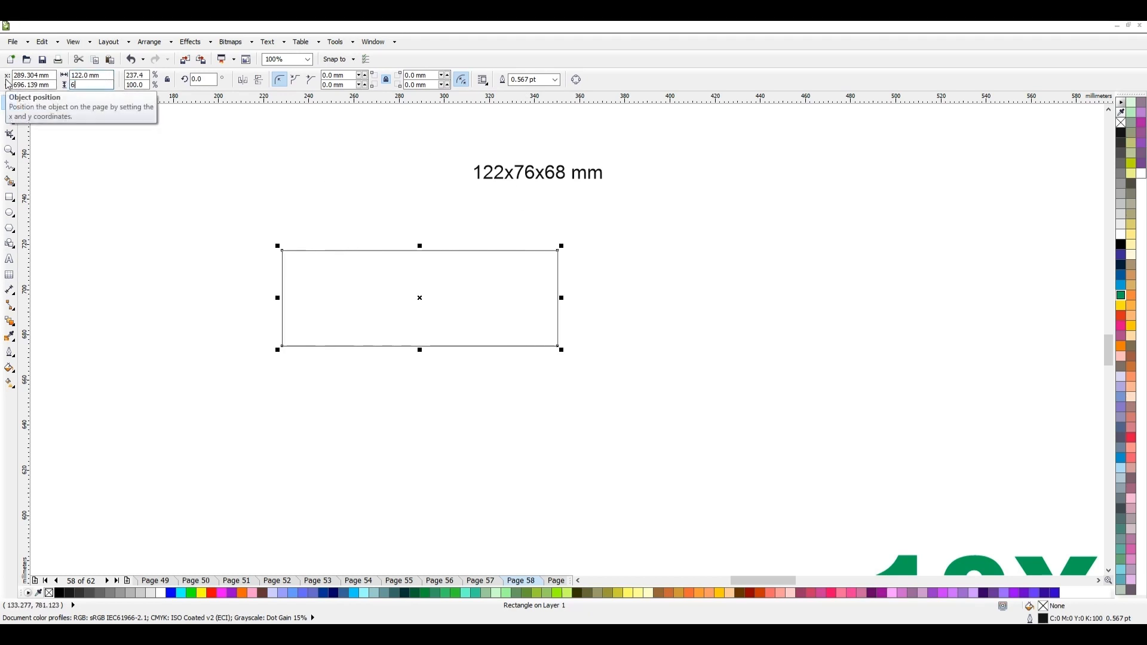
text(x6)
key(Return)
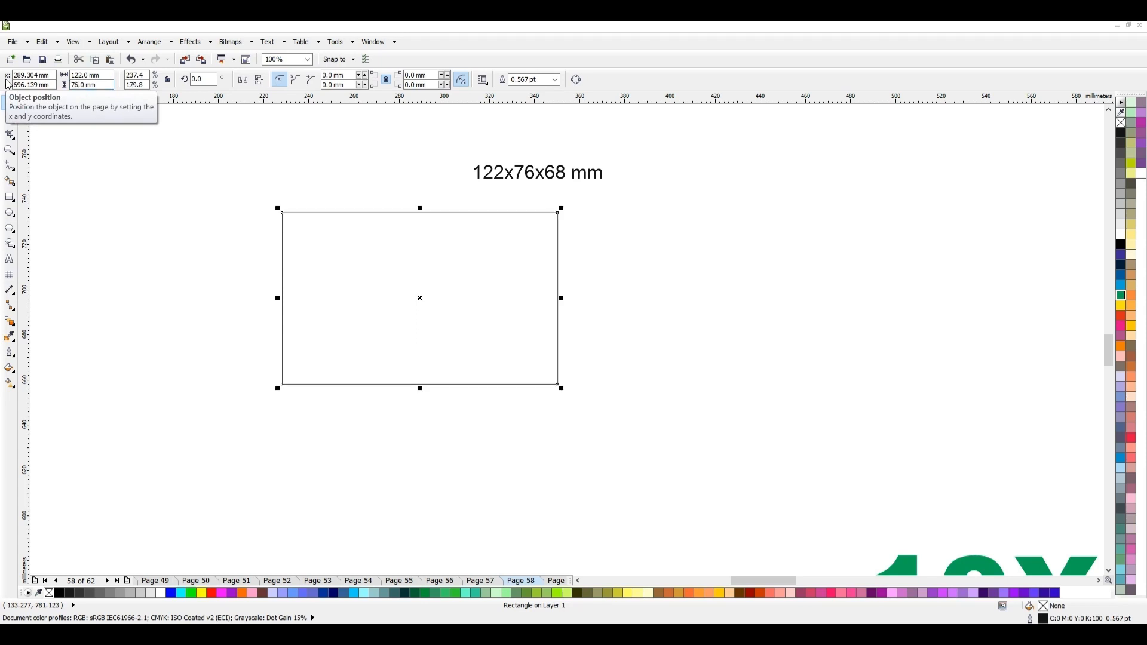
drag(382, 325, 323, 392)
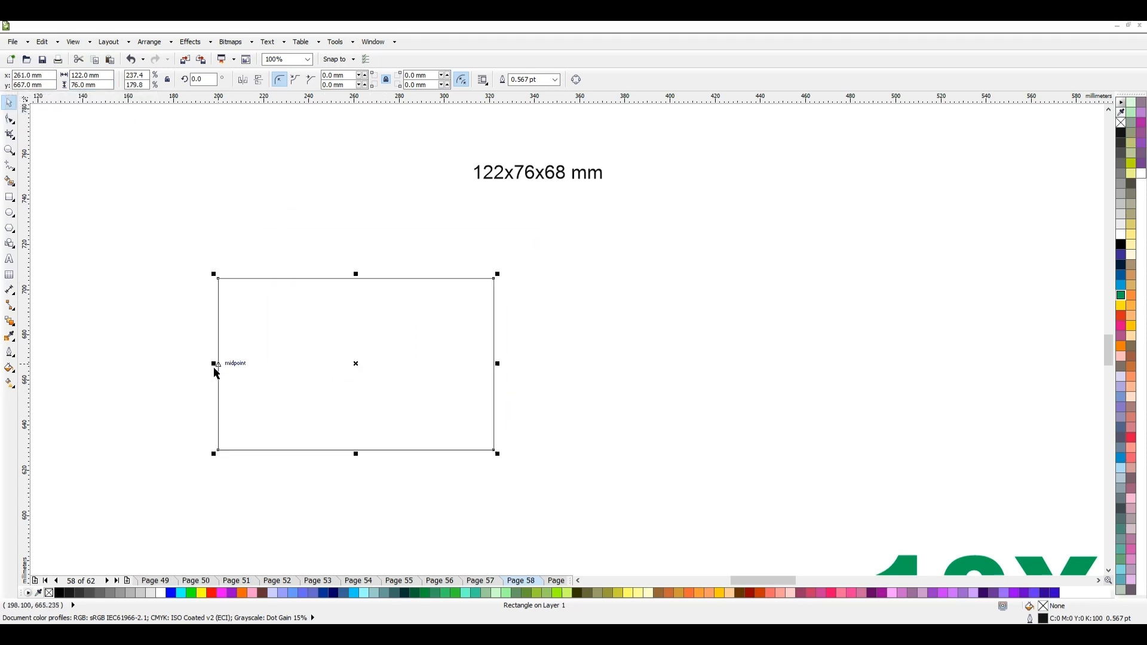
- Try to make the side panel by stretching a mirrored copy of the 122 × 76 mm rectangle to its right
drag(214, 364, 543, 366)
key(ctrl+z)
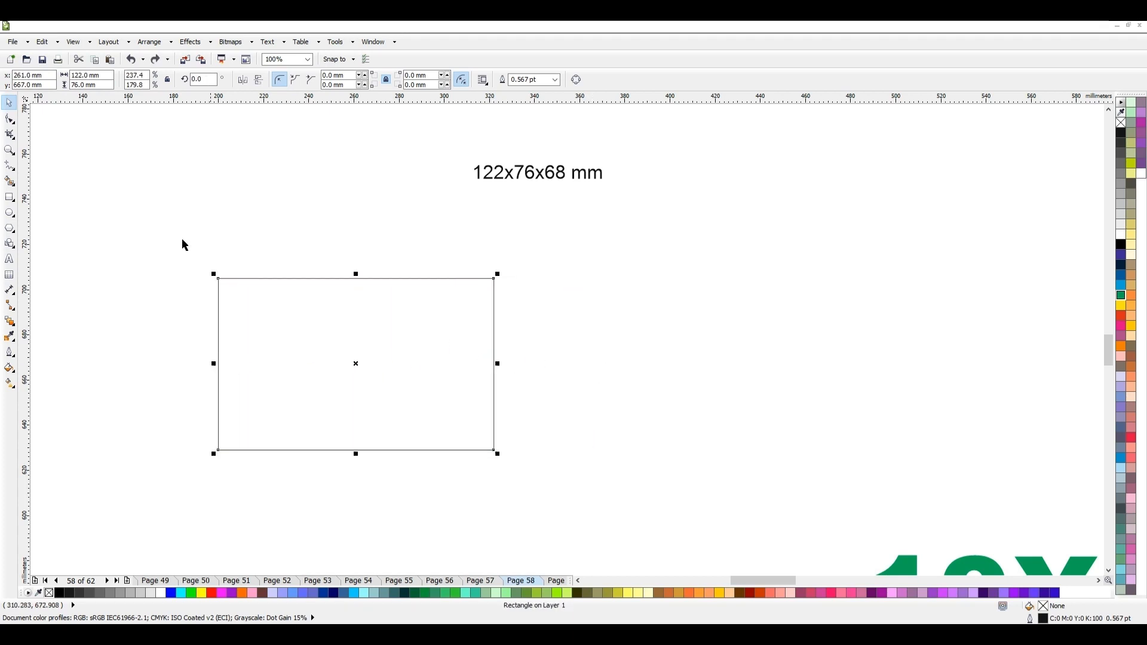
click(9, 198)
drag(296, 199, 434, 267)
key(ctrl+z)
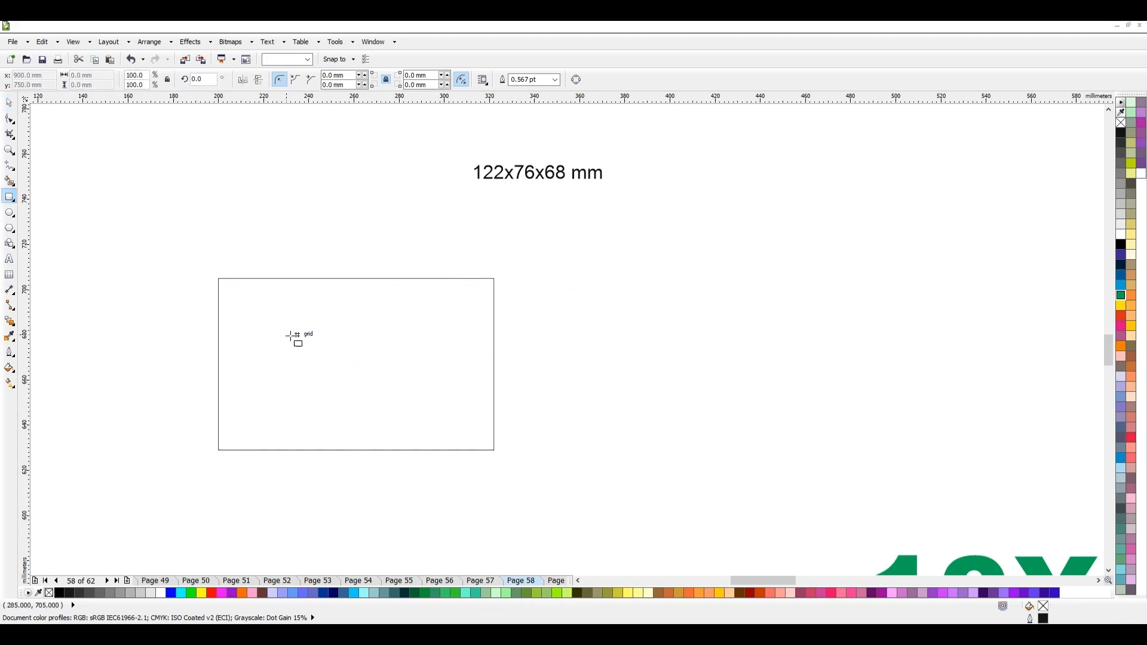
key(space)
click(269, 344)
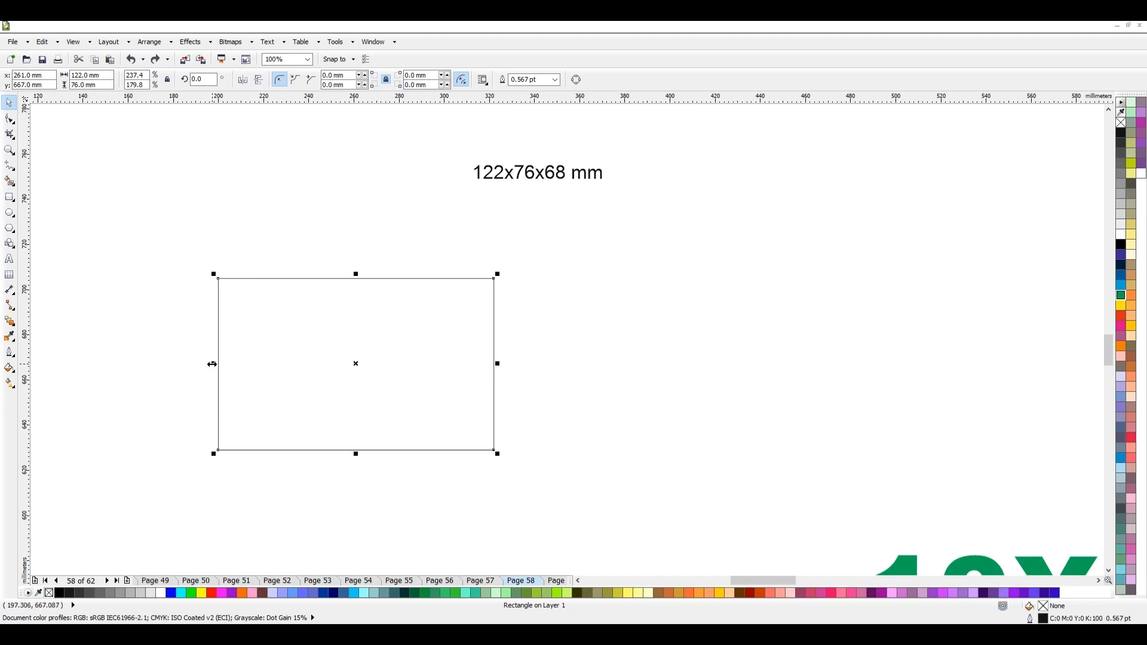
drag(212, 363, 660, 366)
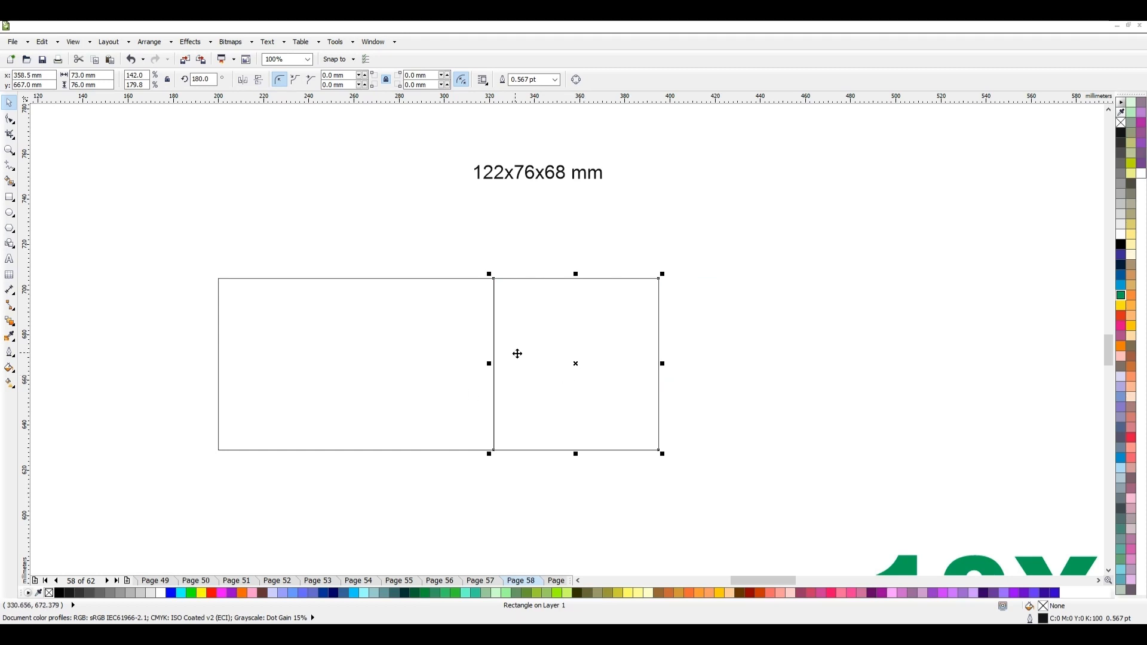
key(ctrl+z)
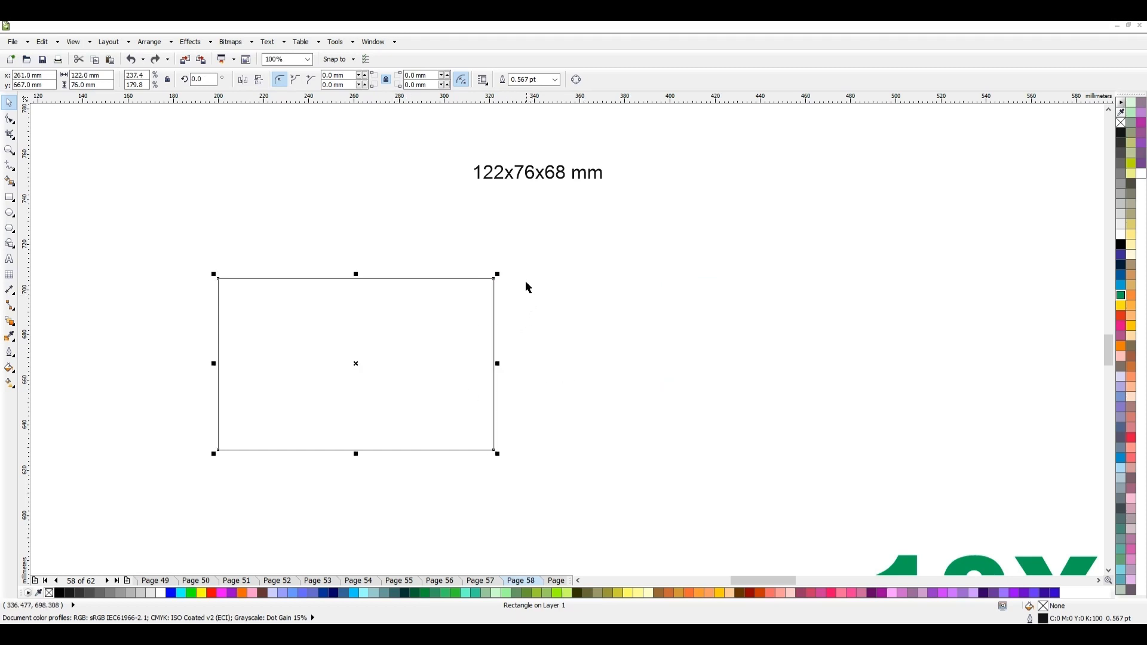
- Draw a 75 × 75 mm rectangle just right of the 122 × 76 mm panel
key(F6)
drag(513, 279, 682, 448)
key(space)
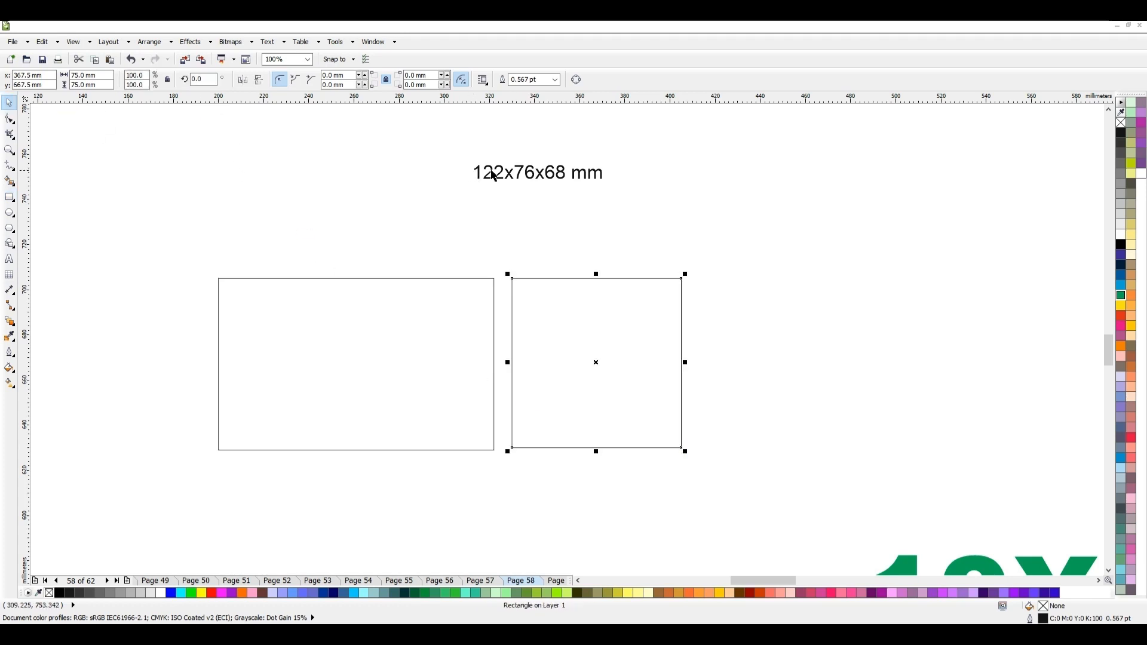
click(452, 335)
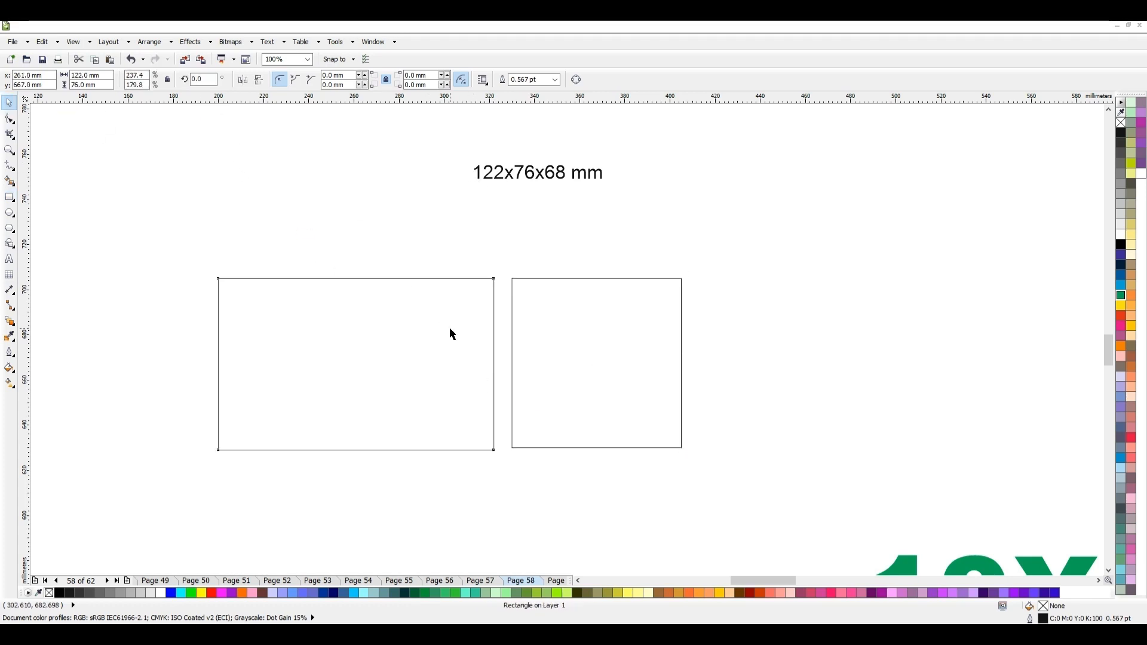
- Set the second rectangle's height to 76 mm and its width to 68 mm for the side panel
click(604, 372)
click(89, 85)
text(76)
key(Return)
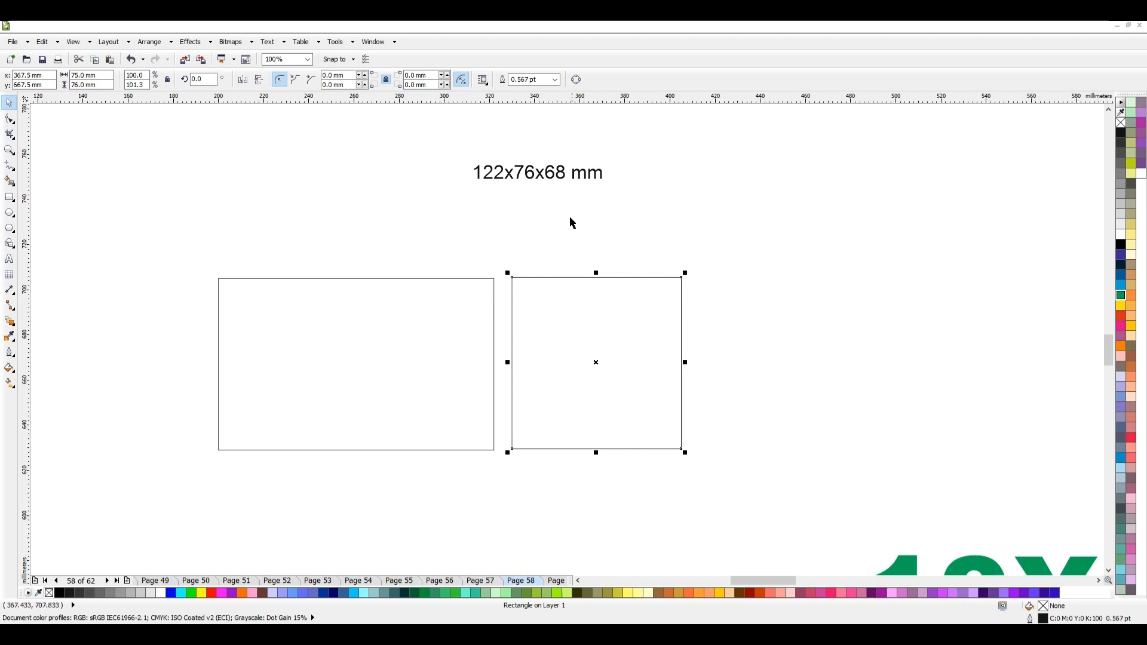
click(97, 77)
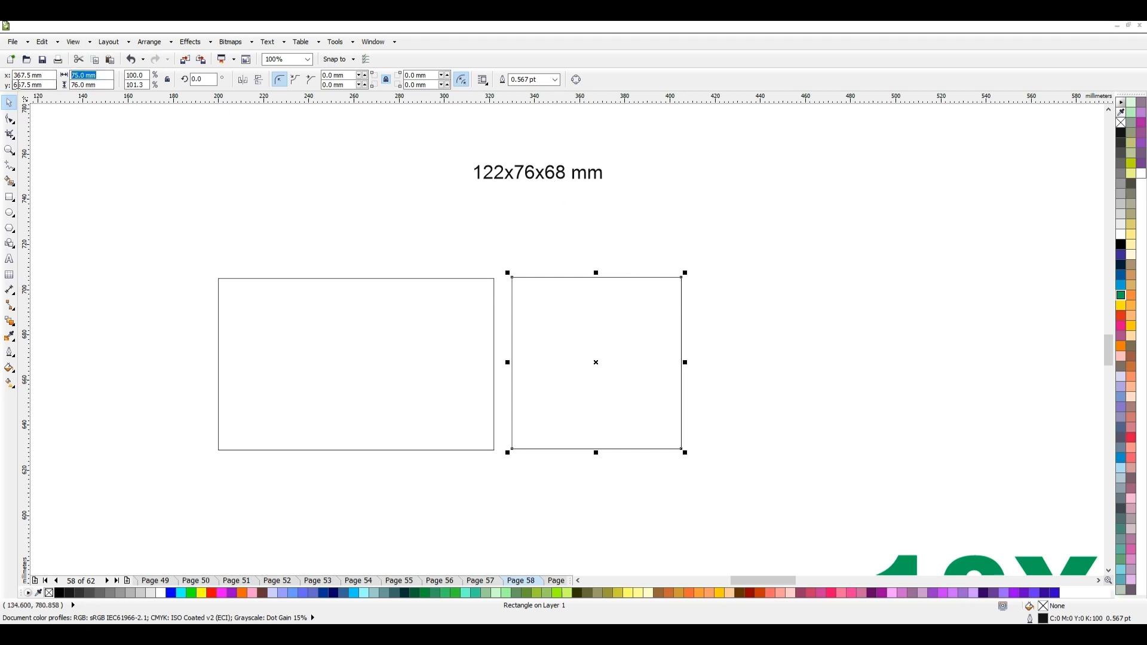
text(68)
key(Return)
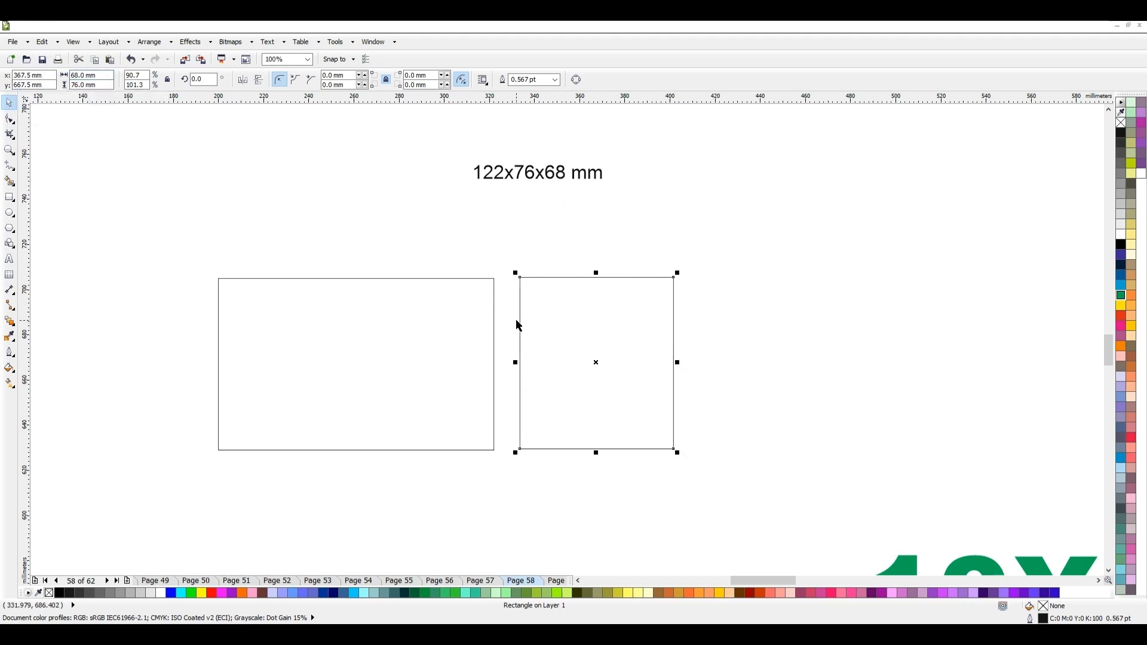
- Move the side panel flush against the 122 mm panel's right edge and align their top edges
drag(519, 324, 493, 323)
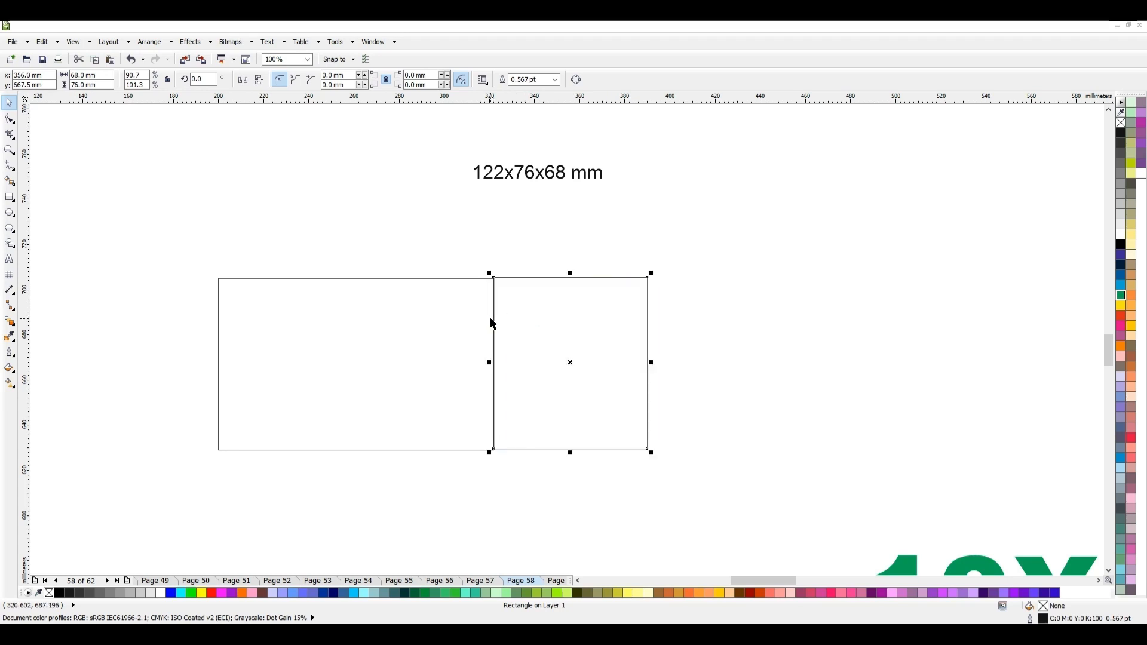
shift+click(436, 358)
key(t)
click(121, 251)
- Select both panels, move them slightly upward, and place a copy of the pair flush against their right edge
drag(120, 251, 754, 501)
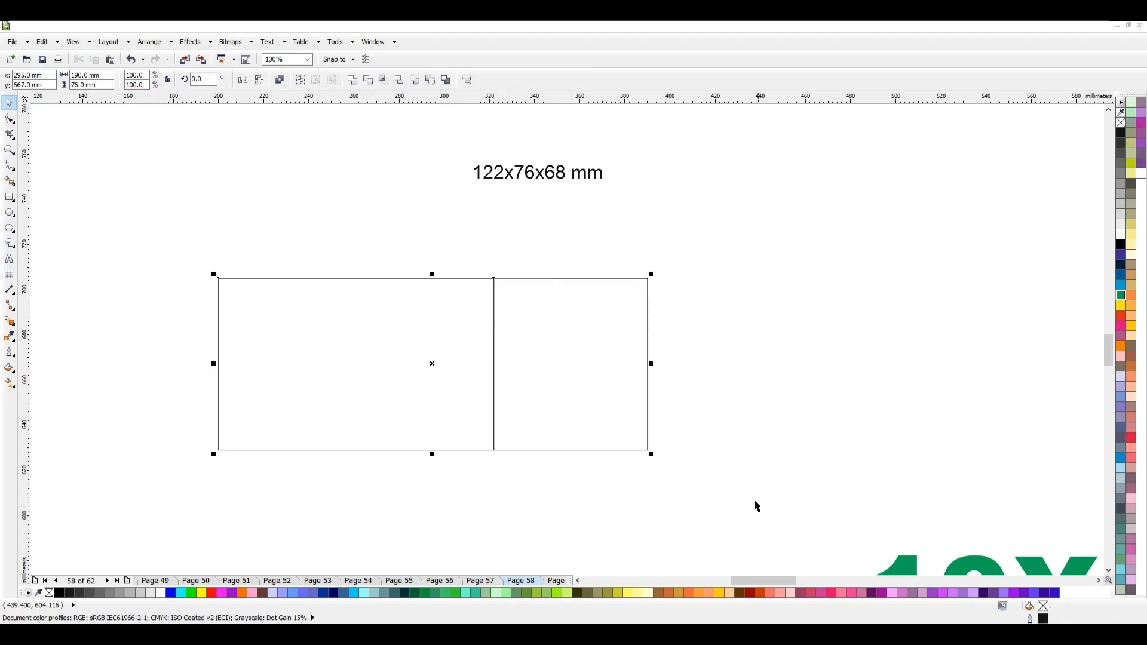
scroll(409, 335, down, 2)
scroll(401, 344, up, 2)
drag(389, 334, 382, 302)
drag(229, 286, 656, 292)
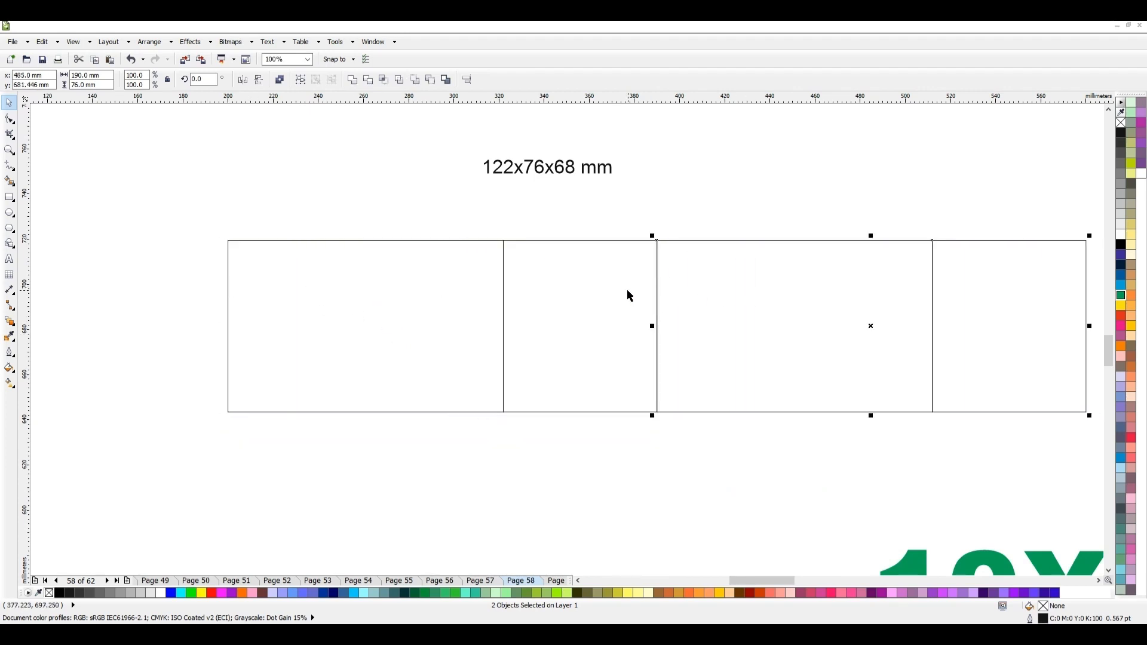
- Move the 122x76x68 mm label further right above the row of panels
drag(554, 176, 684, 173)
scroll(448, 351, down, 1)
scroll(430, 266, up, 1)
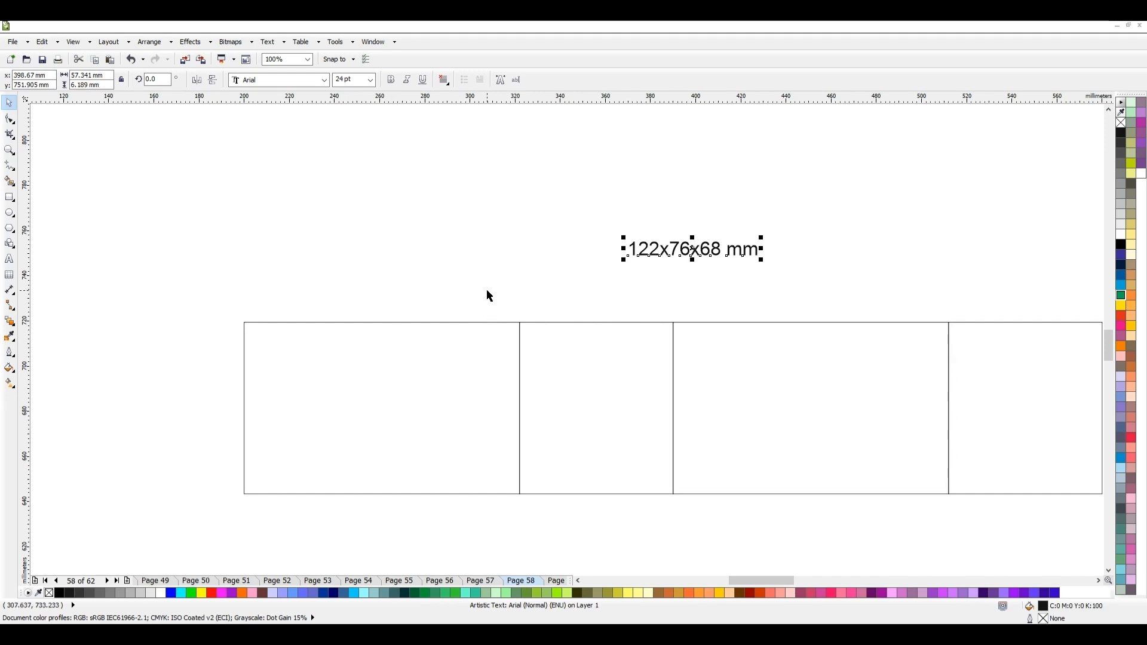
- Place a copy of the 68 mm side panel above the first panel and set its rotation to 90°
click(582, 412)
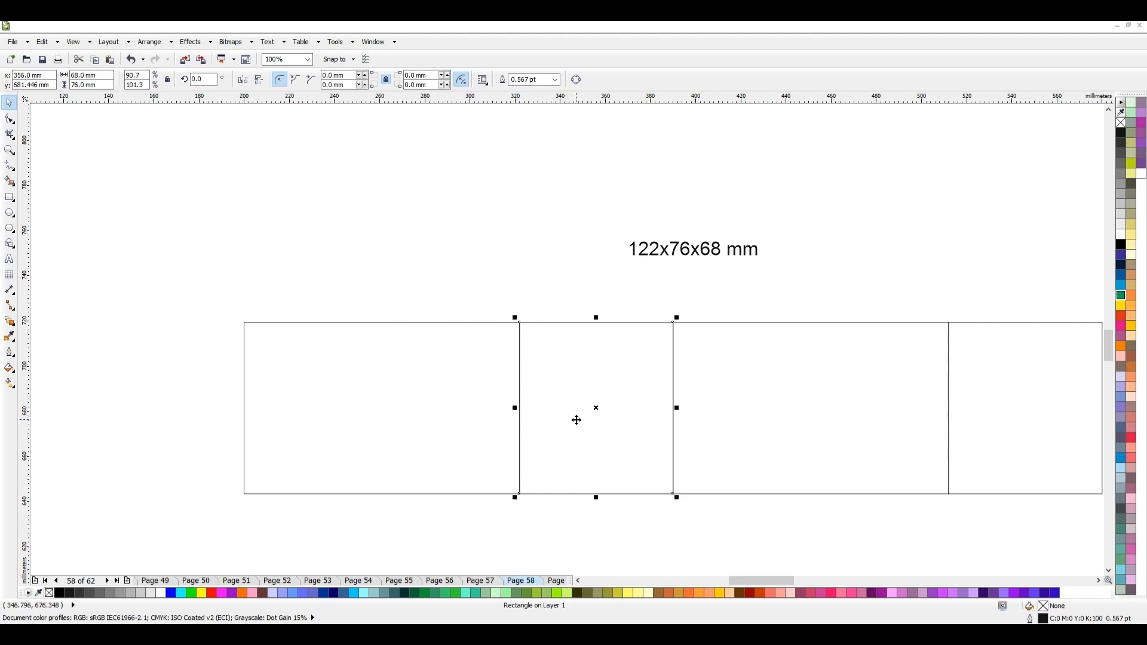
drag(609, 450, 430, 260)
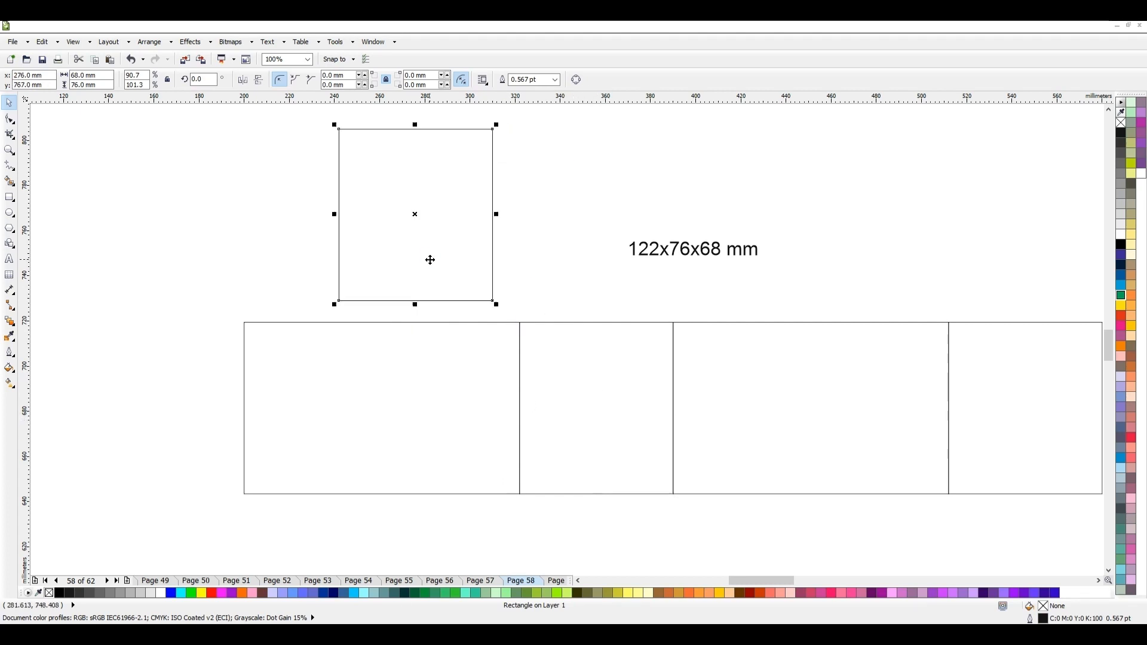
click(203, 79)
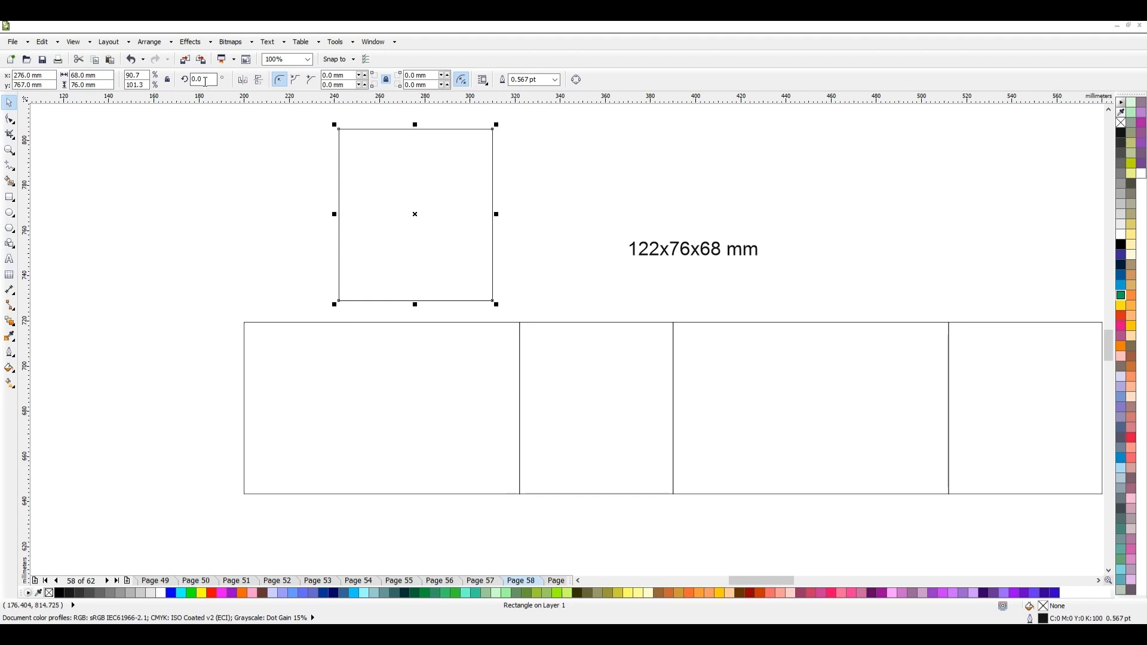
text(90)
key(Return)
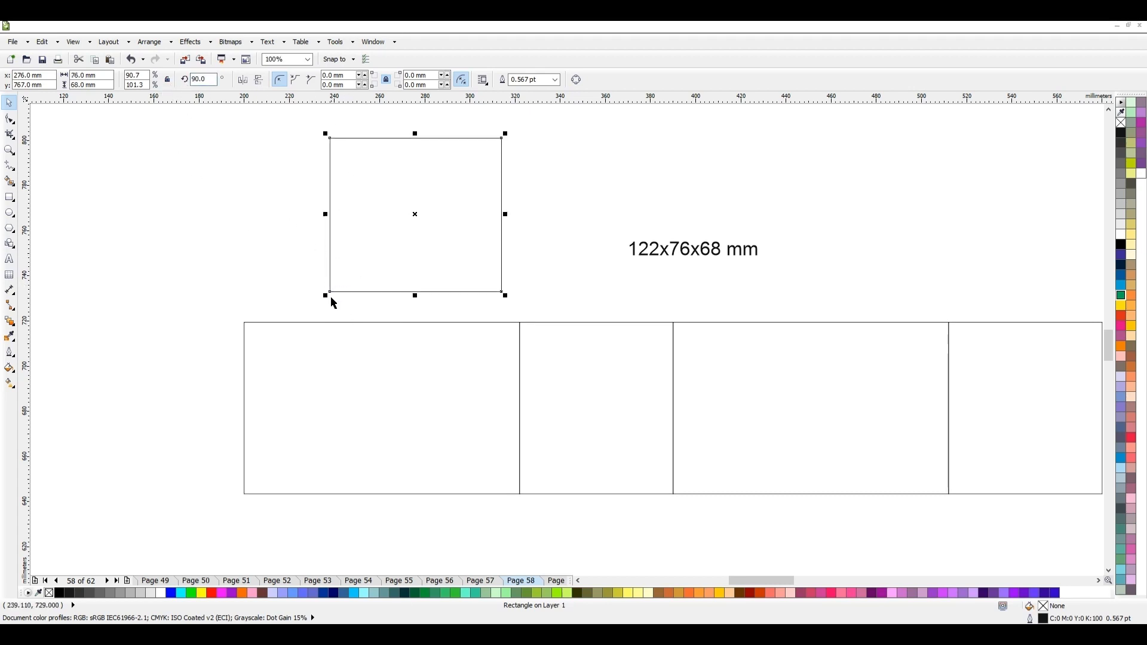
- Set the rotated panel flush on the first panel's top edge and stretch it to 122 mm wide
drag(330, 293, 244, 322)
drag(419, 246, 524, 330)
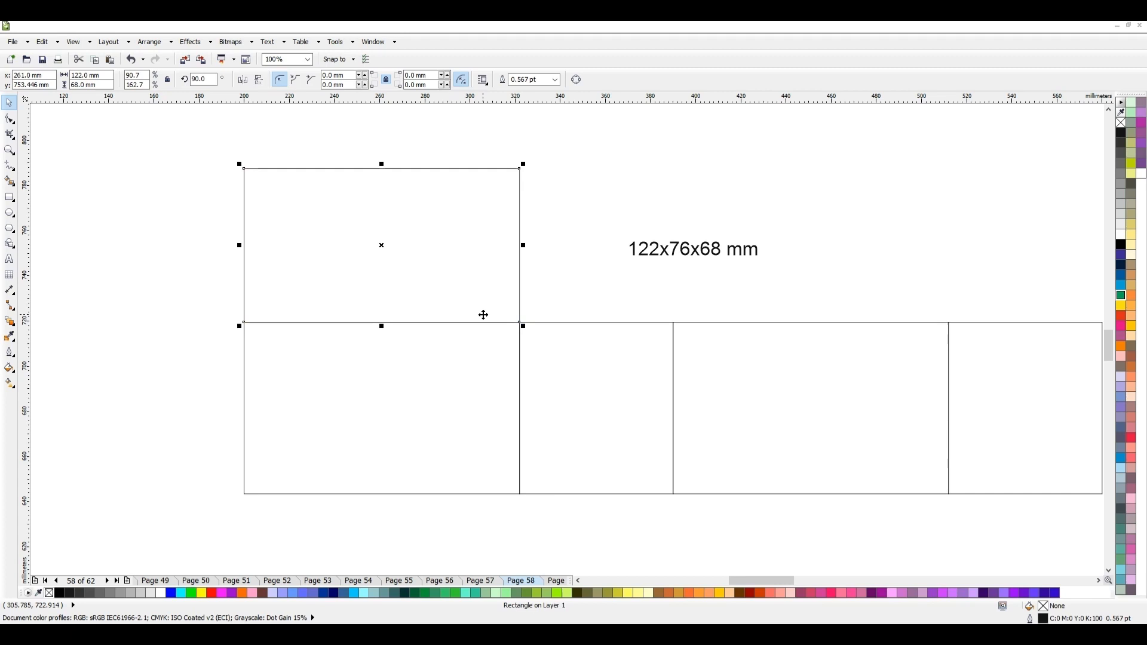
- Make the 122x76x68 mm label bold
scroll(400, 290, down, 1)
scroll(512, 287, up, 1)
mouse_move(99, 145)
mouse_down()
mouse_move(852, 482)
mouse_move(1012, 527)
mouse_up()
drag(735, 211, 550, 306)
click(549, 253)
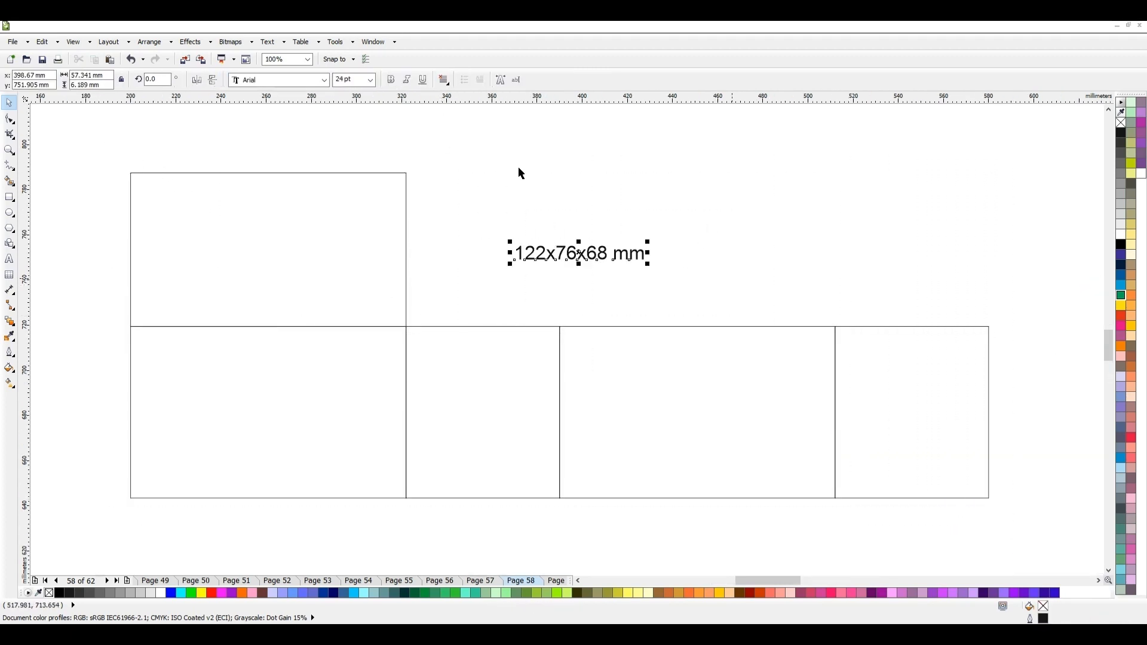
click(390, 80)
click(469, 278)
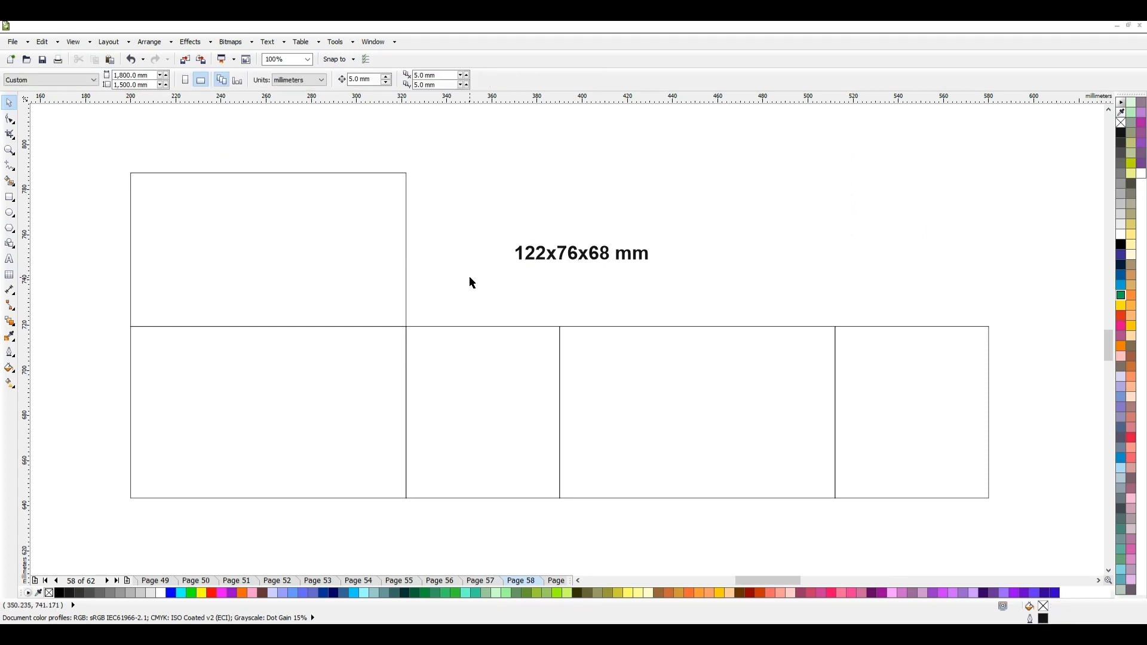
- Undo the label's bold formatting and the top panel's stretching and placement
key(ctrl+z)
key(ctrl+z)
key(ctrl+z)
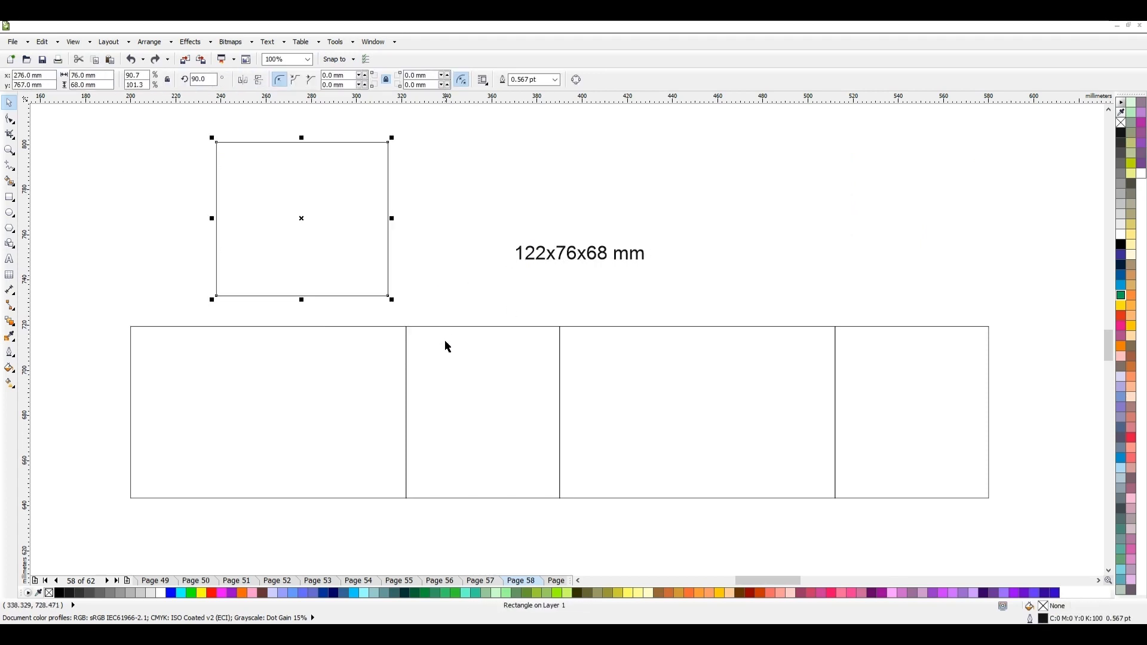
- Copy the 68 mm side panel next to the first panel above the row and rotate the copy to 90°
drag(478, 423, 375, 220)
right_click(375, 220)
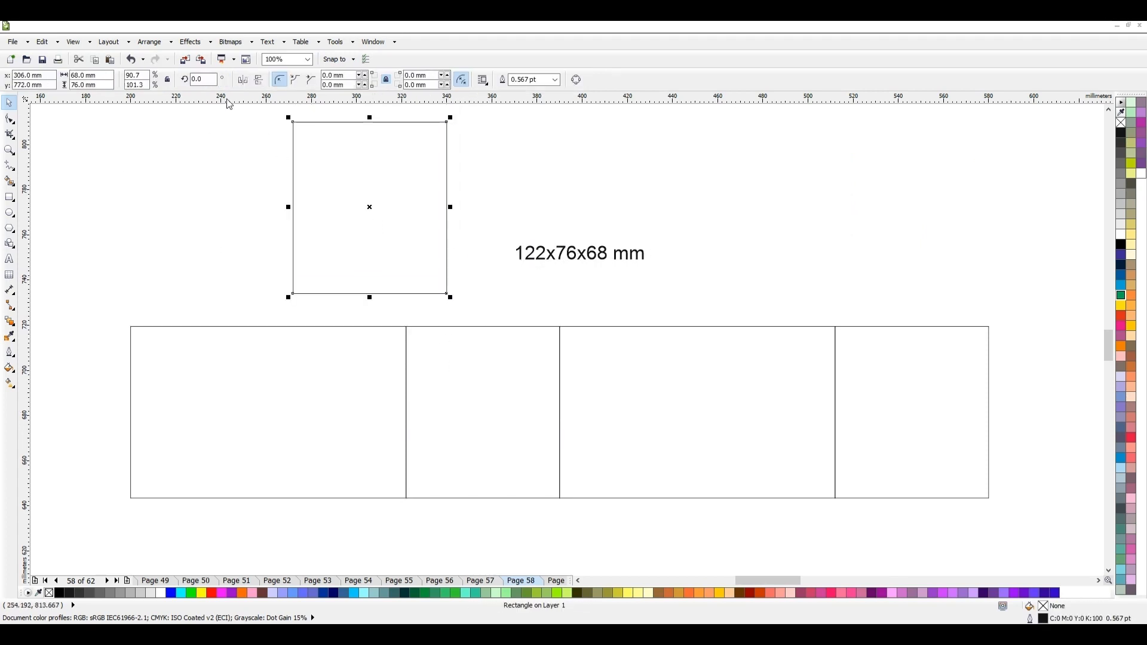
click(206, 80)
text(90)
key(Return)
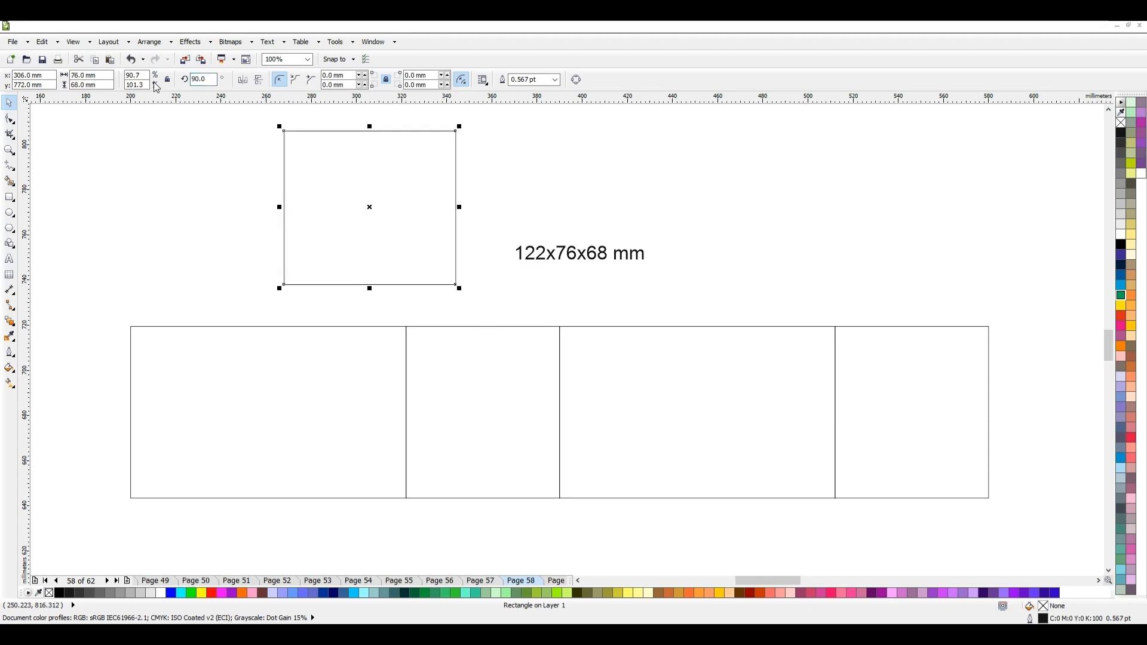
- Align the rotated panel with the first panel's top-left corner and stretch it to that panel's full width
drag(284, 285, 131, 326)
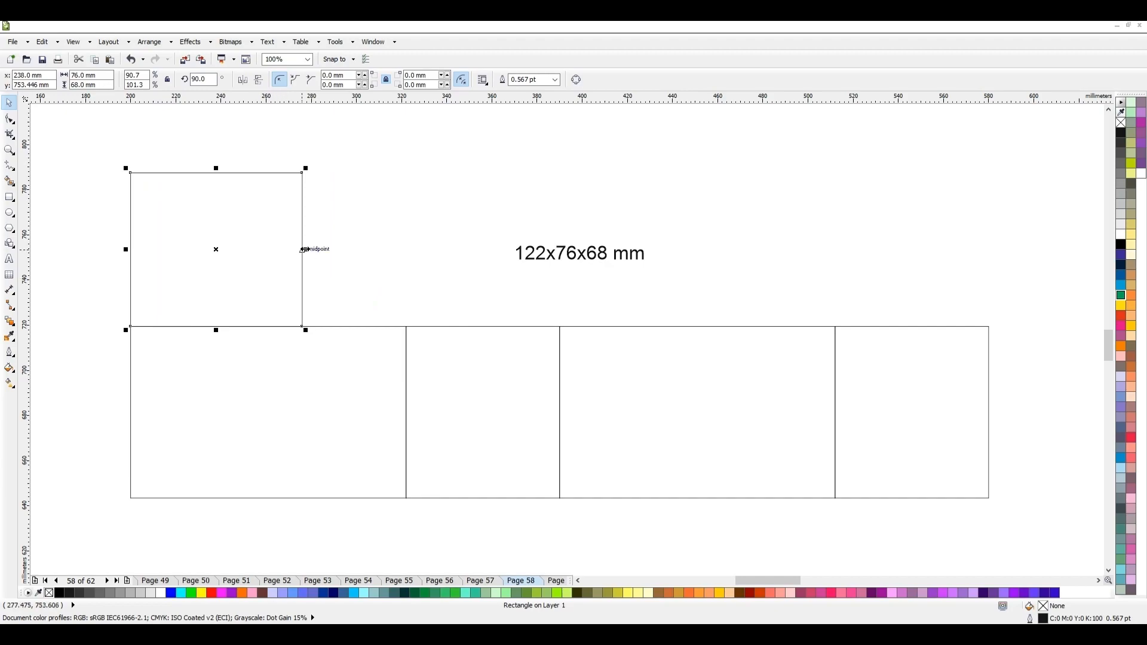
drag(304, 249, 339, 302)
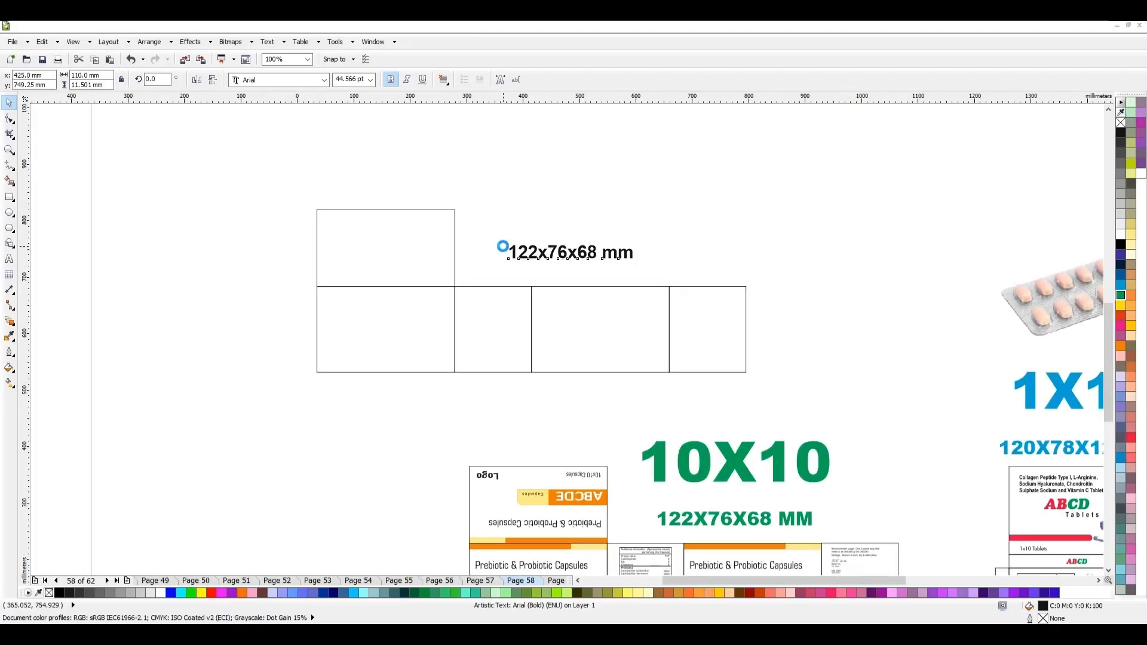
- Copy the 120X78X12 MM label from the 1X10 carton into the empty area below it and adjust its position
scroll(670, 362, up, 2)
scroll(577, 279, down, 1)
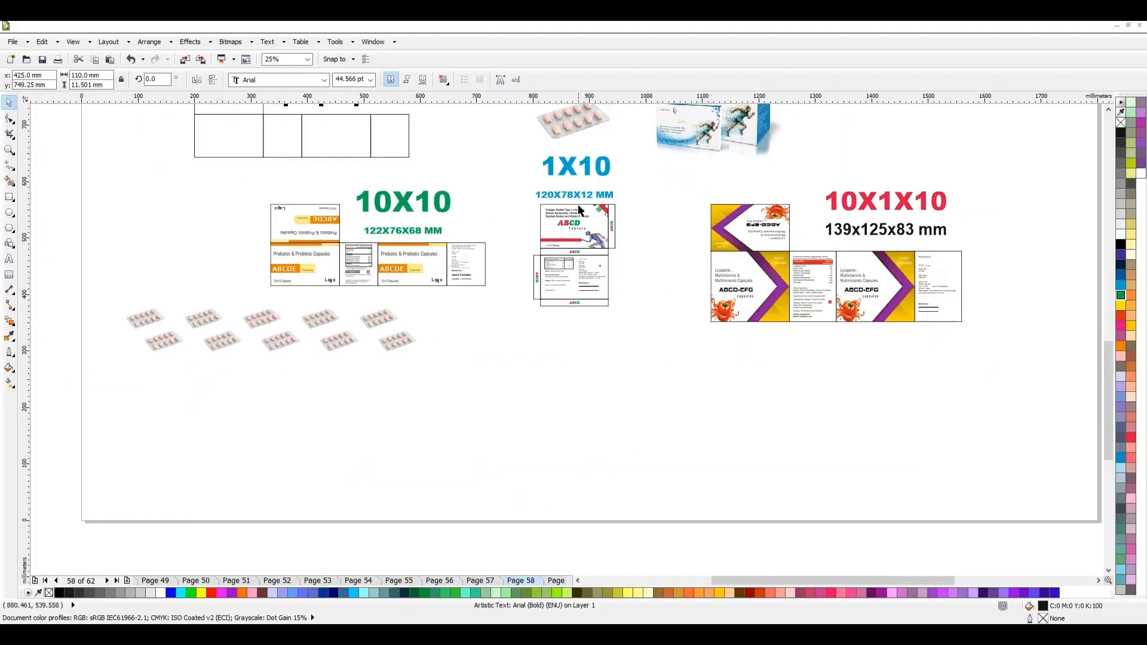
drag(569, 197, 571, 373)
right_click(571, 373)
scroll(583, 392, up, 2)
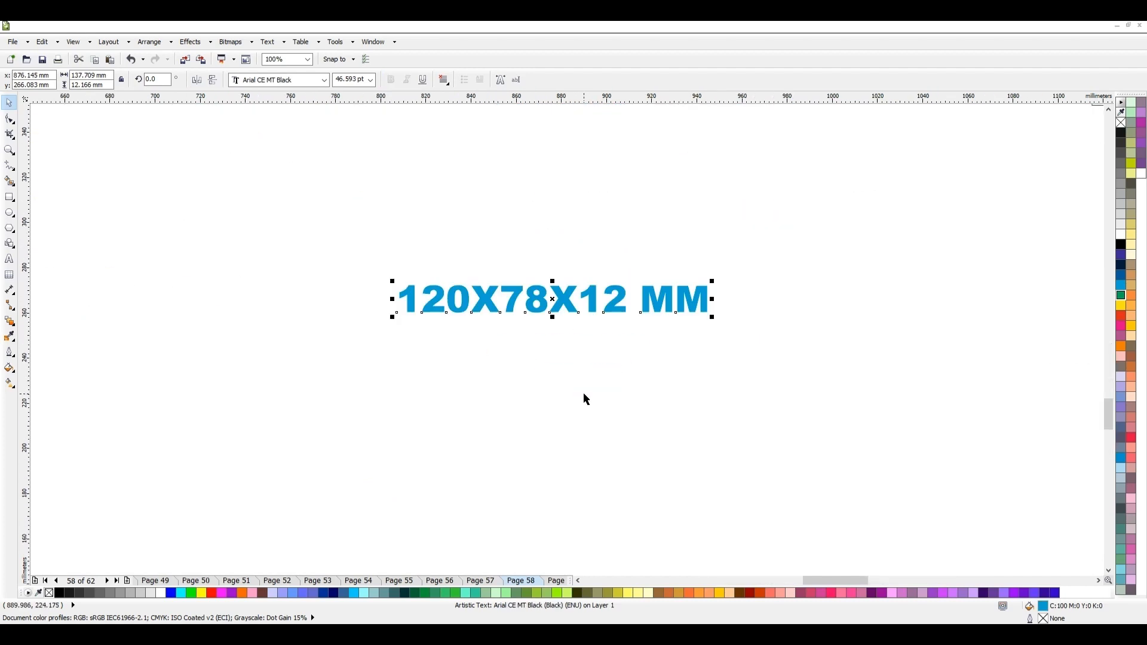
drag(535, 306, 553, 215)
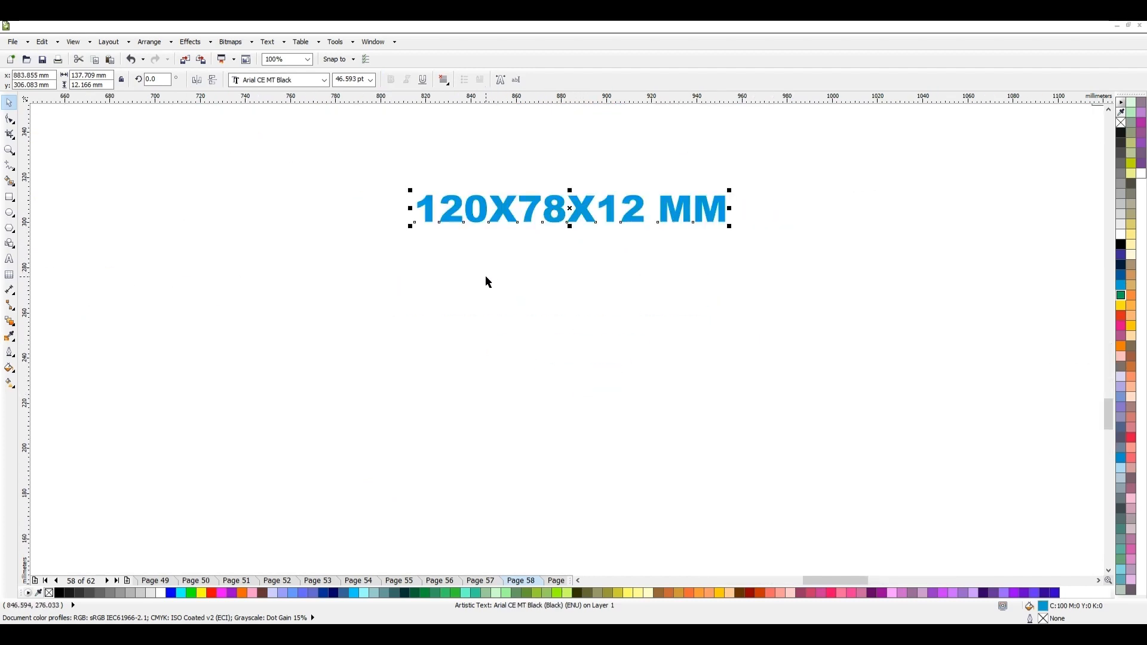
click(487, 281)
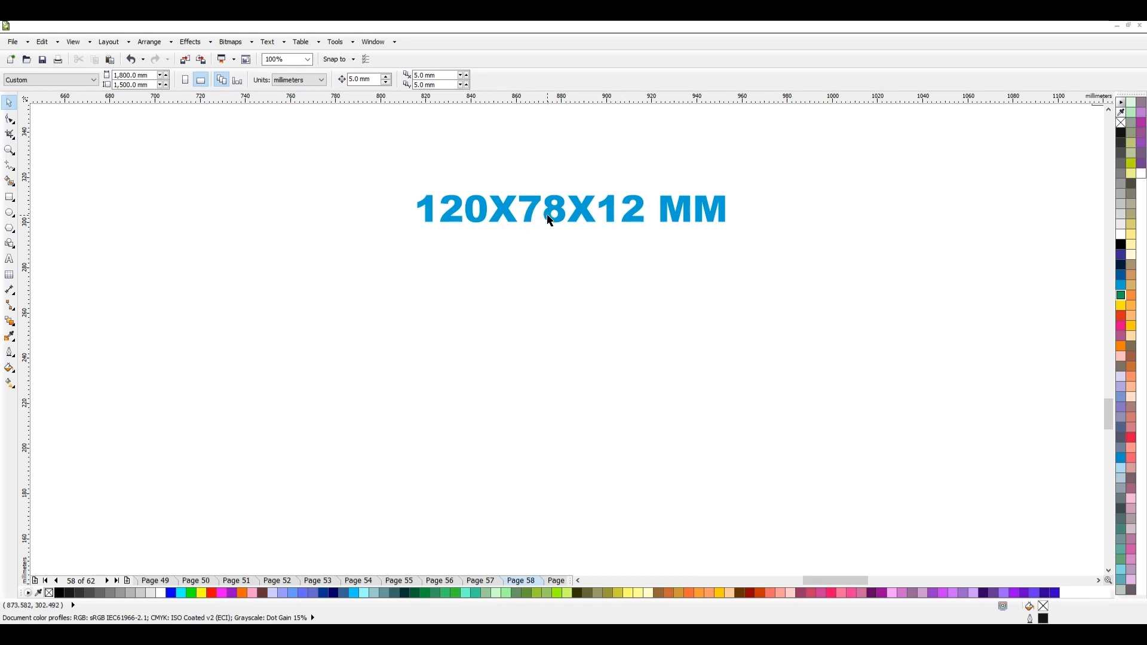
- Draw a rectangle below the copied label and set its size to 120 × 78 mm
click(9, 197)
mouse_move(426, 279)
mouse_down()
mouse_move(482, 346)
mouse_move(642, 449)
mouse_up()
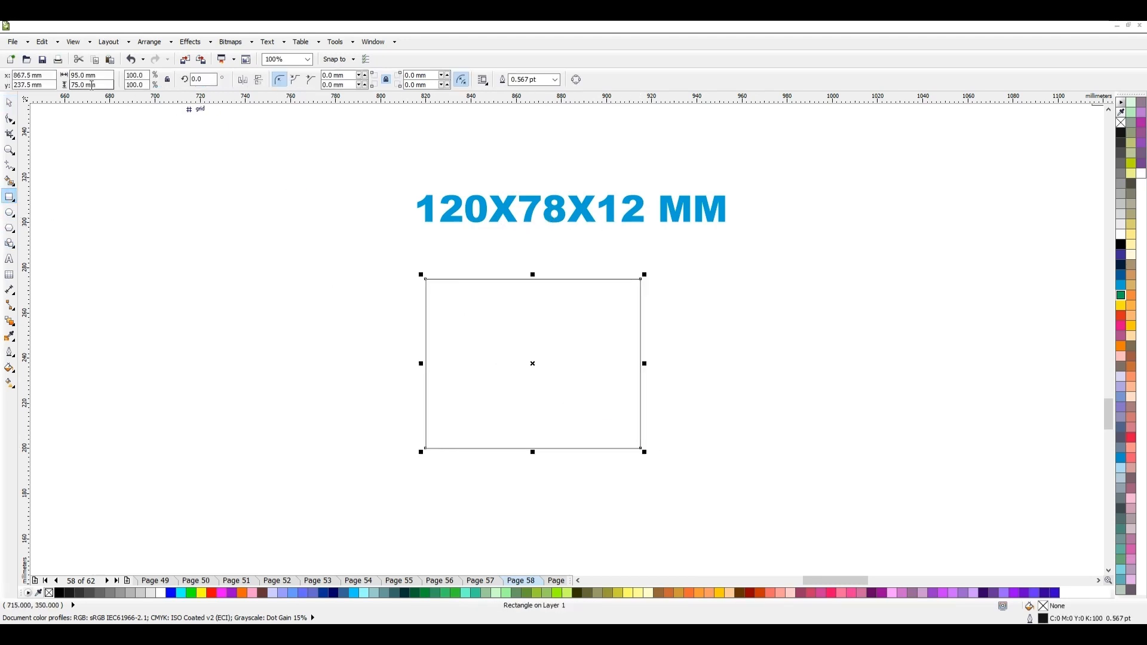
drag(97, 75, 1, 78)
text(120)
key(Tab)
text(7)
key(Return)
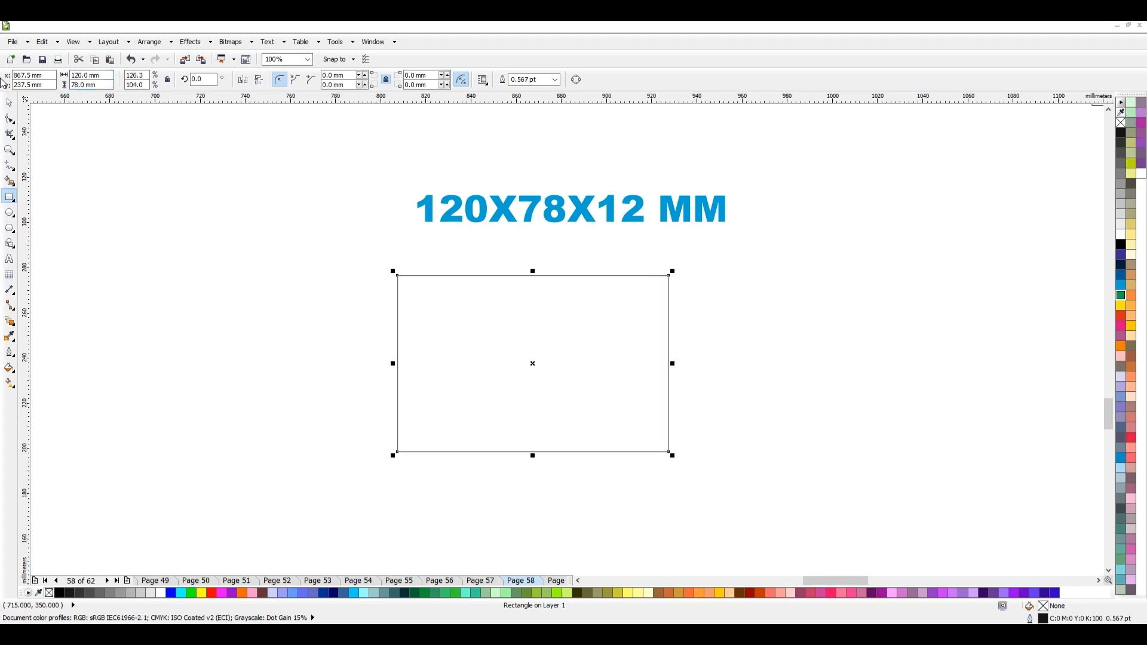
- Move the 120 × 78 mm panel slightly down and left, and mirror a 15 mm wide copy flush against its right edge
click(10, 103)
drag(537, 337, 510, 374)
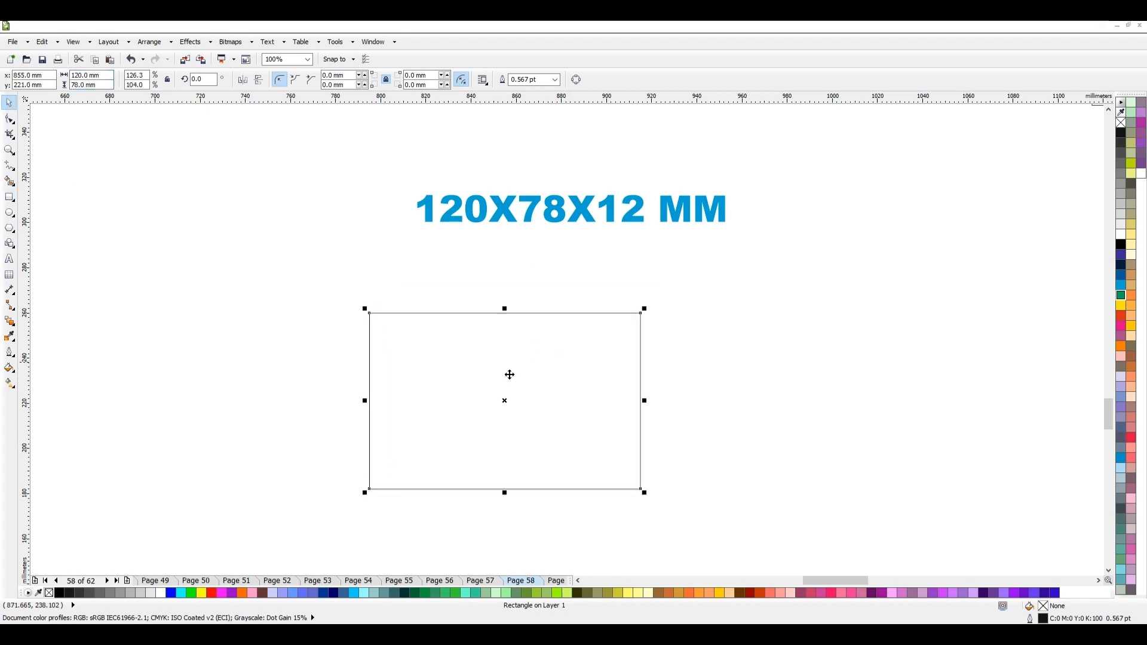
drag(365, 401, 676, 401)
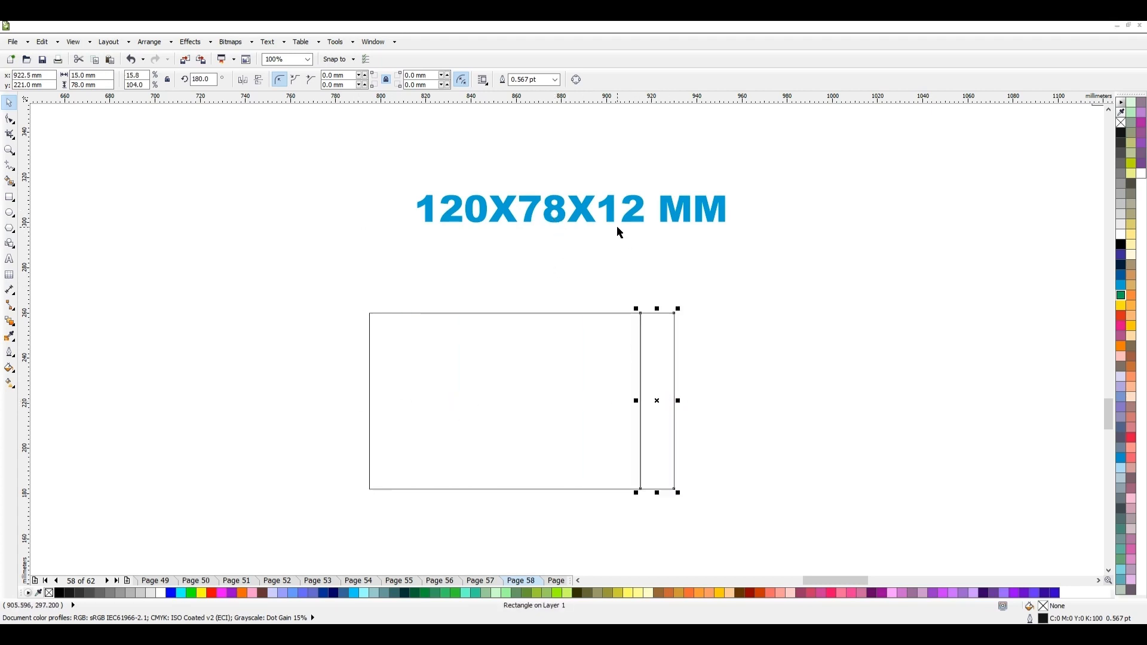
drag(627, 220, 634, 217)
key(ctrl+z)
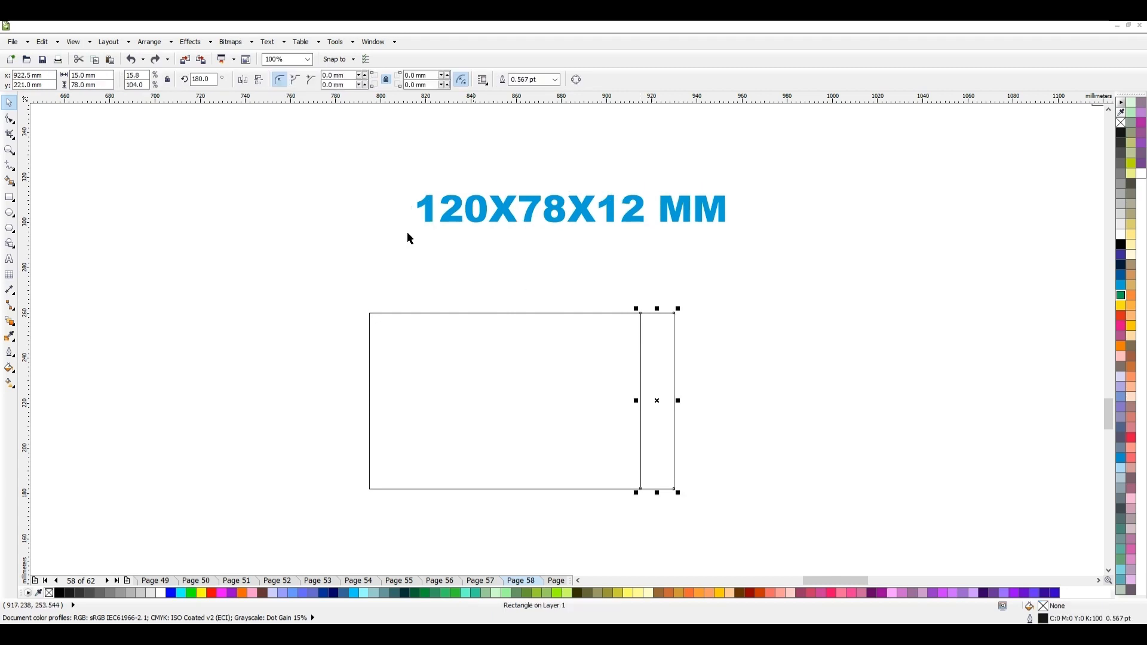
- Set the narrow side panel's width to 12 mm and move it flush against the 120 mm panel's right edge
click(90, 75)
text(12)
key(Return)
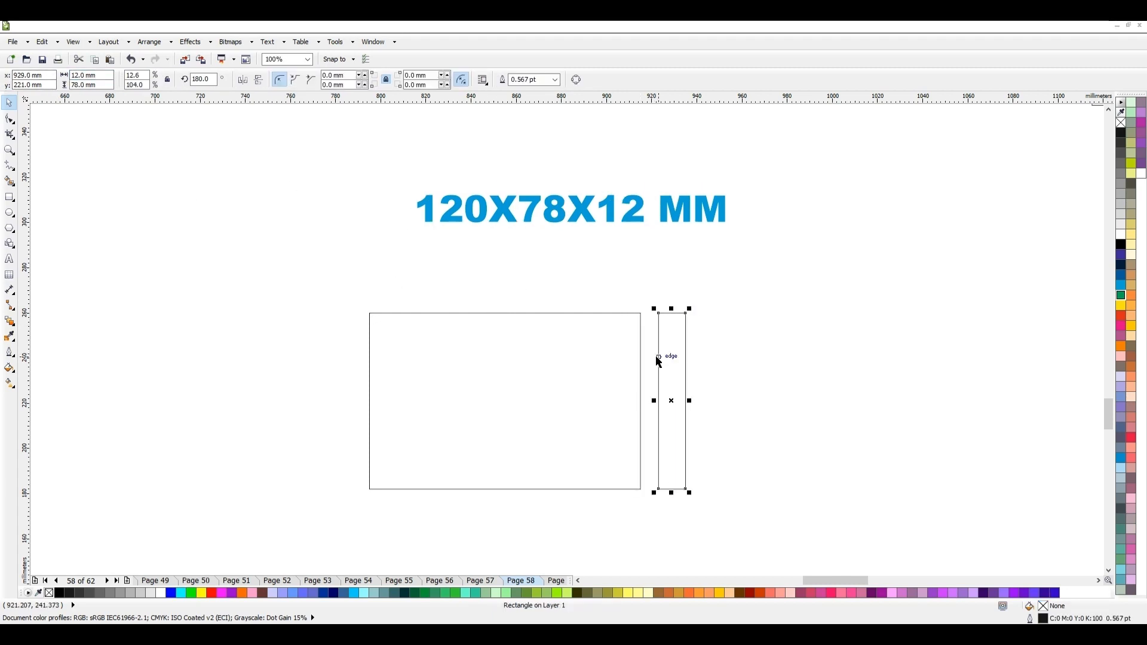
drag(658, 361, 639, 357)
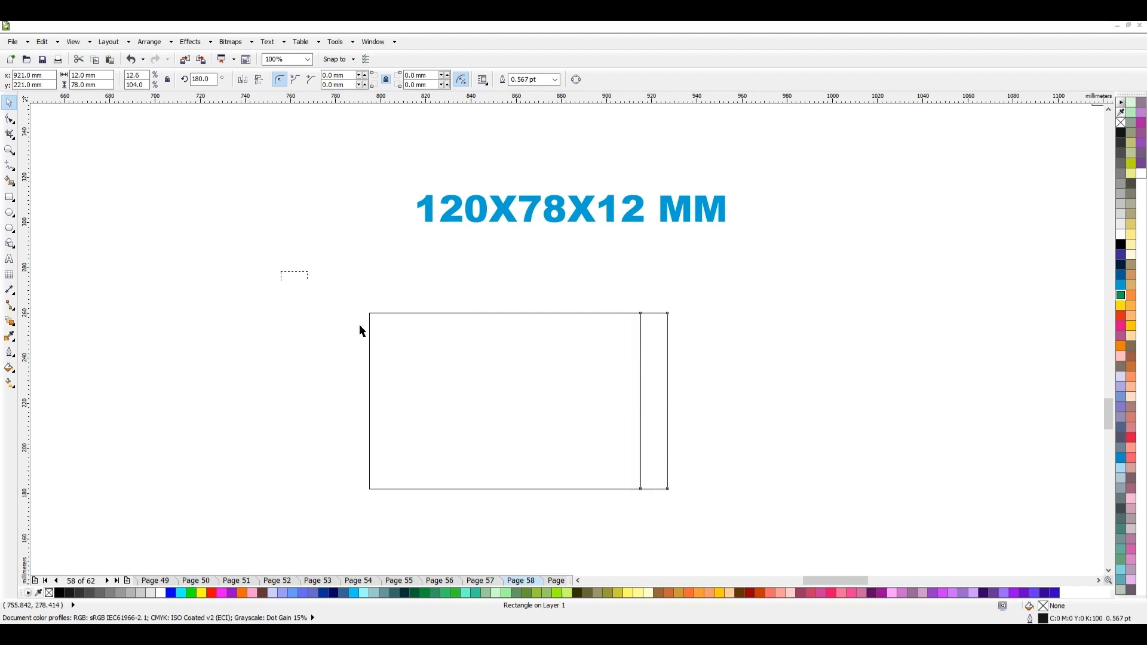
- Place a copy of both panels flush against the pair's right edge and move all four panels about 15 mm down
drag(361, 330, 748, 512)
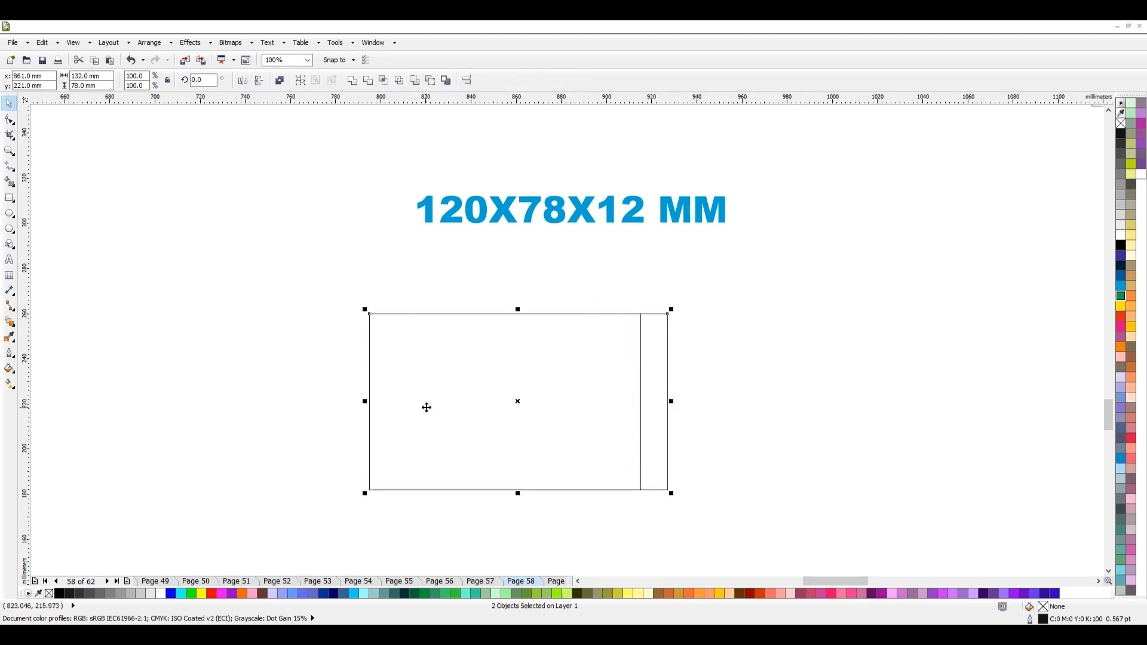
drag(368, 313, 668, 313)
drag(288, 296, 962, 503)
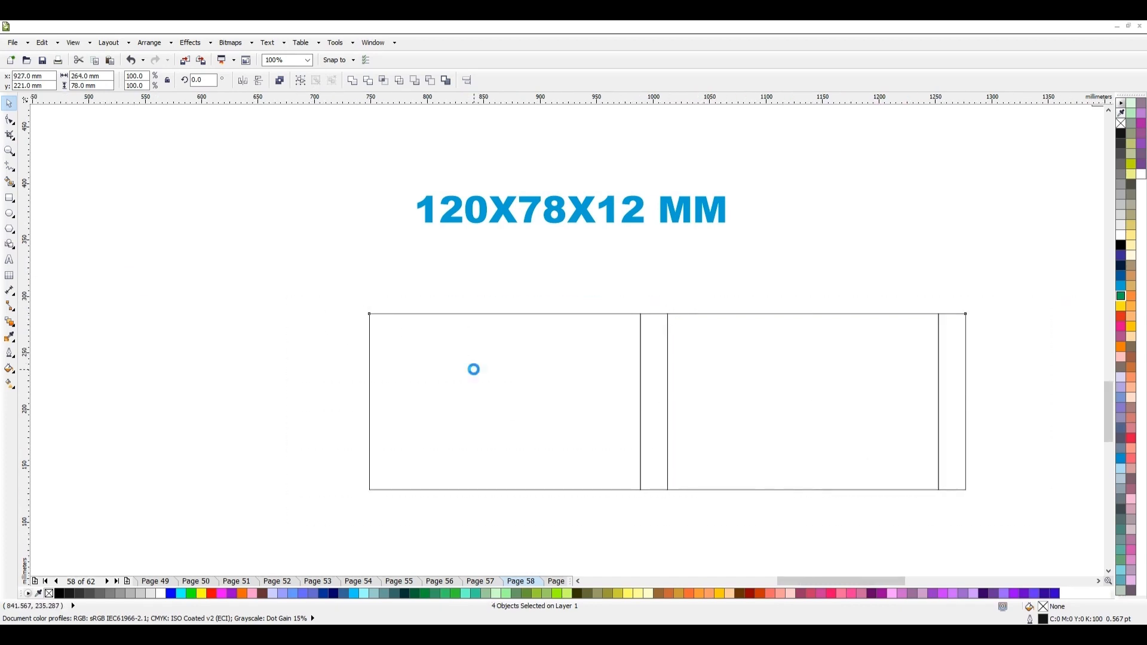
scroll(470, 368, down, 1)
scroll(548, 413, up, 1)
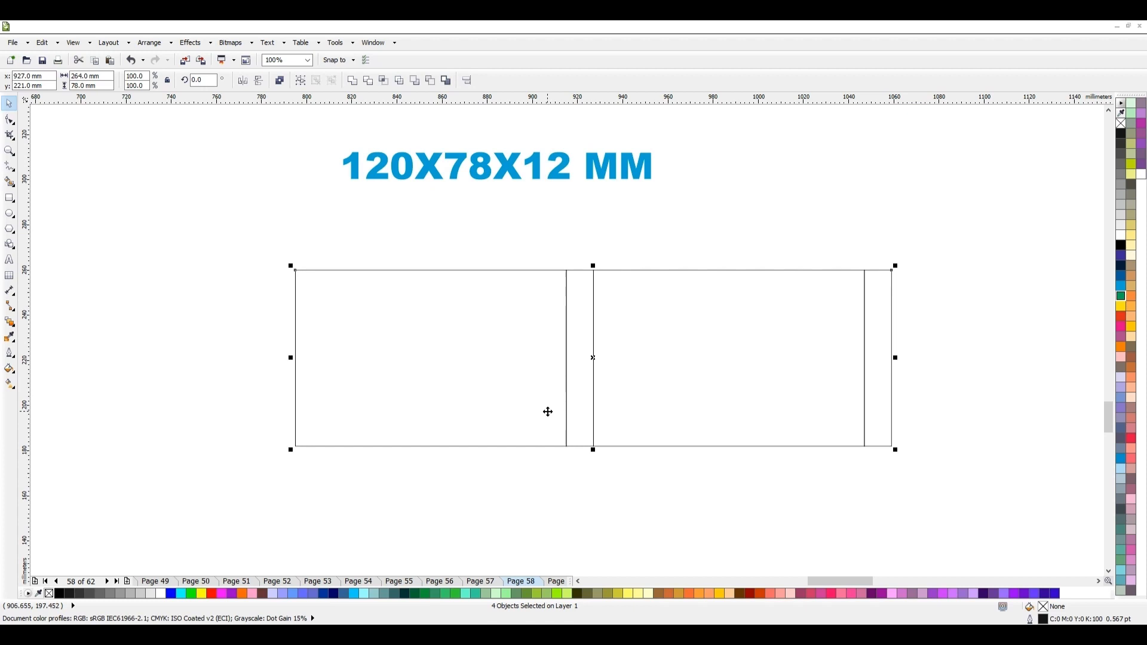
drag(538, 377, 530, 394)
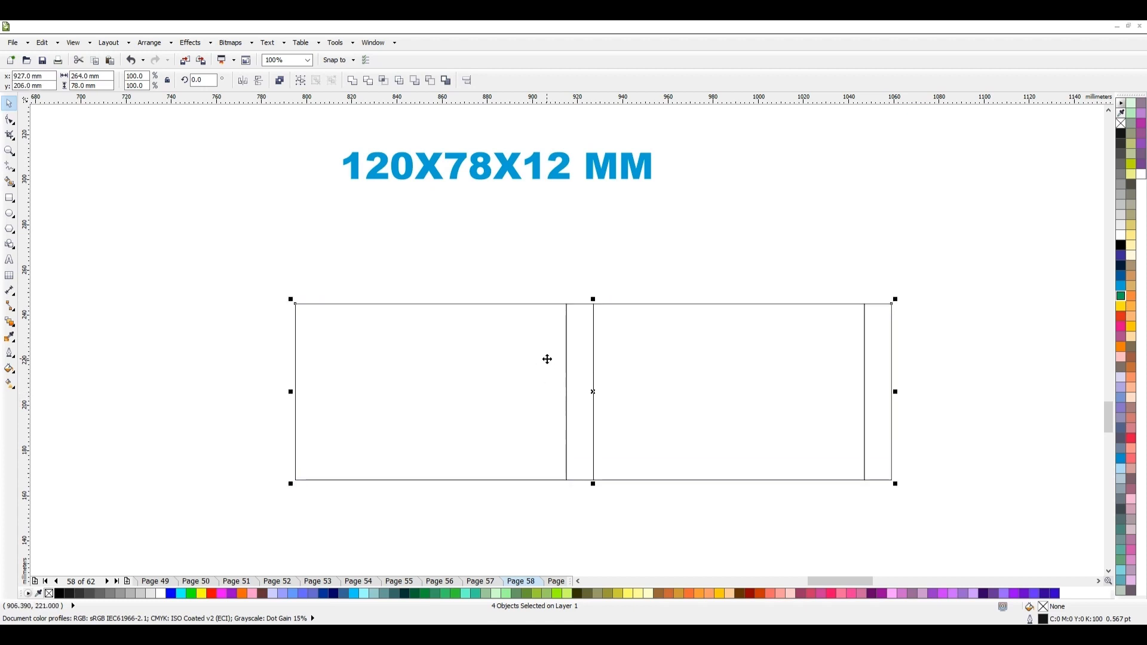
click(523, 267)
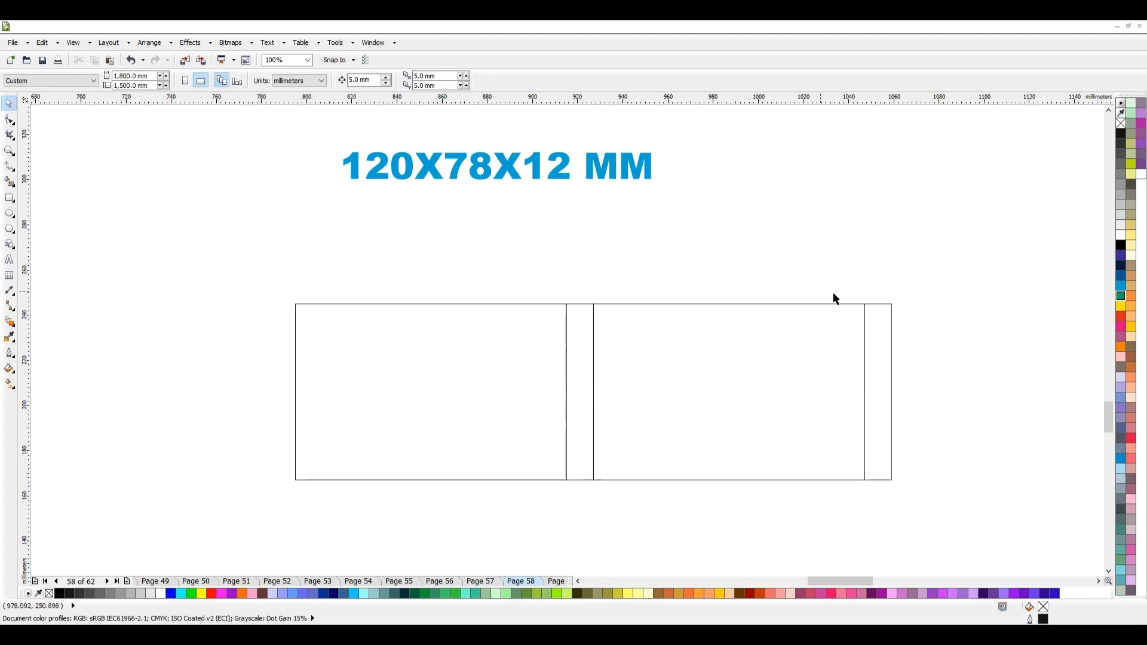
- Copy the 12 mm side panel to the empty area left of the row and set the copy's rotation to 90°
drag(583, 393, 239, 290)
click(239, 290)
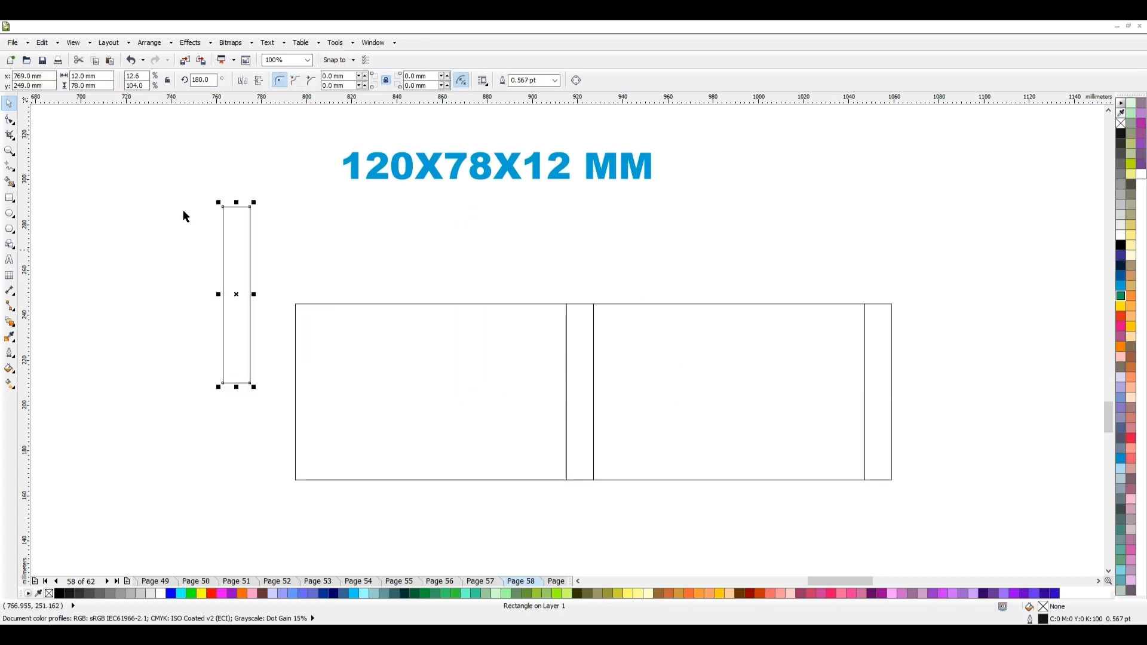
click(201, 80)
text(90)
key(Return)
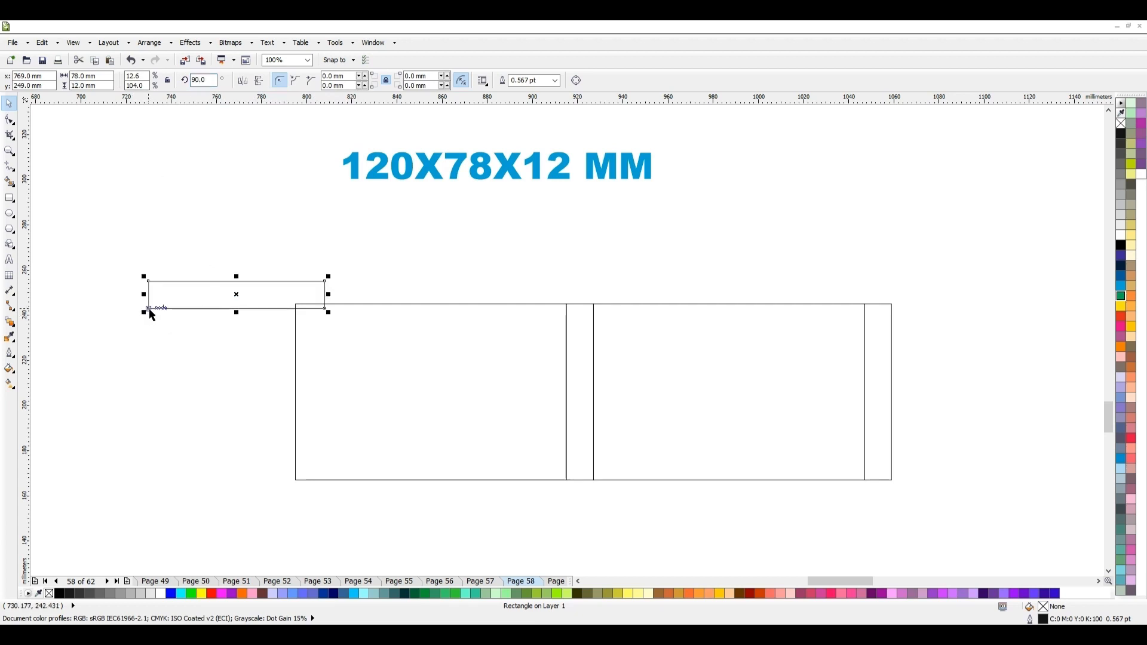
- Align the rotated strip with the first panel's top-left corner and stretch it to 120 mm wide
drag(152, 314, 298, 309)
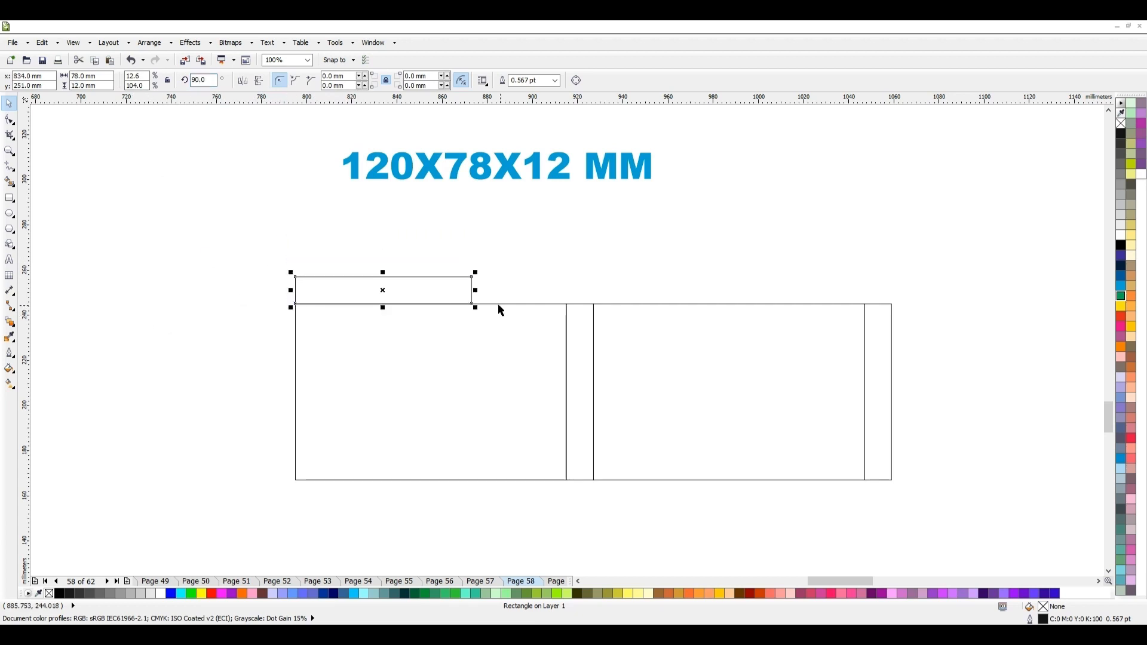
drag(475, 290, 568, 304)
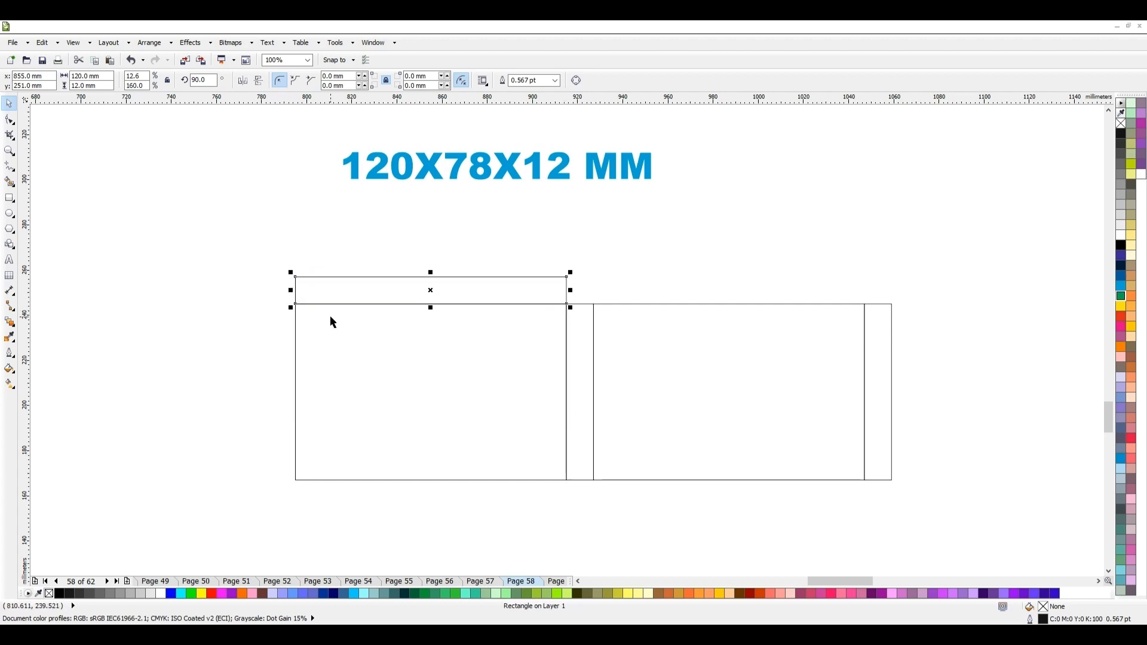
scroll(625, 463, down, 4)
scroll(245, 142, up, 4)
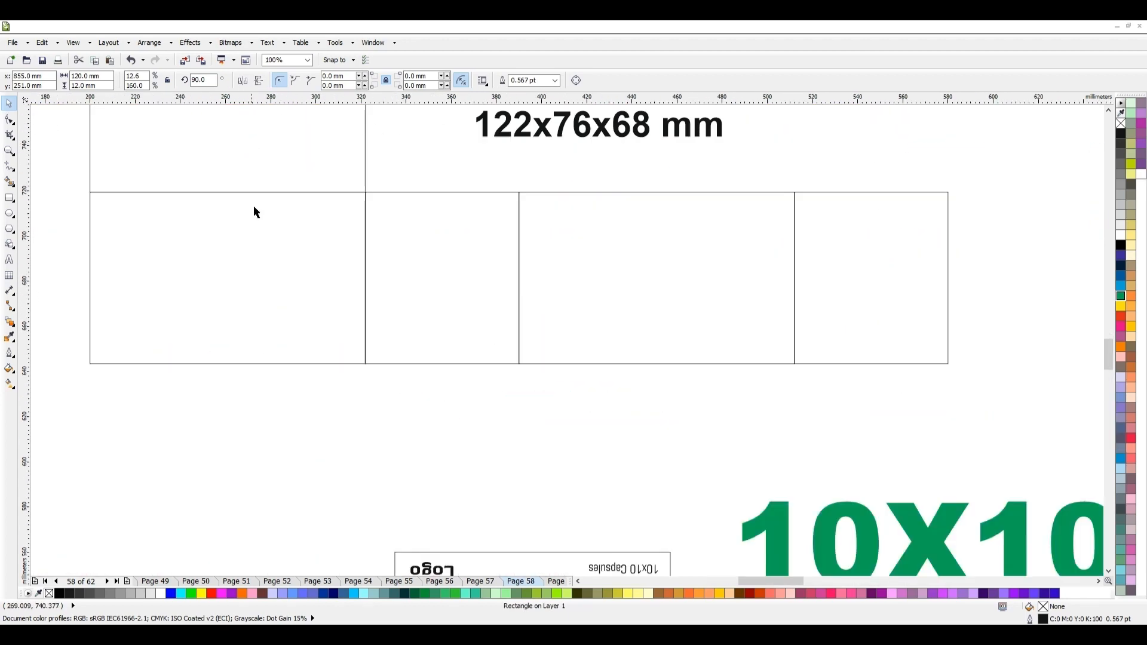
scroll(260, 253, down, 2)
scroll(279, 216, up, 2)
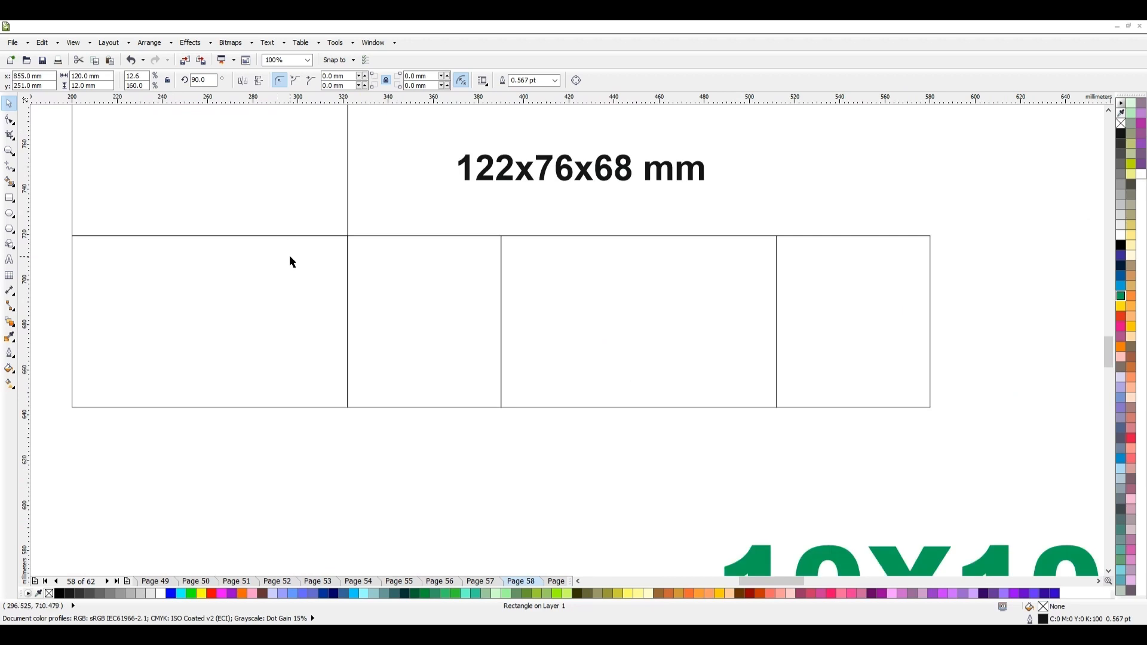
- Try to place the 122 × 68 mm flap flush below the third panel of the 122x76x68 mm layout
scroll(306, 358, down, 2)
click(226, 254)
drag(192, 223, 405, 383)
scroll(416, 408, up, 2)
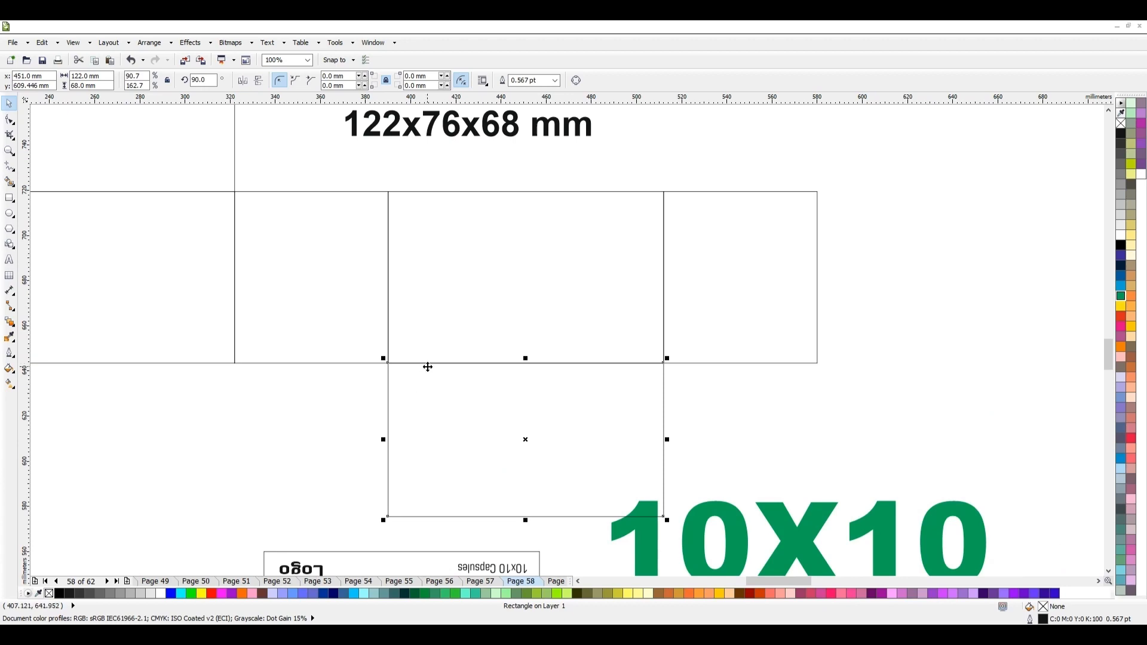
scroll(427, 367, down, 2)
key(ctrl+z)
scroll(493, 417, down, 3)
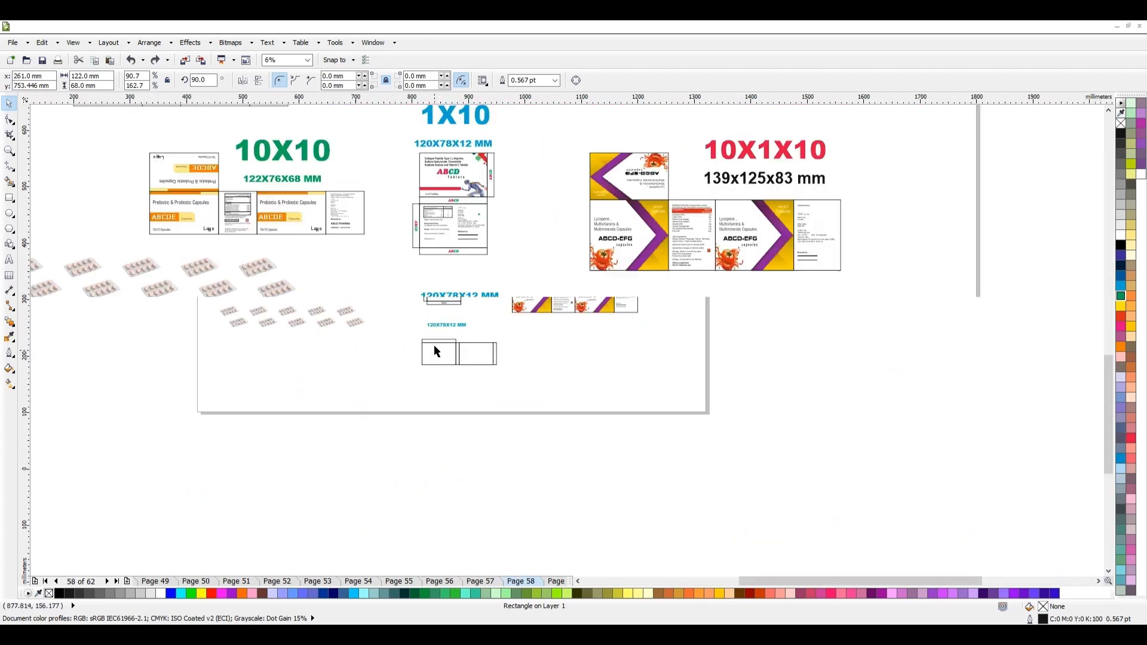
- Place a copy of the 120 × 12 mm strip flush below the second 120 mm panel of the 120X78X12 MM layout
scroll(434, 347, up, 4)
click(296, 255)
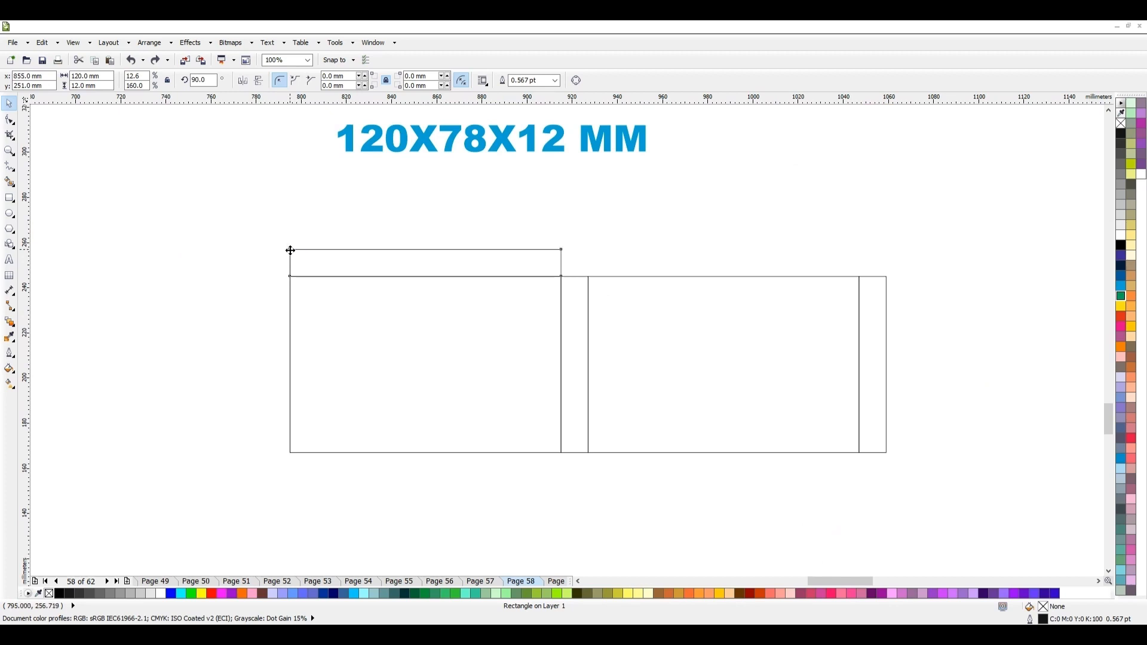
drag(290, 251, 588, 452)
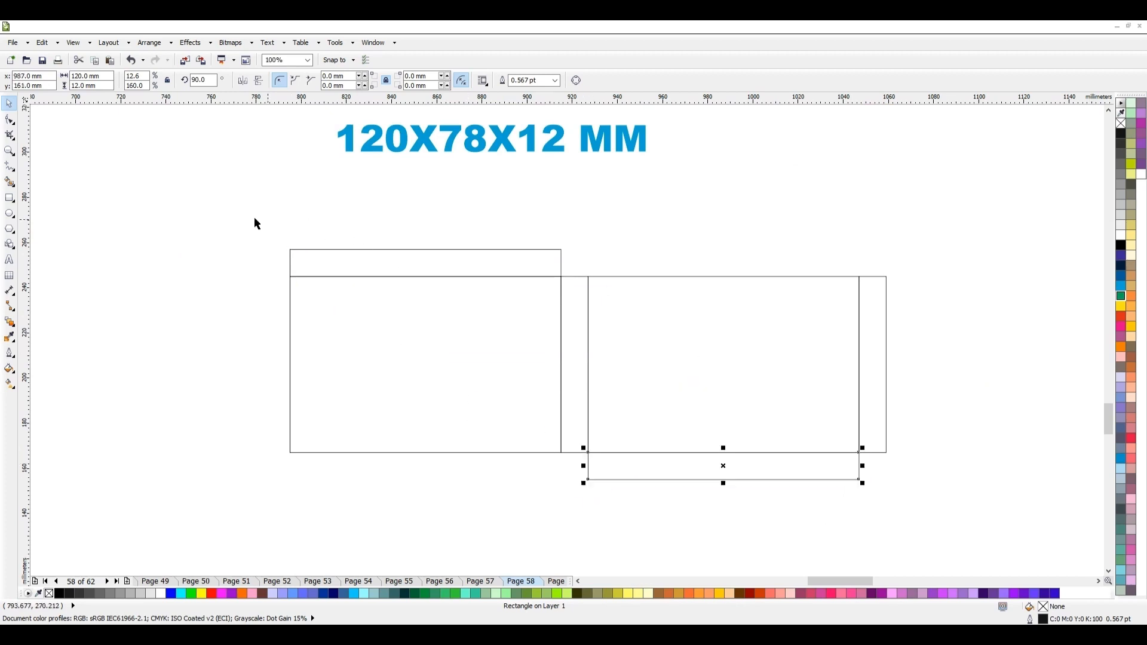
- Try to rotate the whole six-panel 120X78X12 MM layout to 270°
drag(237, 212, 920, 496)
scroll(525, 353, down, 2)
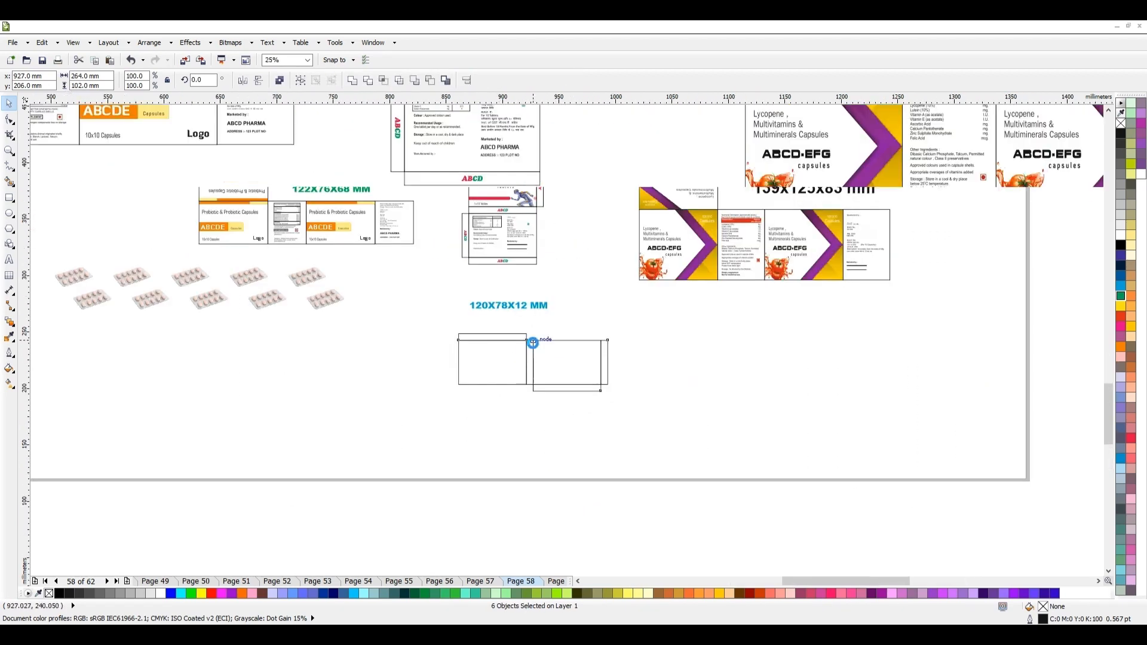
scroll(533, 343, up, 1)
click(402, 449)
click(443, 386)
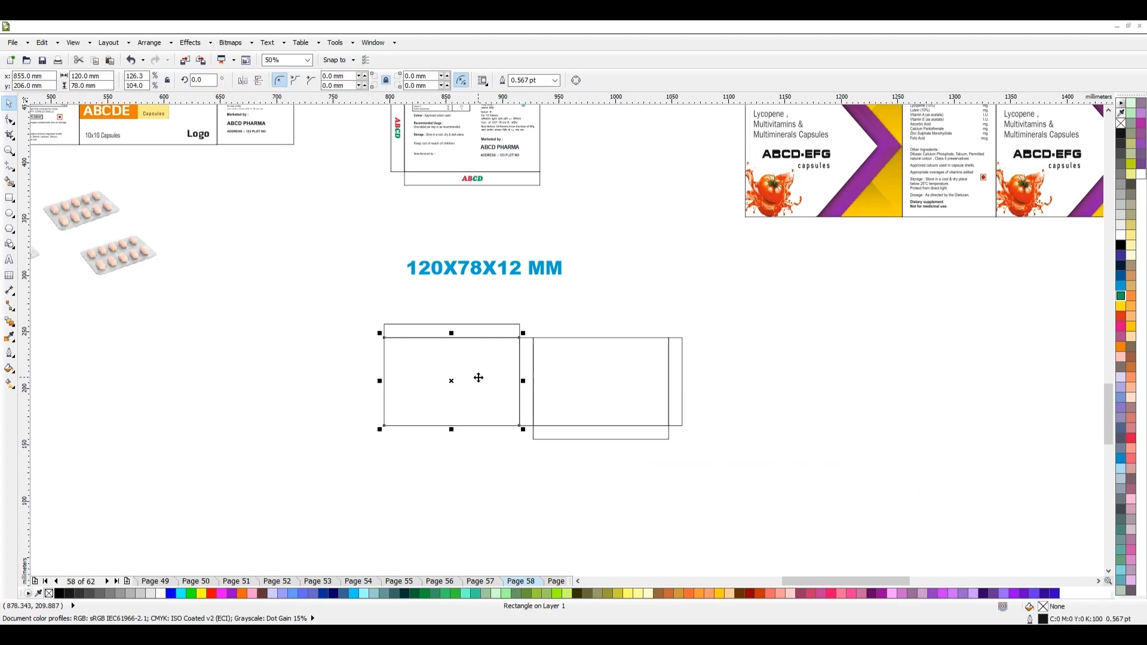
drag(288, 297, 718, 464)
scroll(550, 388, up, 1)
click(751, 481)
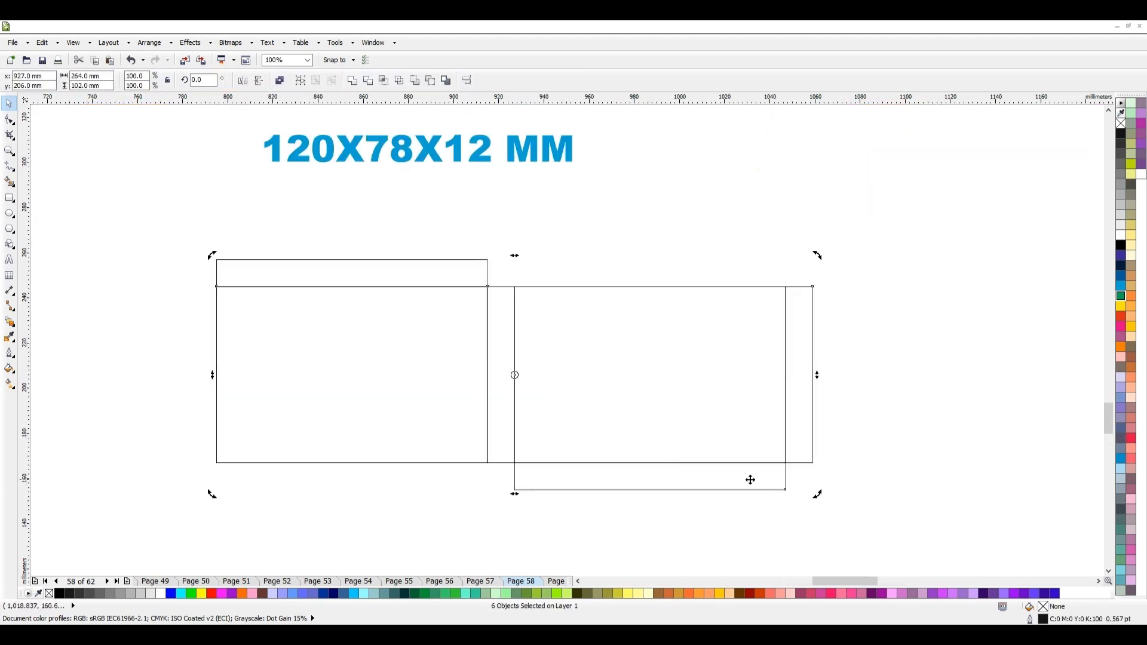
scroll(751, 481, down, 1)
drag(786, 490, 591, 540)
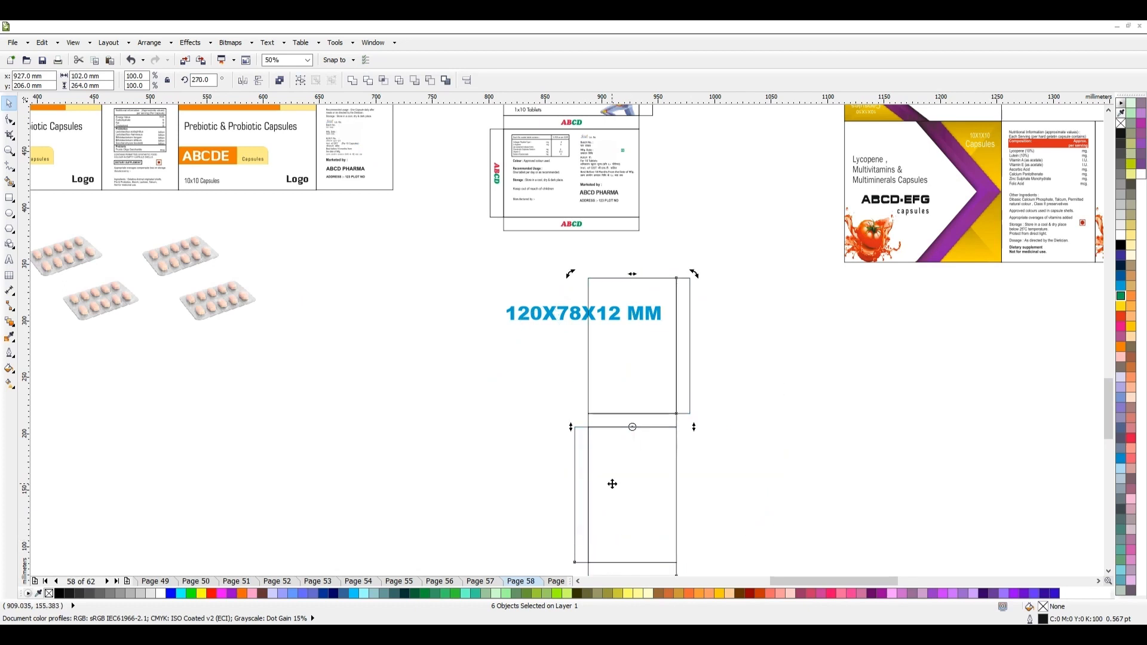
key(ctrl+z)
- Move the whole six-panel layout about 260 mm left into the empty area below the blister images
scroll(599, 456, up, 1)
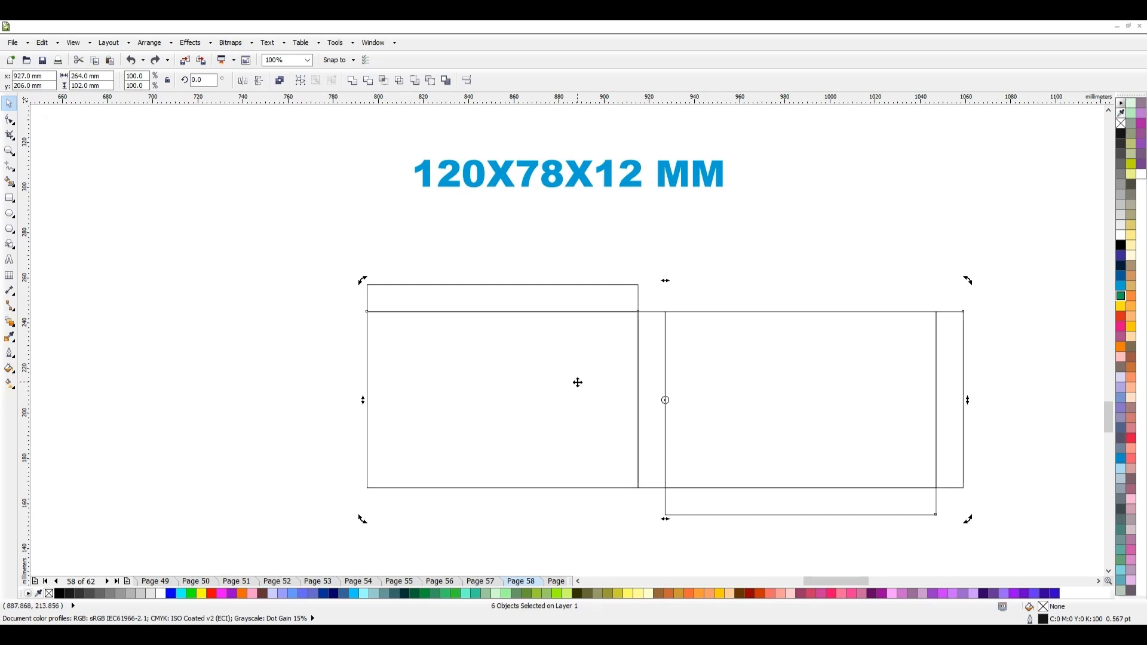
scroll(577, 383, down, 1)
drag(584, 378, 291, 379)
click(262, 380)
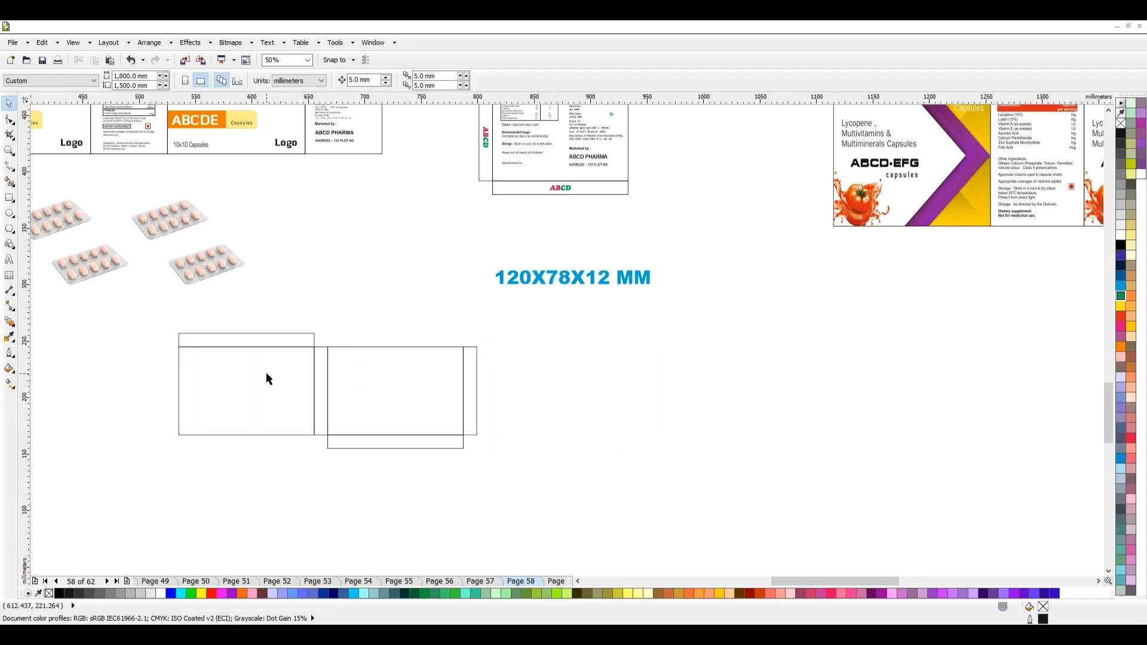
- Copy the layout's first panel to the empty area on its right and resize the copy to 78 × 120 mm
drag(224, 379, 658, 390)
drag(104, 77, 34, 82)
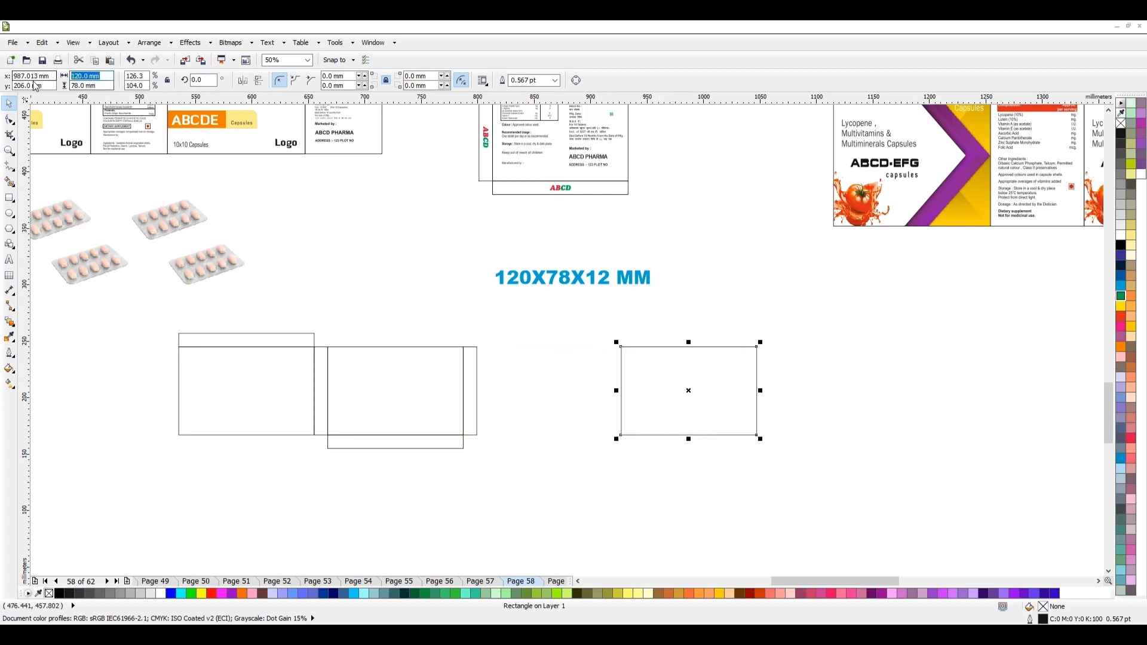
text(78)
key(Tab)
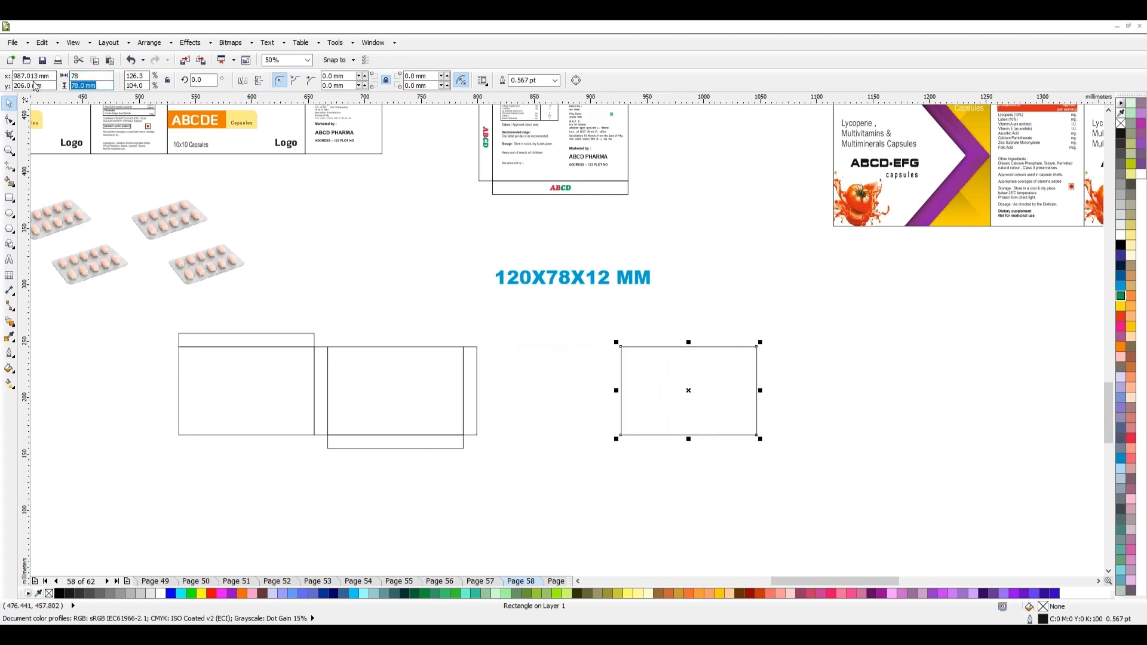
text(120)
key(Return)
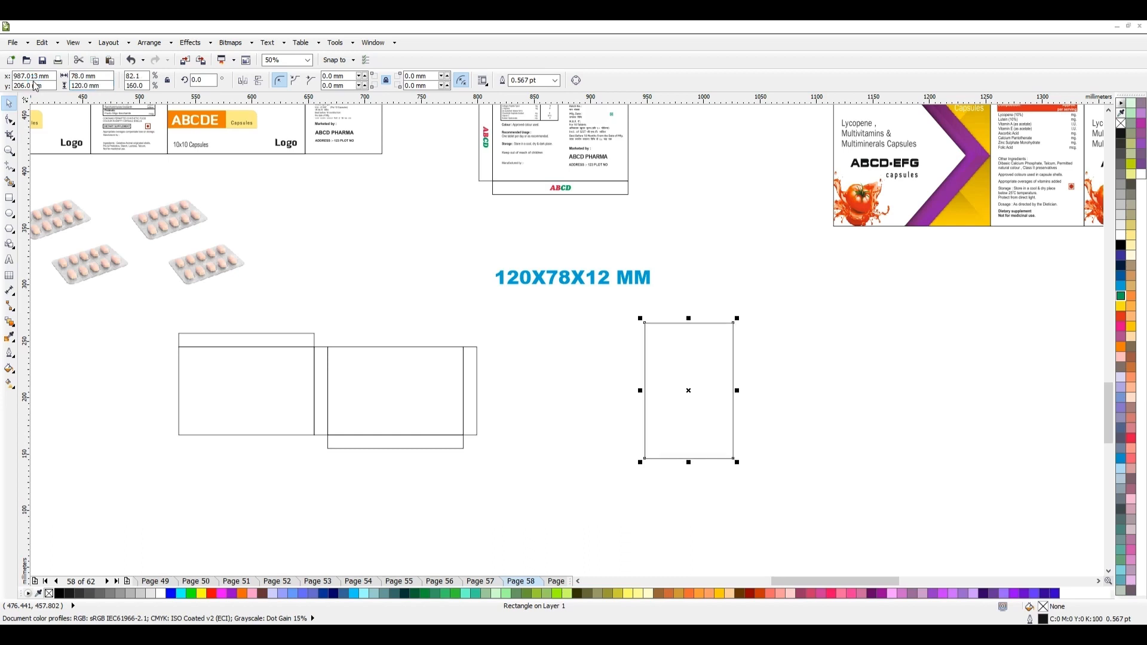
- Add a copy of the 78 × 120 mm panel on its right, set the copy's width to 12 mm and make it flush
drag(645, 421, 698, 384)
right_click(697, 383)
drag(100, 76, 2, 87)
text(12)
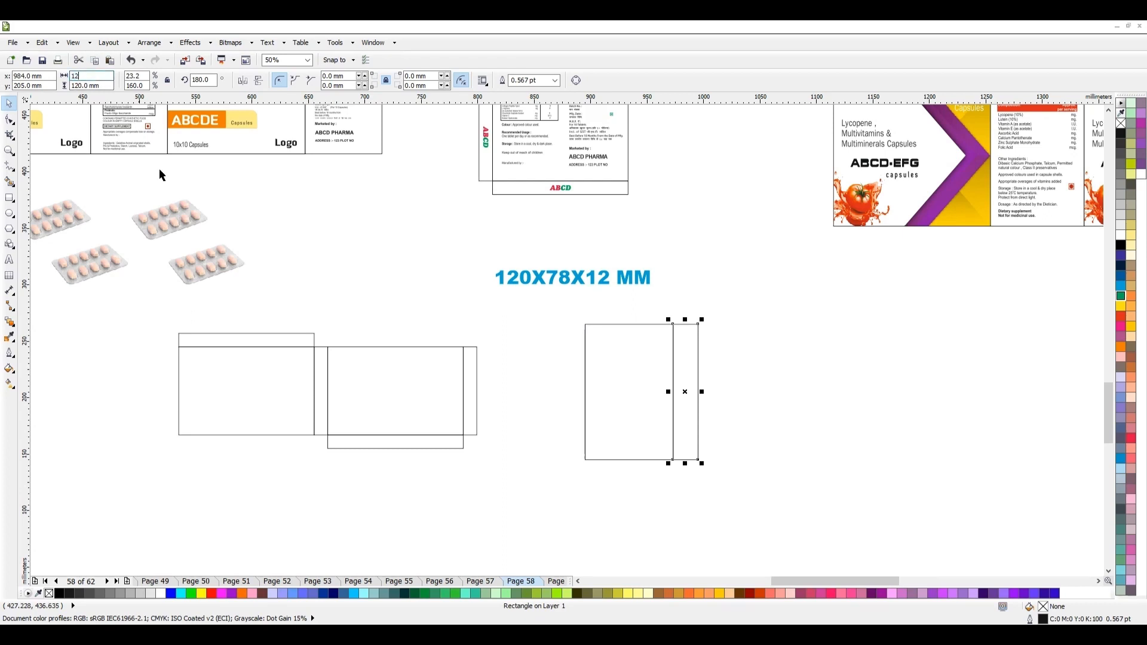
key(Return)
drag(679, 341, 672, 346)
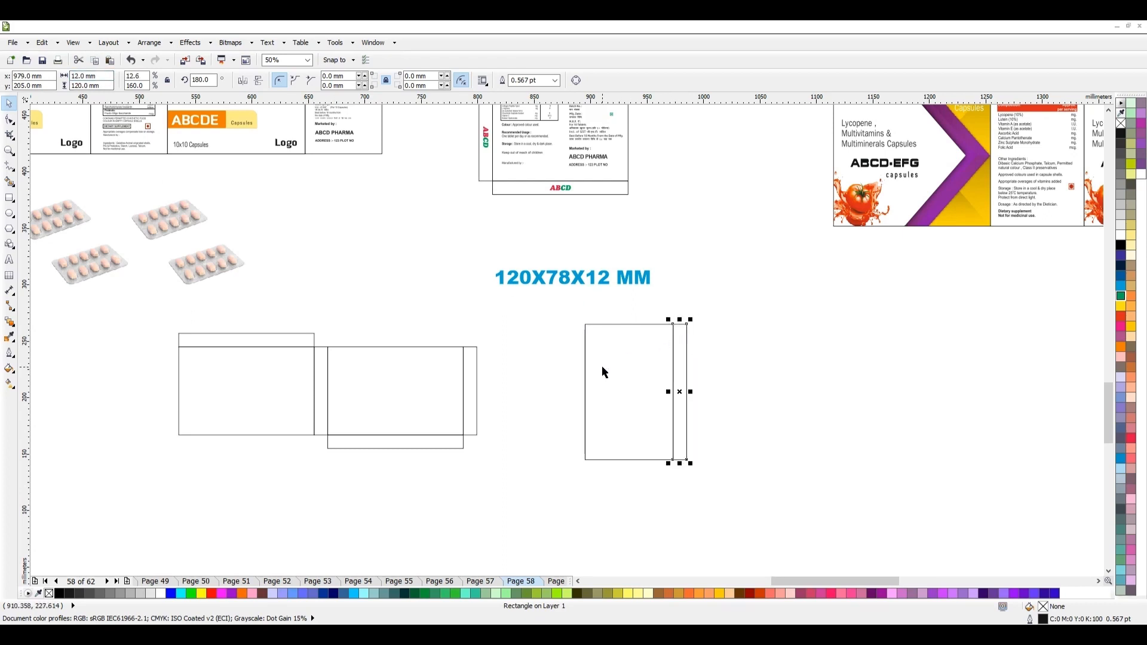
- Place a copy of both upright panels flush against the pair's right edge and move the row about 40 mm down
shift+click(602, 365)
drag(606, 366, 687, 294)
right_click(687, 404)
- Copy the 12 mm side panel to the space above the upright row and set the copy's rotation to 90°
right_click(686, 294)
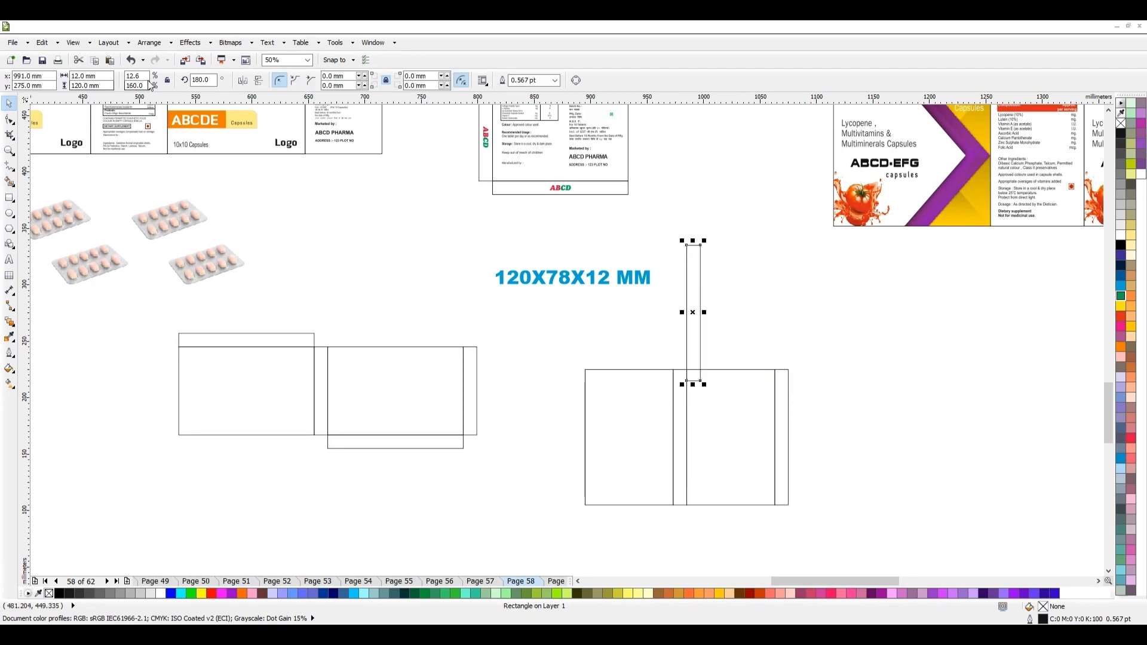
drag(213, 80, 153, 96)
text(90)
key(Return)
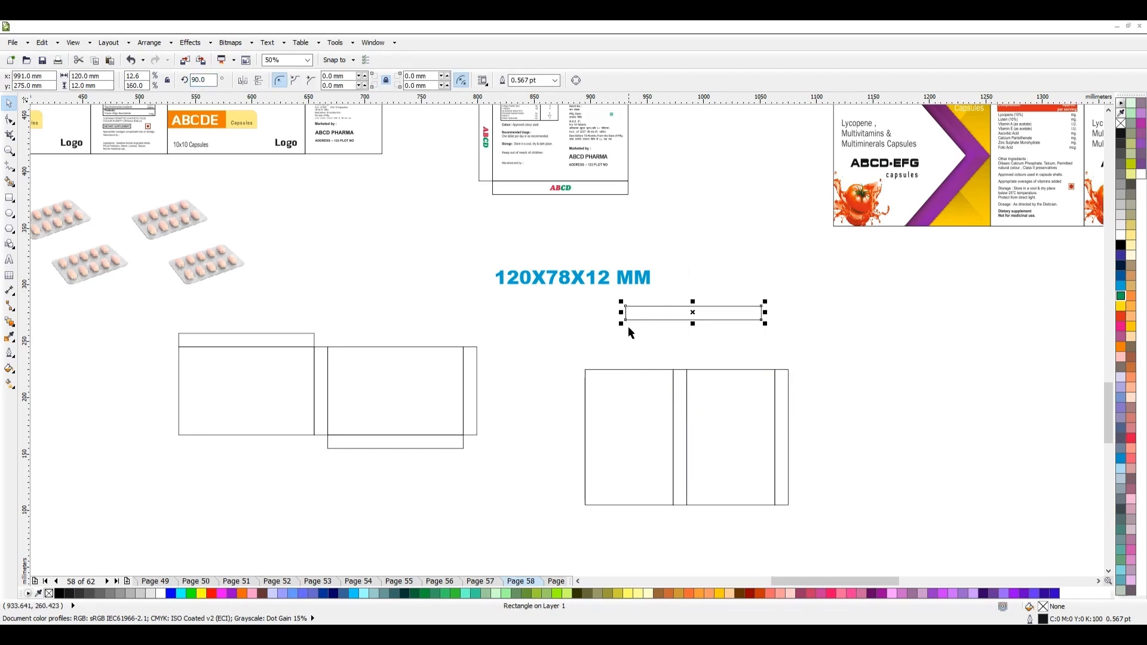
- Fit the rotated strip to 78 mm wide on the first upright panel's top edge and copy it flush below the third panel
drag(625, 321, 584, 369)
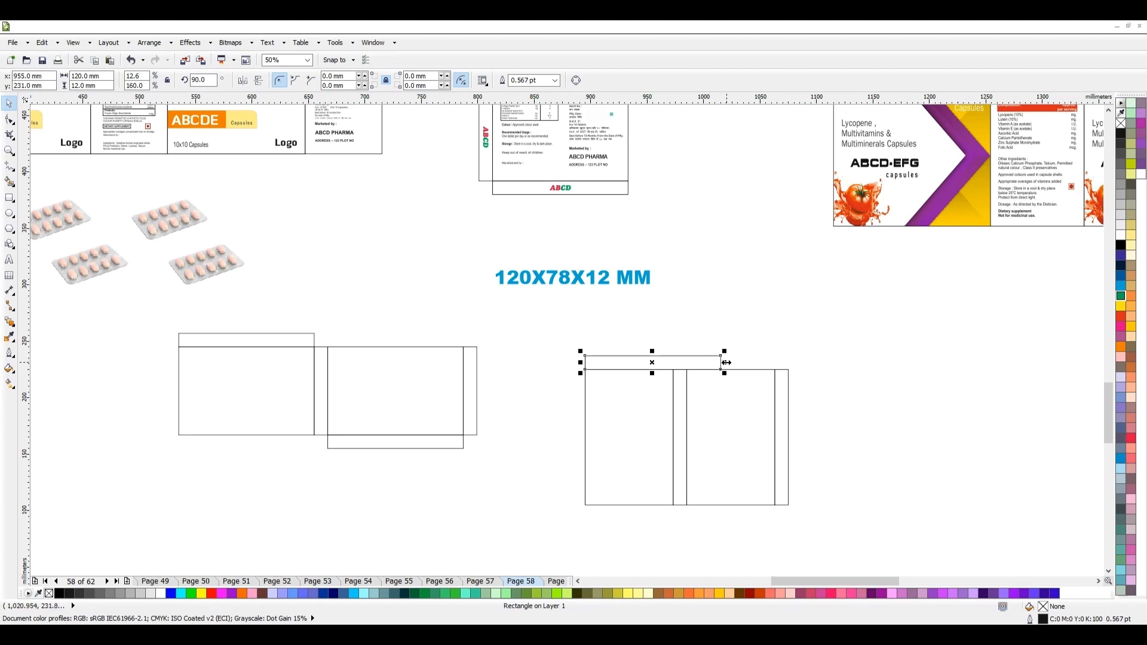
drag(727, 362, 676, 371)
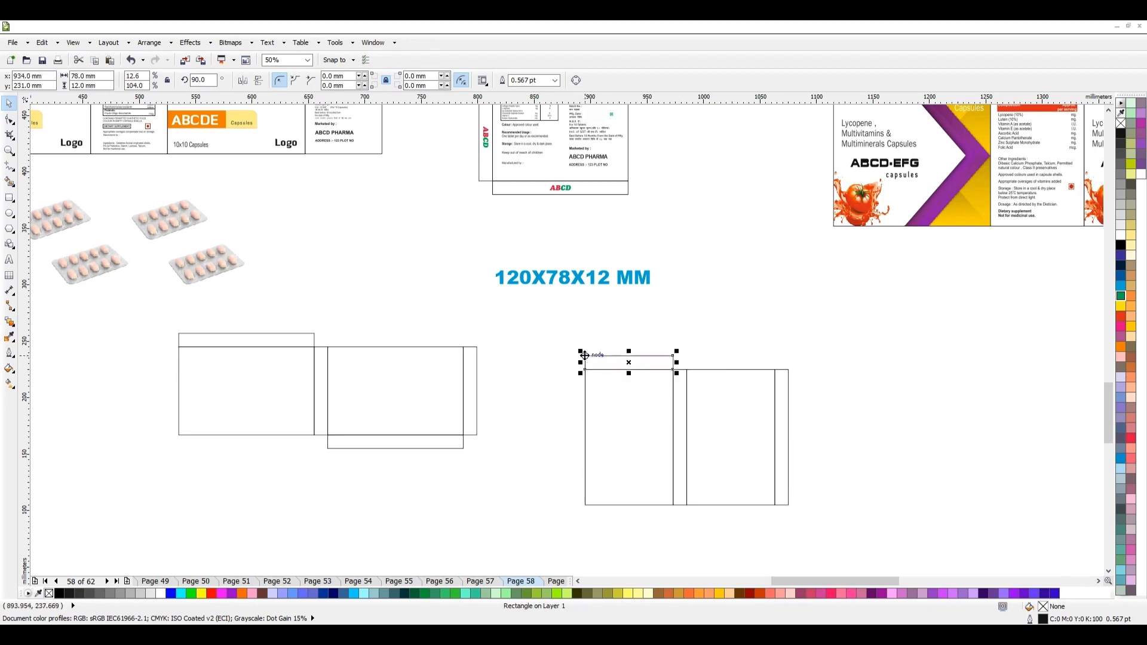
drag(585, 355, 686, 505)
- Move the upright layout about 22 mm up and the horizontal layout about 56 mm right and 15 mm down
drag(533, 335, 847, 549)
drag(722, 456, 730, 431)
drag(155, 321, 472, 485)
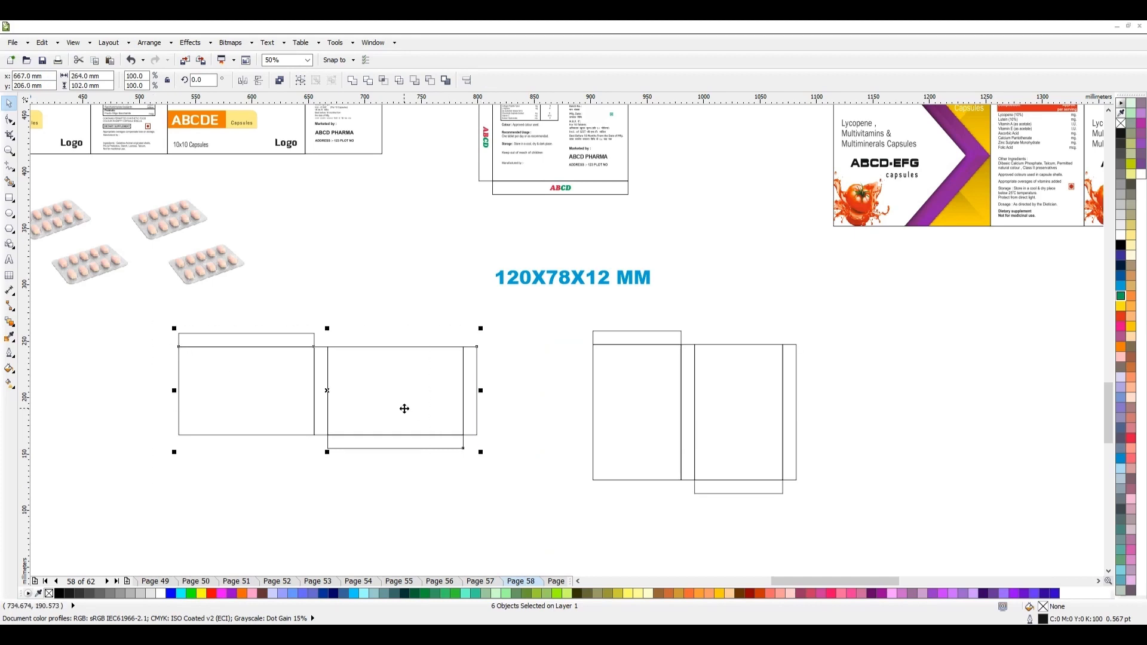
drag(405, 409, 471, 425)
- Examine the horizontal and upright versions of the 120X78X12 MM layout side by side
key(z)
drag(187, 242, 854, 525)
key(space)
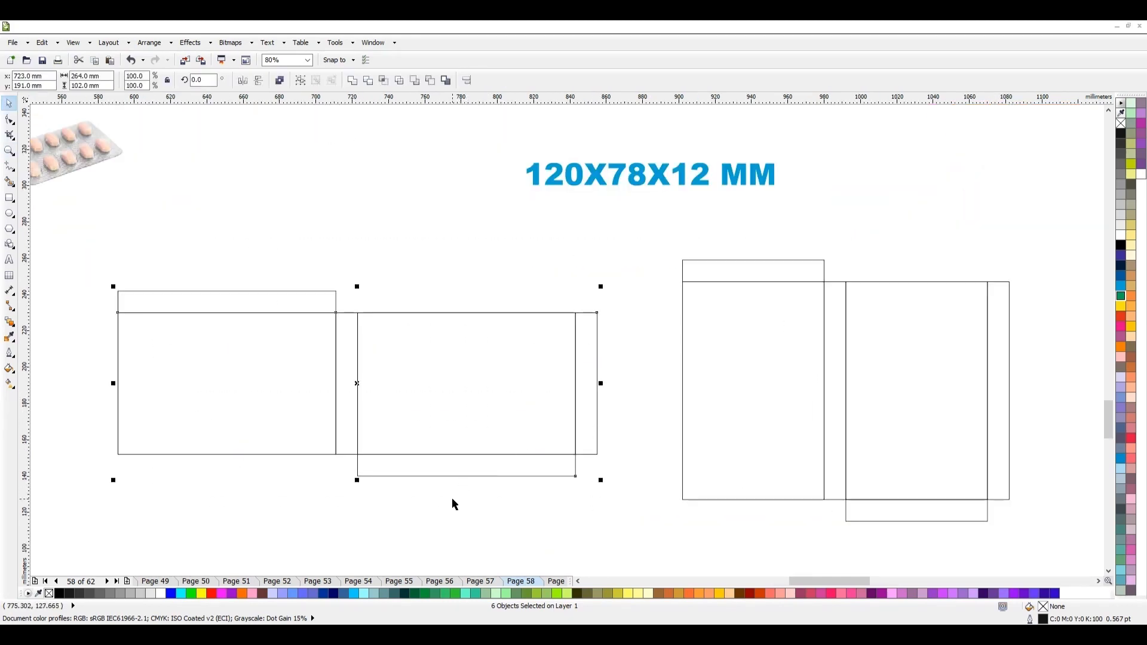
click(454, 502)
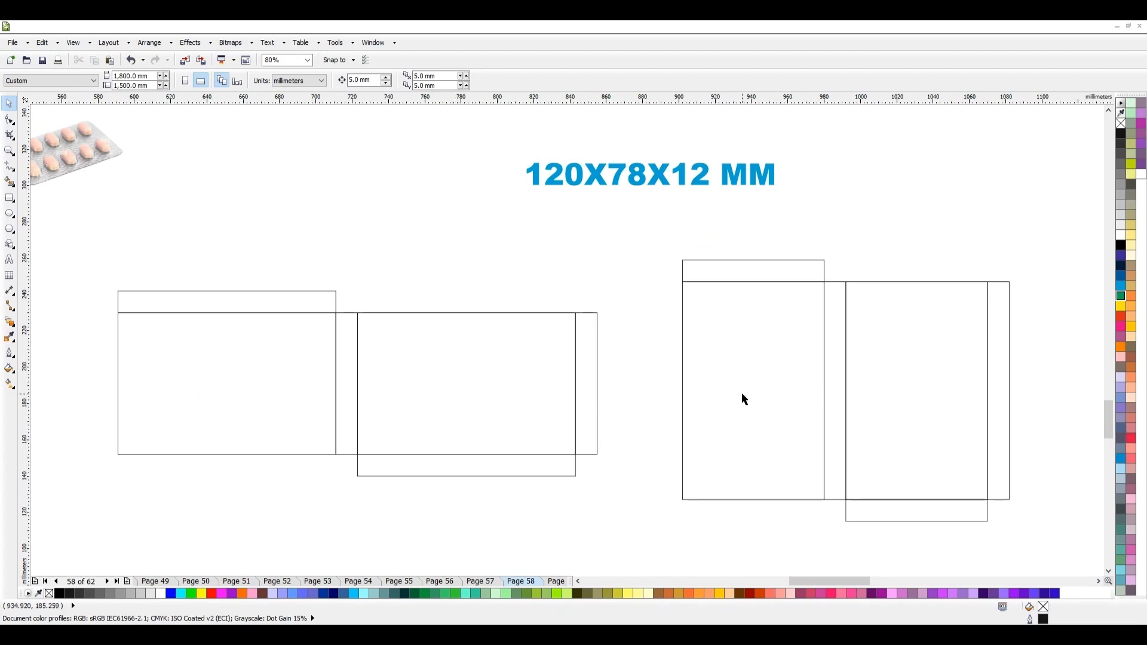
click(454, 389)
scroll(453, 406, down, 2)
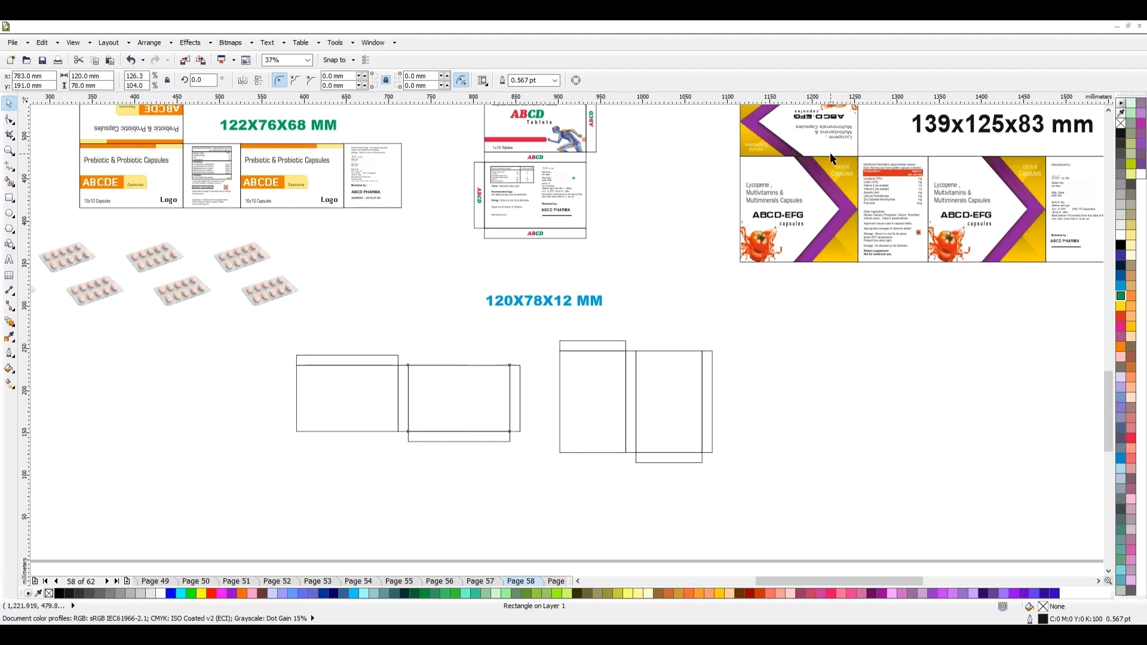
scroll(831, 169, up, 3)
scroll(834, 168, down, 5)
key(z)
drag(552, 247, 740, 341)
key(space)
drag(619, 245, 1024, 538)
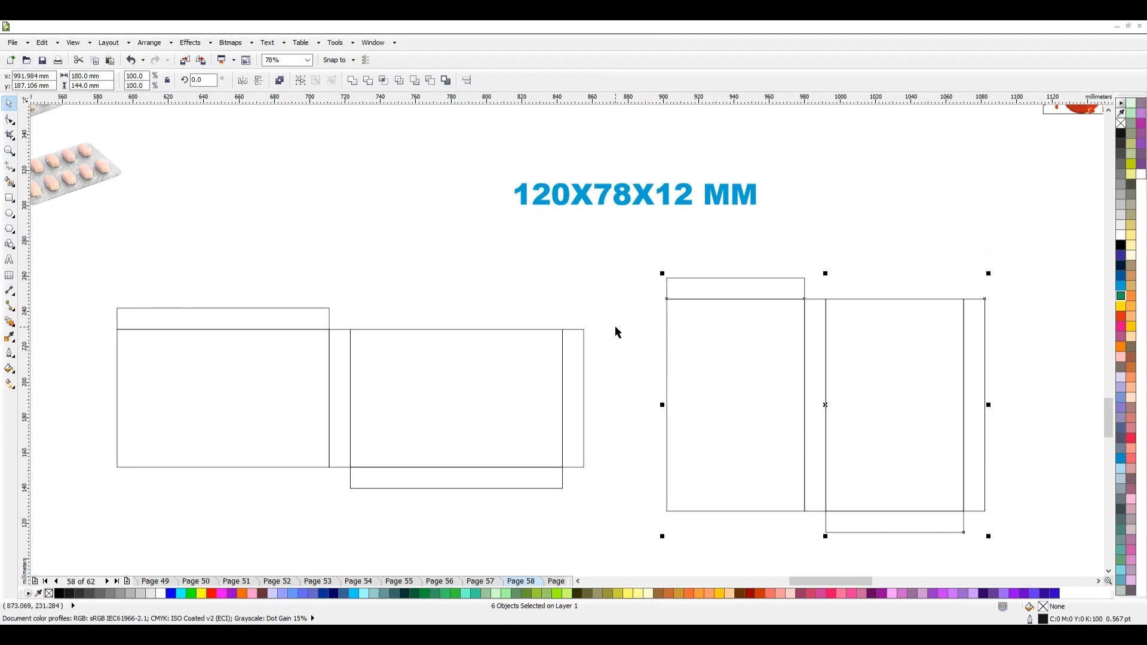
- Move the nearest blister pack image into the space above the horizontal layout, left of the 120X78X12 MM label
drag(78, 209, 450, 300)
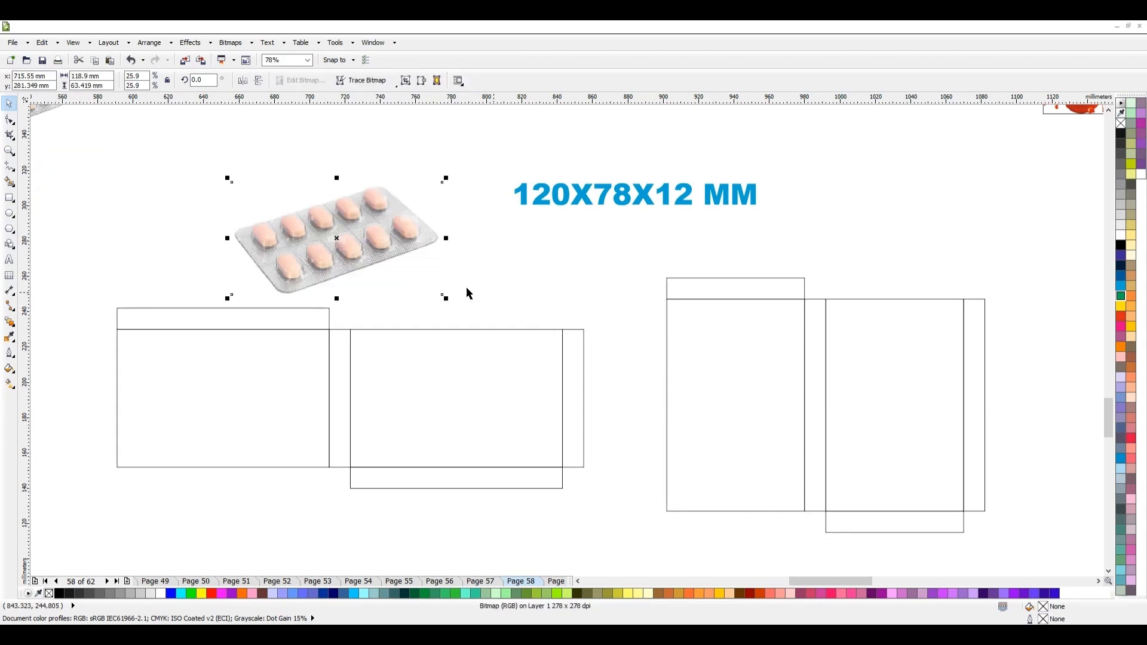
drag(355, 262, 330, 224)
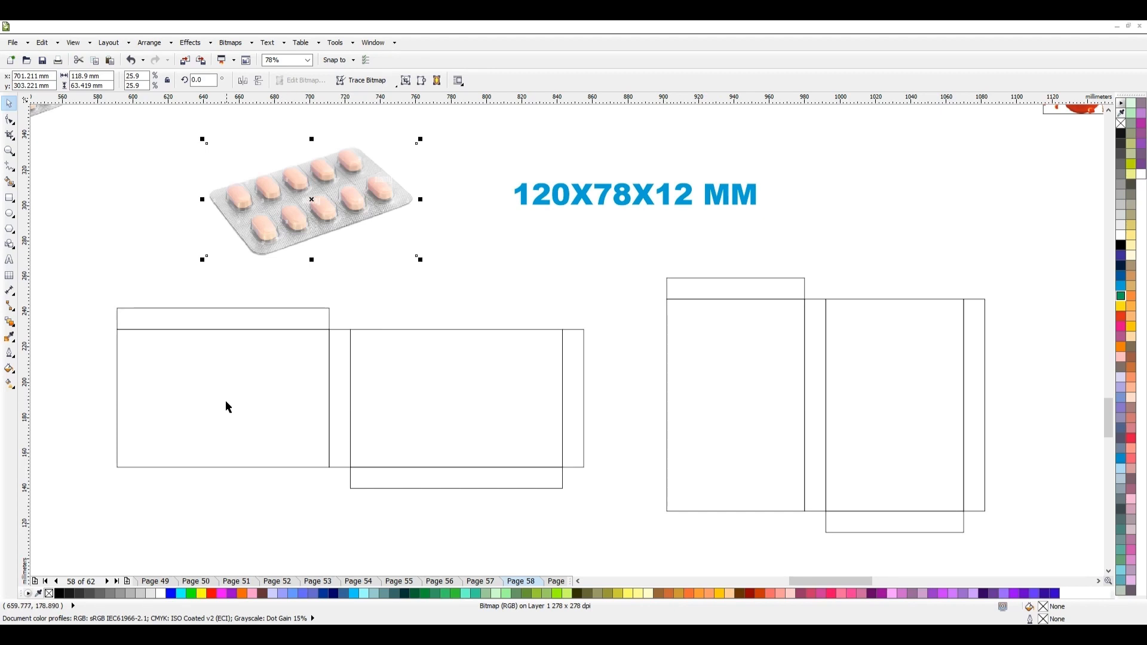
drag(290, 224, 262, 206)
drag(90, 289, 633, 555)
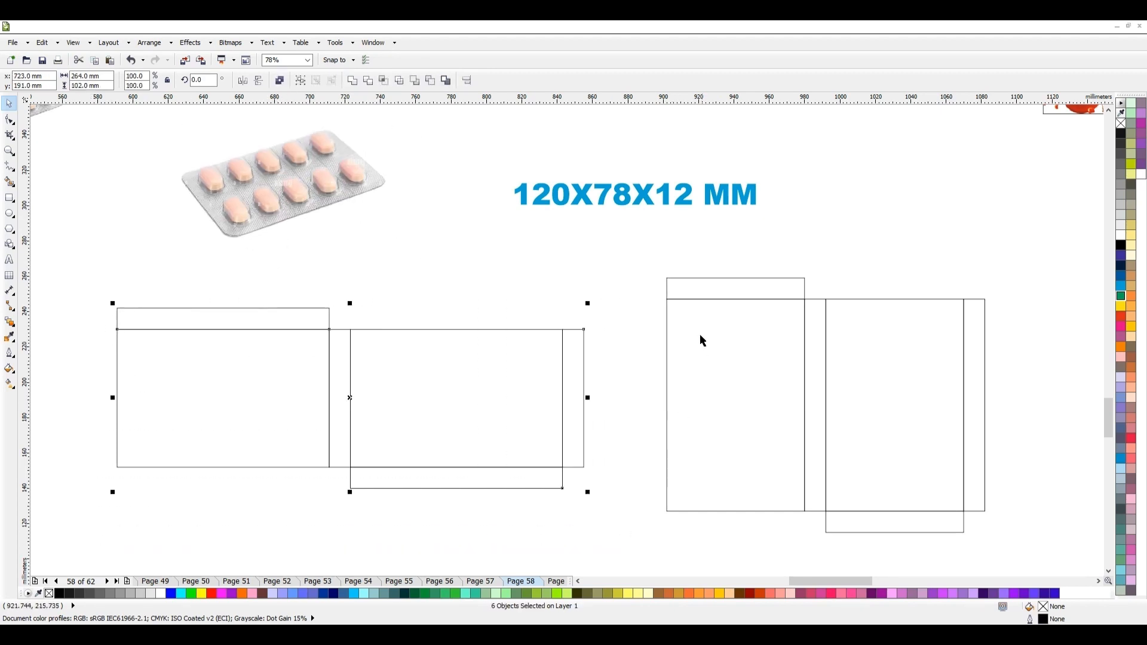
drag(647, 257, 1000, 554)
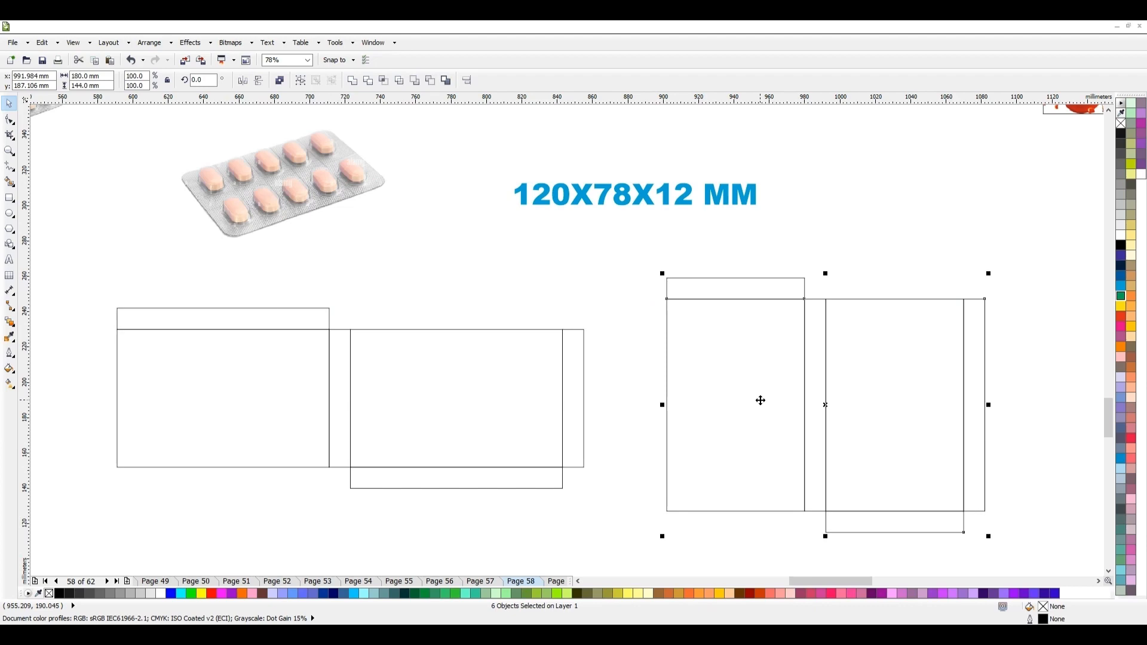
- Place the 139x125x83 mm label in the empty area below the 10X1X10 carton artwork
scroll(761, 400, down, 4)
scroll(378, 371, up, 2)
scroll(378, 371, down, 2)
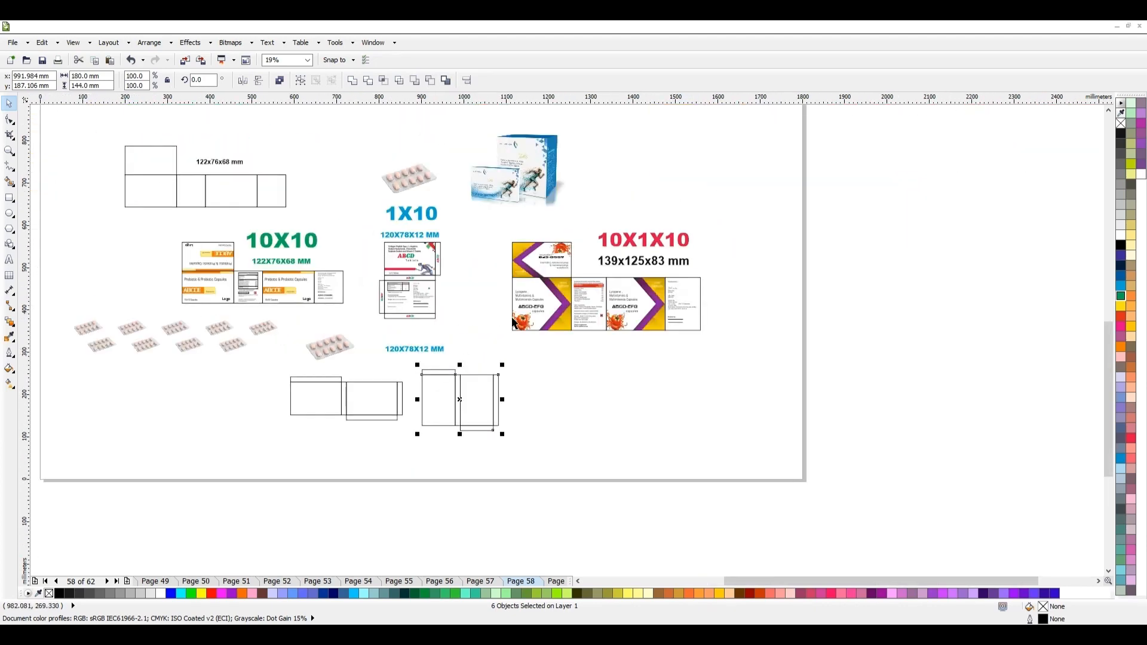
scroll(632, 257, up, 2)
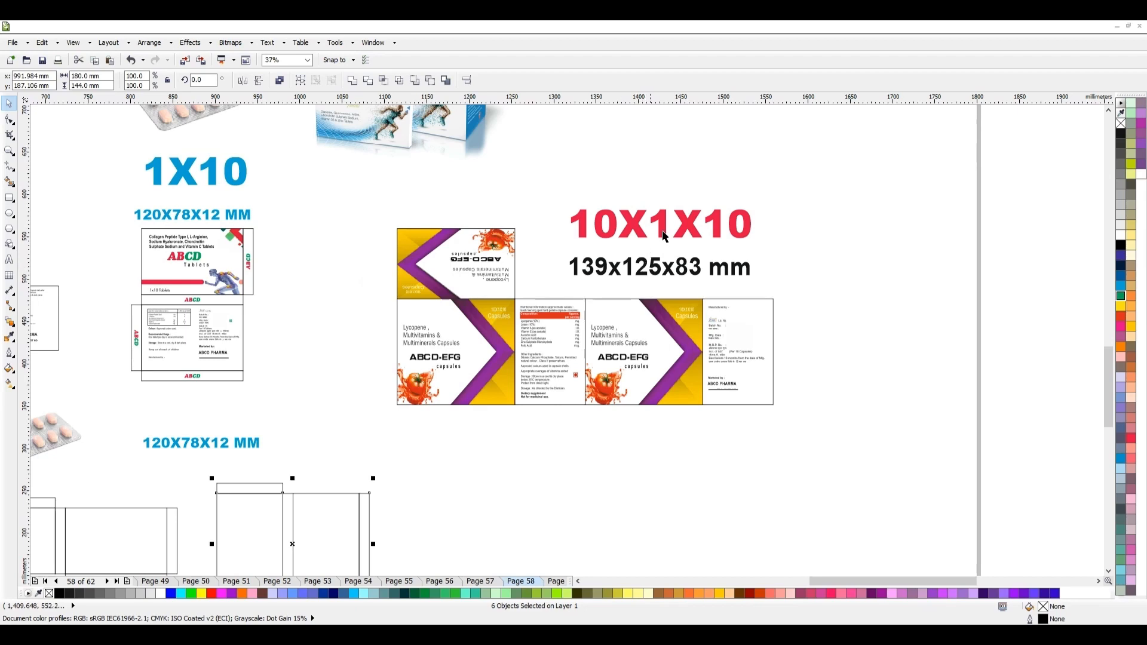
scroll(663, 235, up, 2)
scroll(657, 236, down, 4)
scroll(594, 332, up, 2)
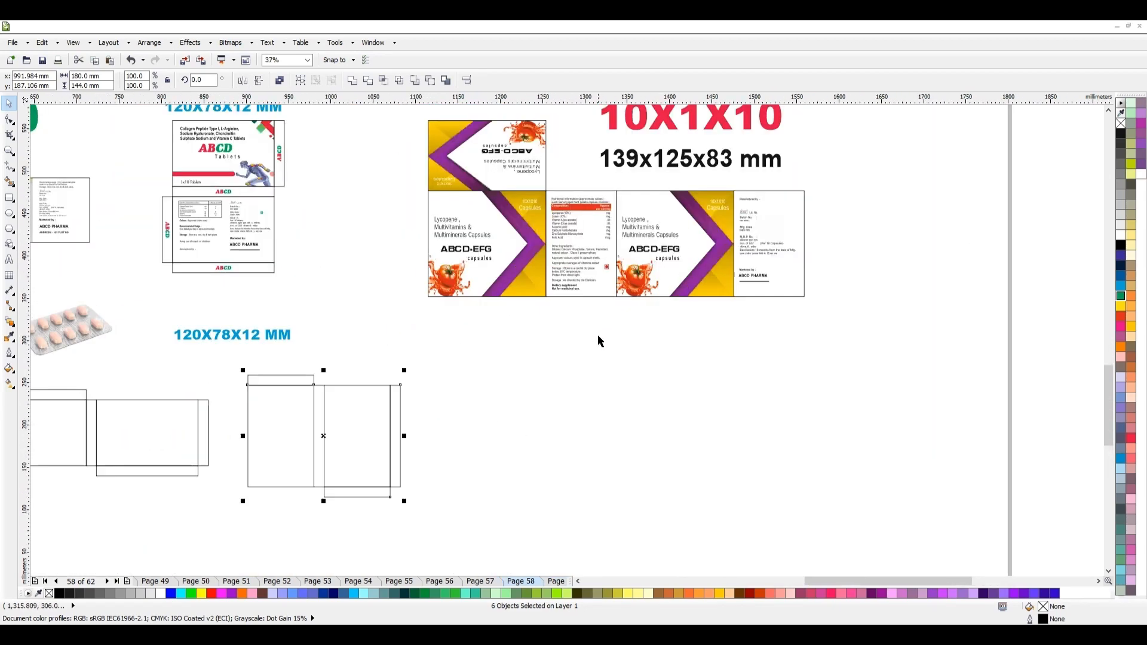
drag(630, 155, 631, 394)
scroll(721, 496, up, 2)
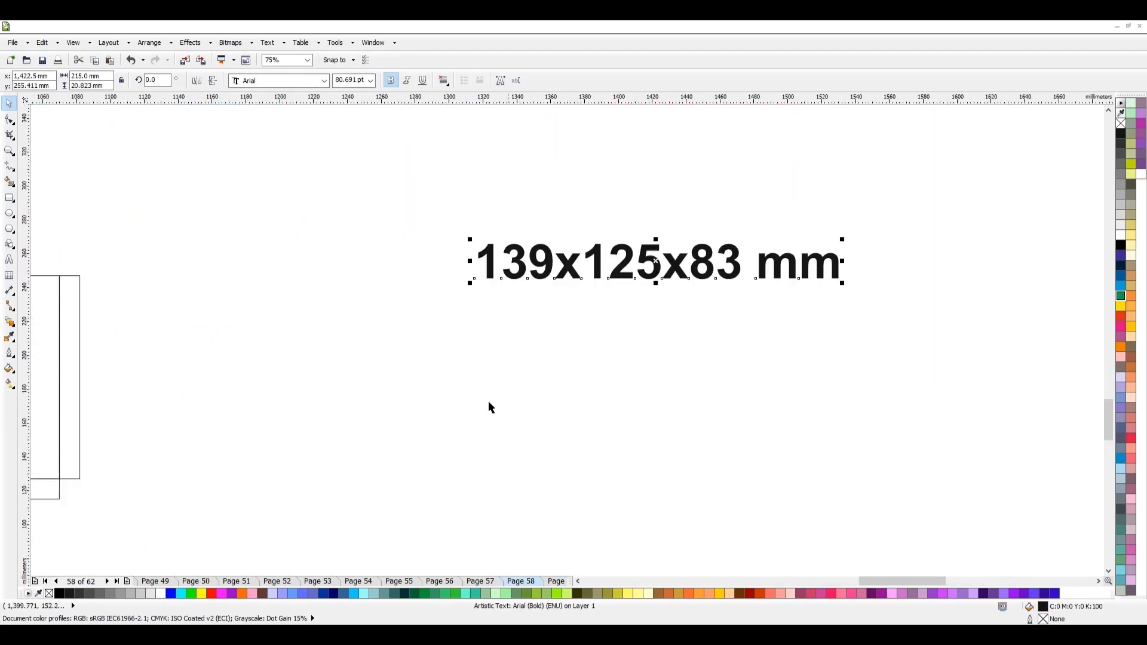
- Draw a rectangle below the 139x125x83 mm label and set its size to 139 × 125 mm
click(10, 197)
drag(447, 338, 687, 509)
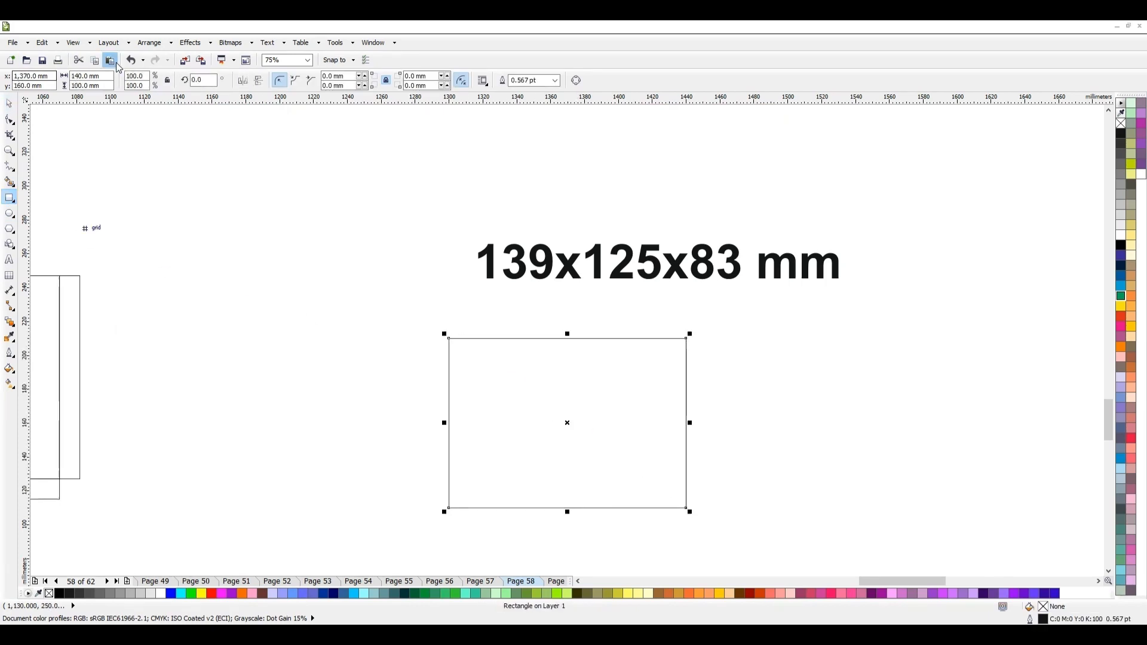
key(space)
drag(102, 76, 1, 106)
text(139)
key(Tab)
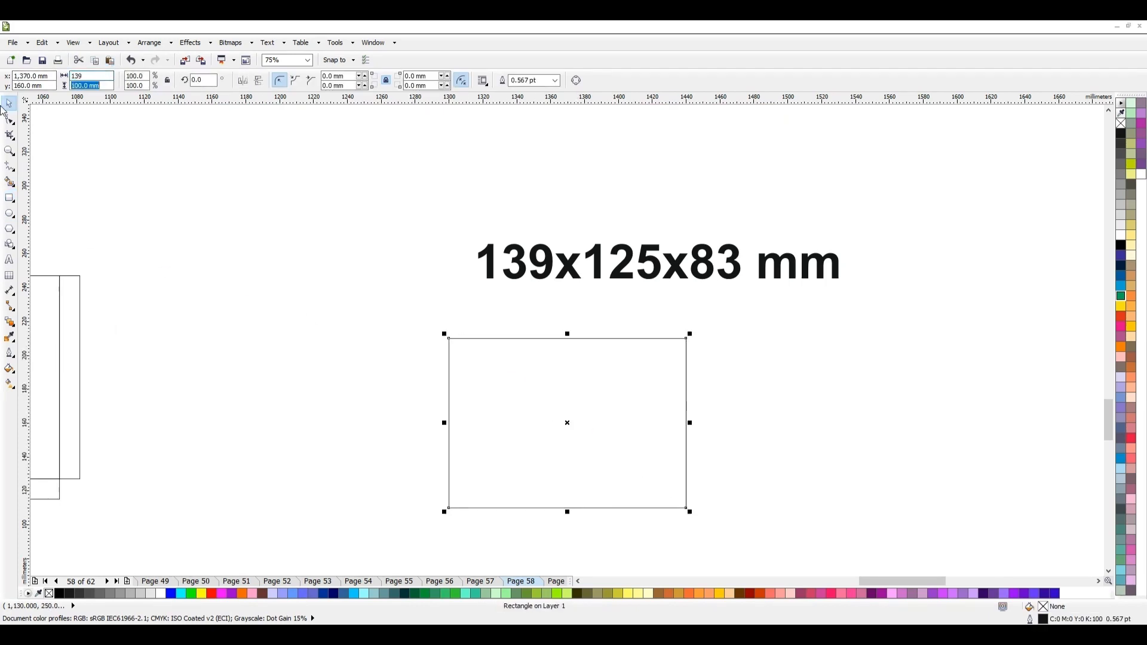
text(125)
key(Return)
scroll(384, 324, down, 2)
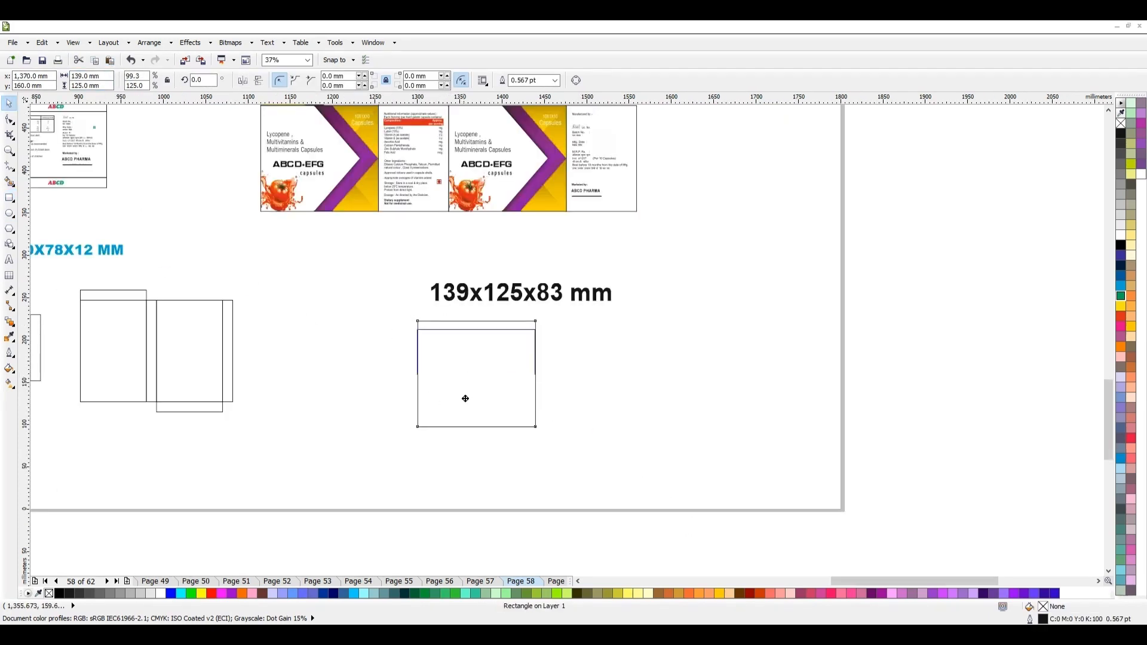
- Move the 139 × 125 mm rectangle down and place a copy beside it, 83 mm wide, with a small gap between them
drag(465, 398, 586, 430)
click(302, 178)
click(448, 423)
key(ctrl+z)
drag(414, 431, 586, 431)
click(90, 76)
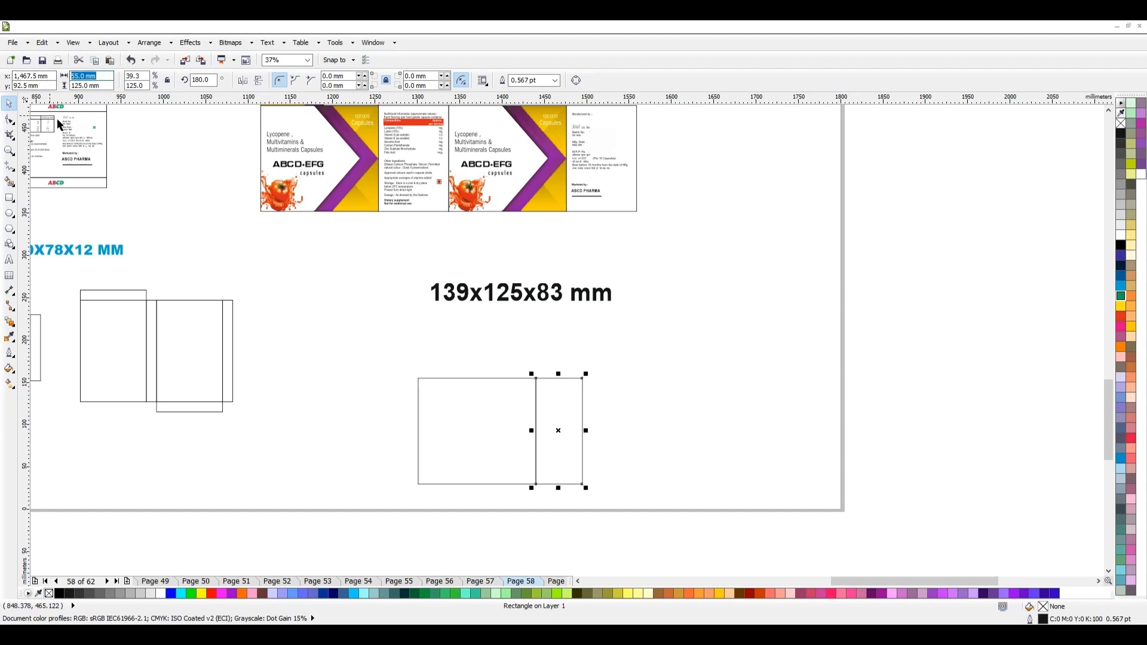
text(83)
key(Return)
drag(550, 400, 573, 397)
- Compare the three dimensions in the 139x125x83 mm label with the two panels drawn below it
click(453, 301)
scroll(451, 326, up, 2)
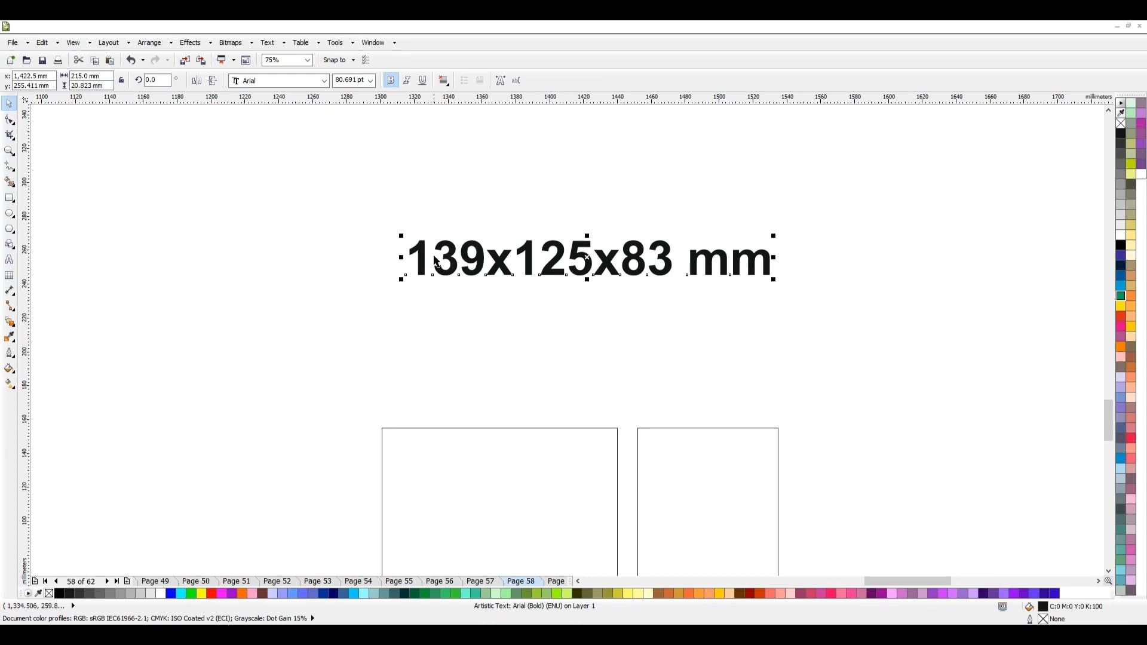
drag(374, 200, 482, 295)
drag(507, 192, 599, 278)
drag(598, 183, 684, 305)
scroll(684, 306, down, 2)
scroll(593, 359, up, 2)
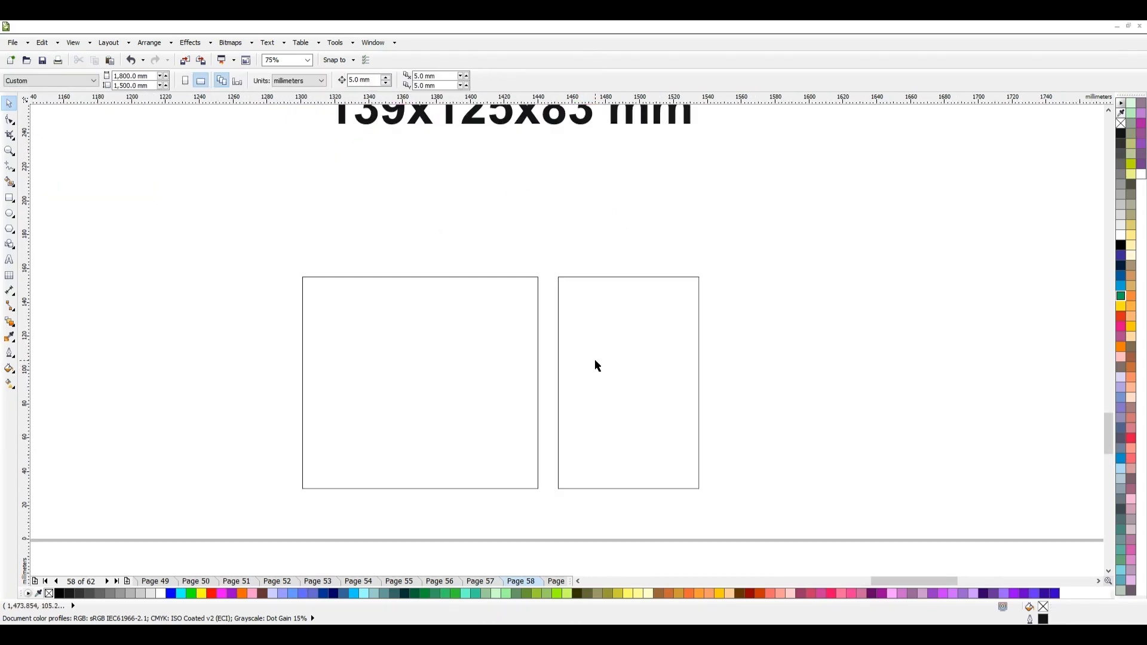
- Snap the 83 mm wide panel flush against the right edge of the 139 mm wide panel
click(557, 349)
drag(556, 350, 537, 347)
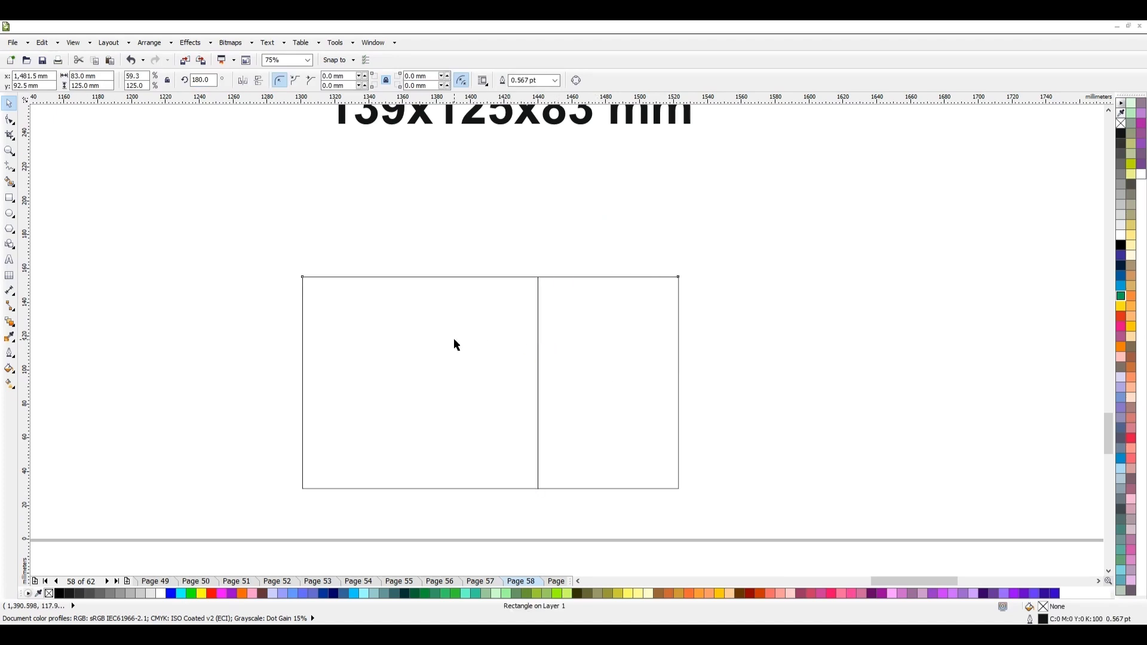
shift+click(453, 340)
scroll(453, 341, down, 2)
- Move the 139x125x83 mm label up and to the right, clear of the space above the two panels
drag(337, 202, 604, 265)
click(515, 223)
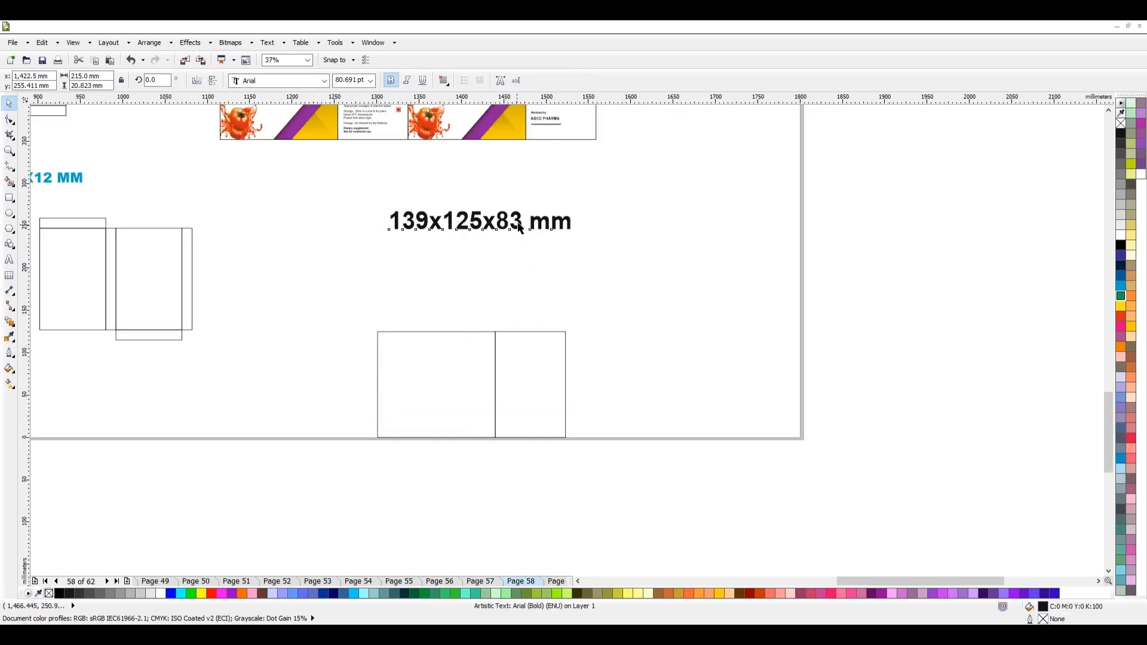
drag(374, 179, 705, 216)
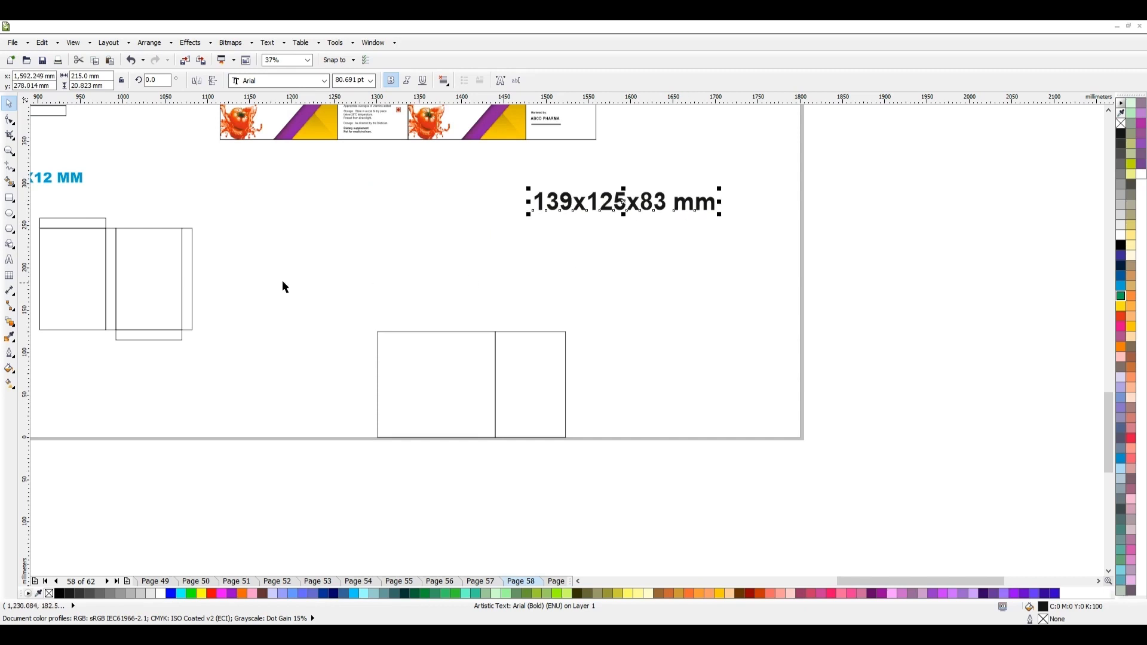
drag(265, 282, 659, 490)
click(393, 362)
drag(391, 364, 343, 319)
drag(286, 257, 711, 517)
key(ctrl+z)
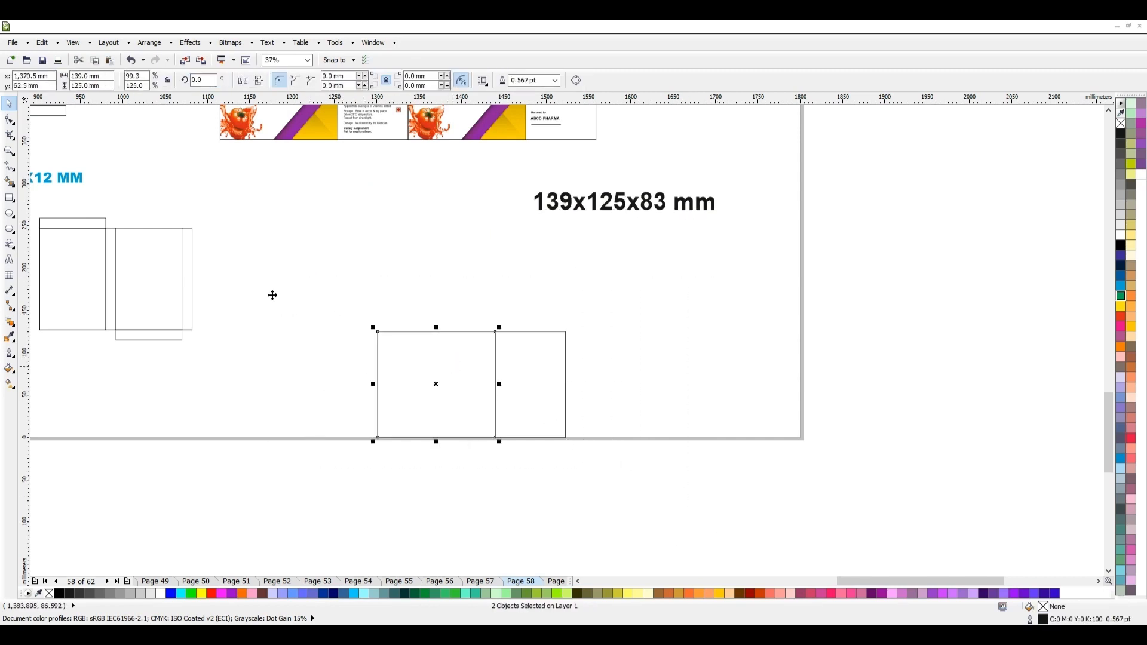
- Move the two joined panels up and left, and duplicate the pair to their right to form a four-panel strip
drag(271, 294, 621, 466)
drag(496, 399, 459, 356)
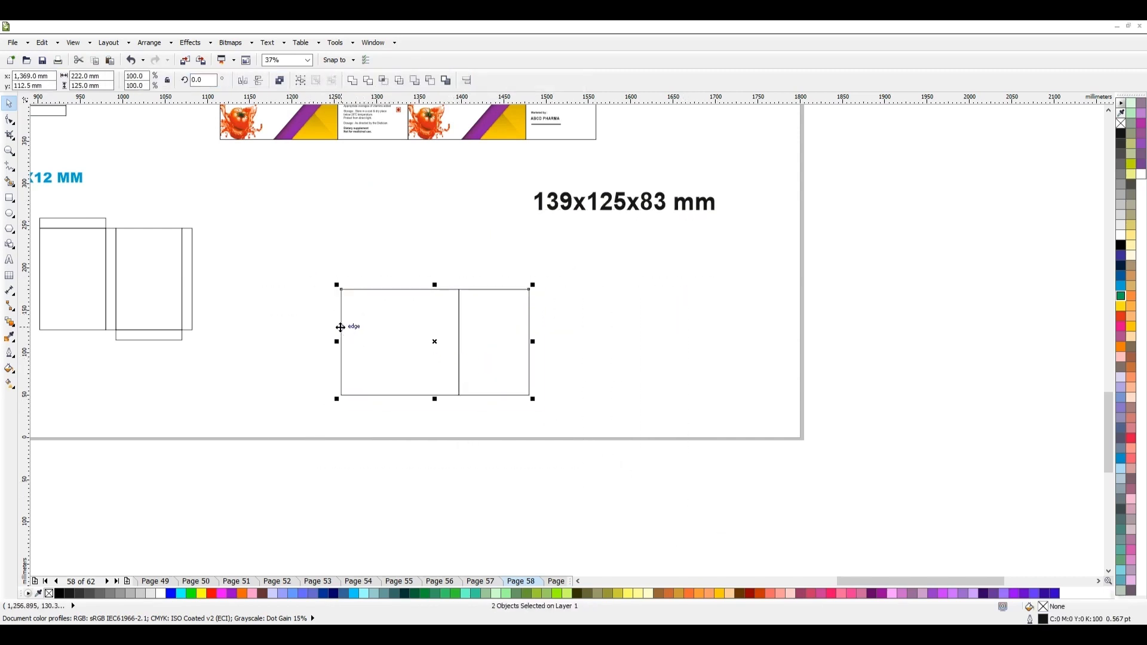
drag(341, 325, 332, 242)
- Copy the 83 mm panel, rotate it 90°, and fit it flush above the first panel, stretched to that panel's width
click(485, 260)
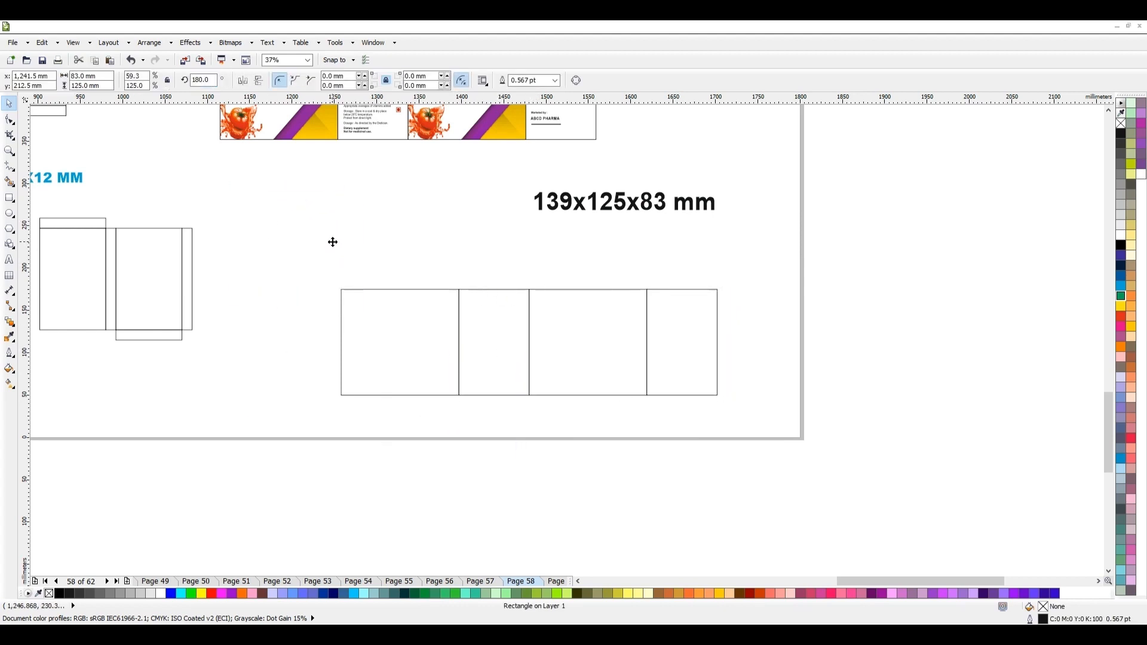
click(208, 79)
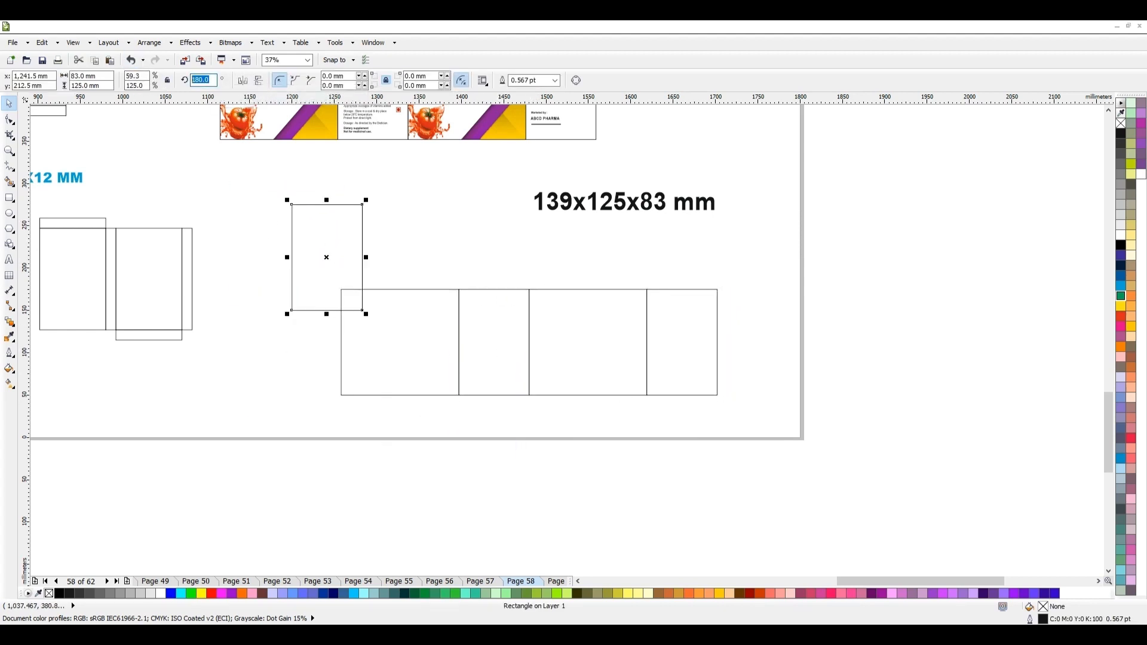
text(90)
key(Return)
drag(273, 299, 343, 290)
drag(450, 254, 461, 289)
- Place the 139x125x83 mm label beside the top flap, above the four-panel strip of the new layout
drag(566, 204, 508, 256)
key(z)
drag(280, 175, 824, 458)
key(space)
key(F4)
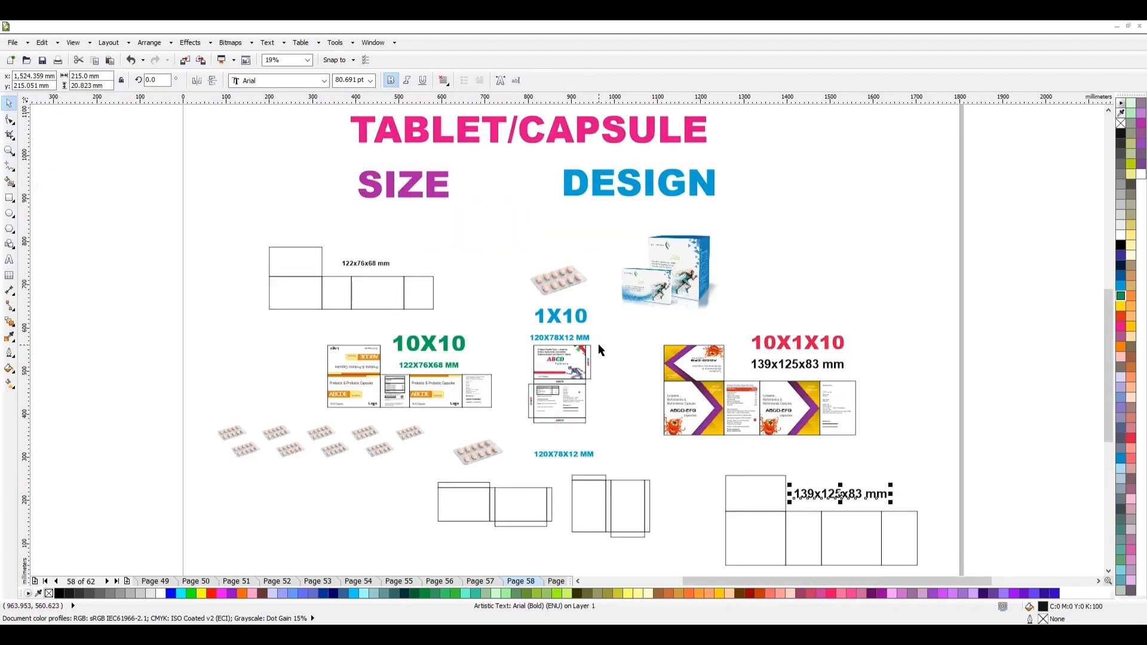
- Review all the carton layouts, then inspect the front artwork of the 10X10, 1X10 and 10X1X10 cartons up close
key(z)
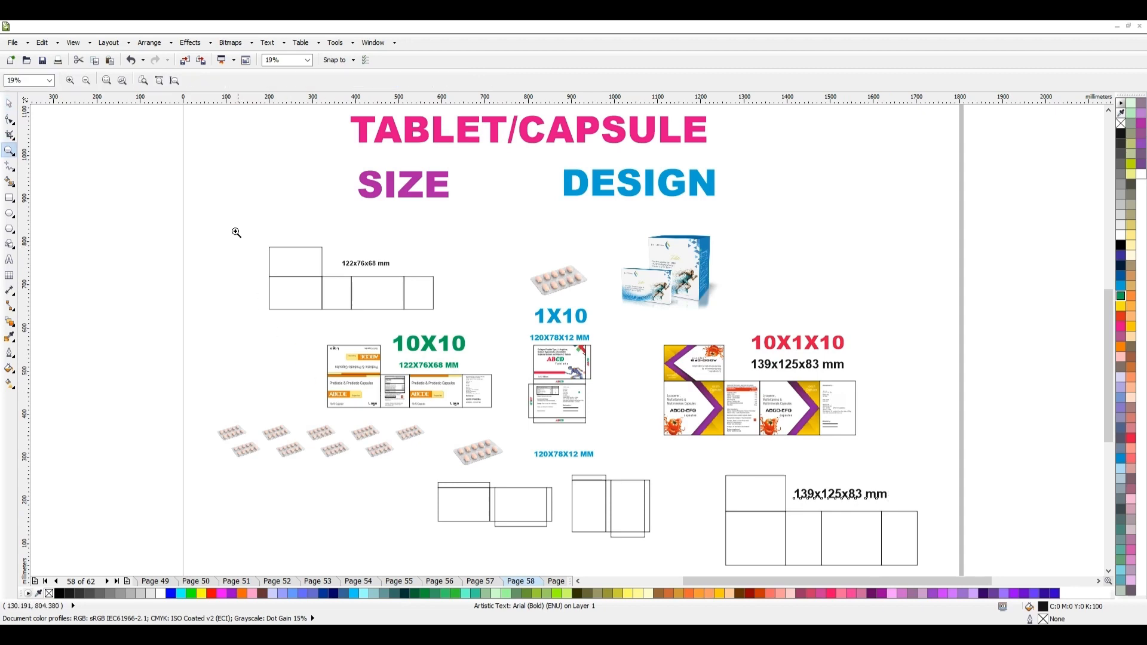
drag(242, 234, 975, 540)
key(space)
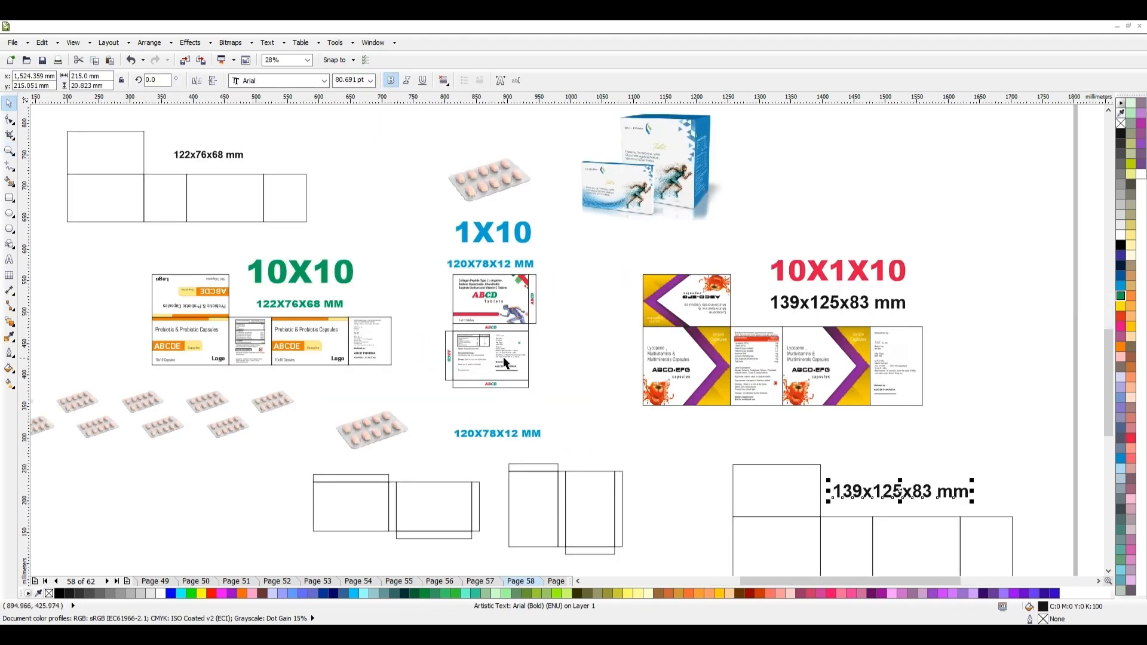
key(F4)
scroll(374, 358, up, 4)
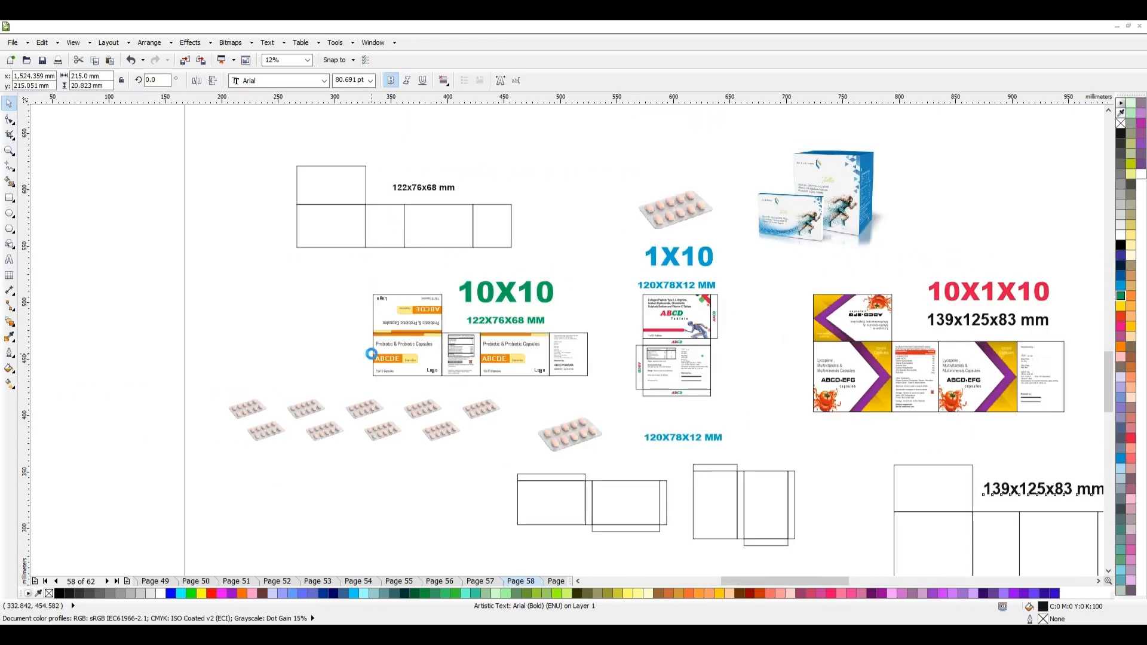
click(408, 350)
scroll(425, 345, up, 2)
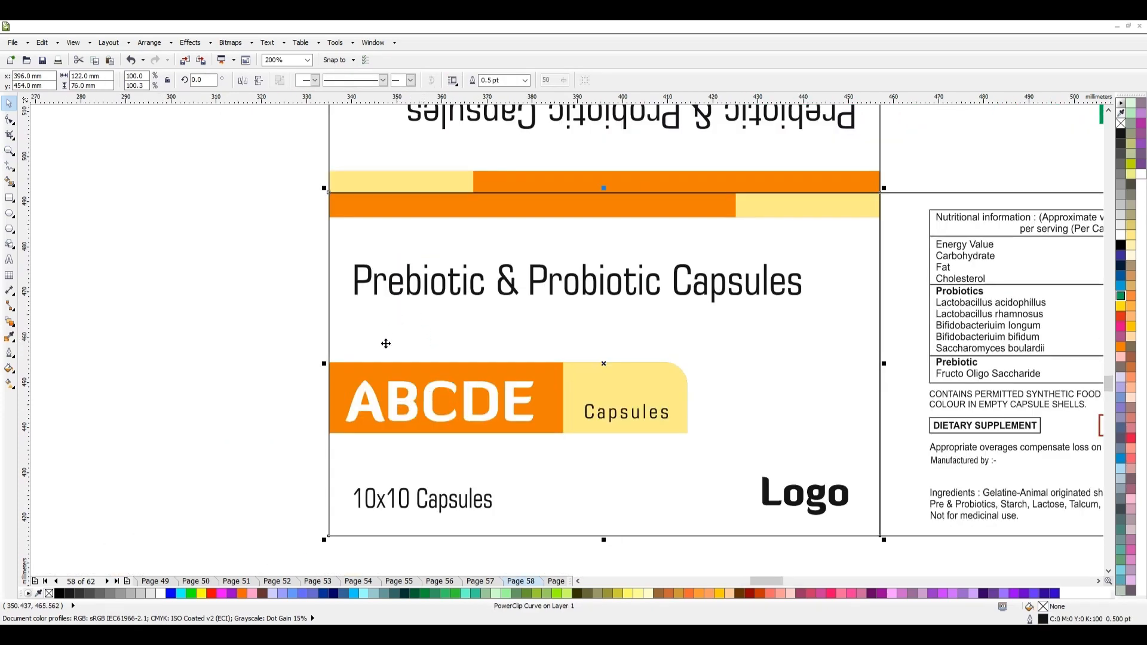
scroll(386, 343, down, 4)
scroll(997, 237, up, 4)
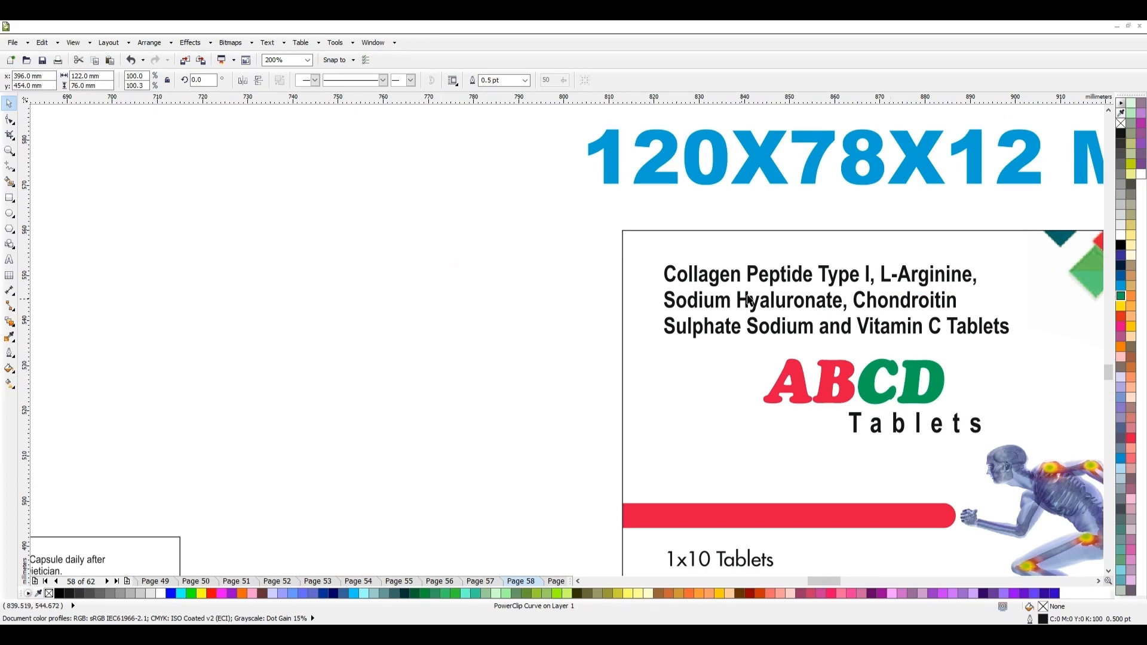
scroll(332, 292, down, 4)
scroll(860, 457, up, 4)
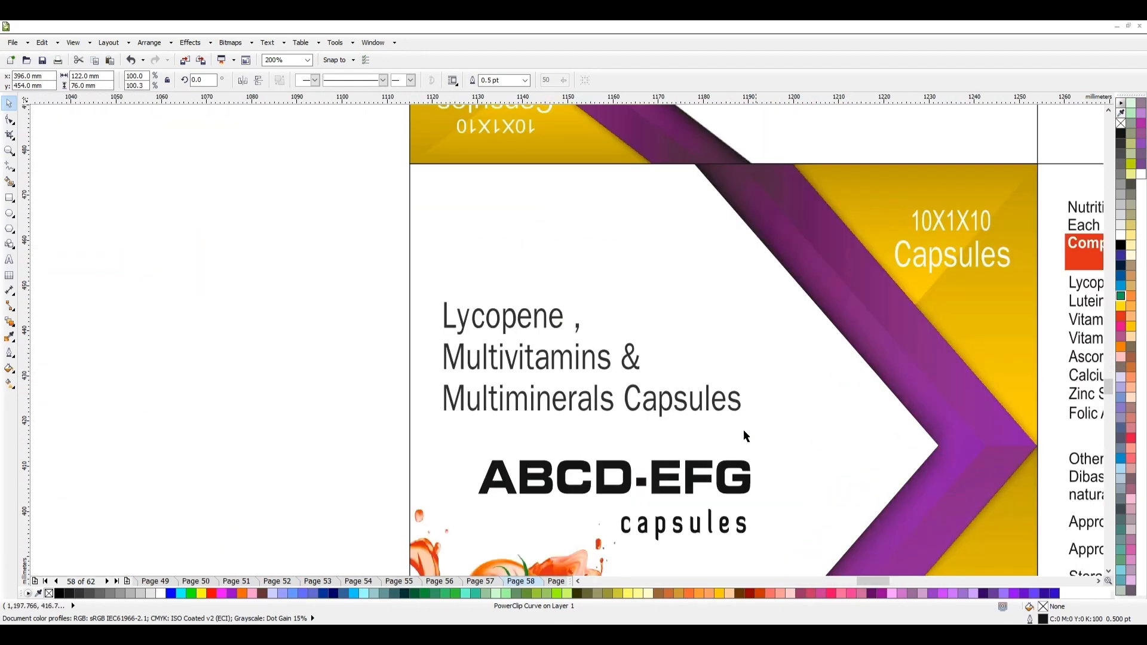
- Examine the front design and the nutritional information panel of the 10X1X10 carton artwork
scroll(497, 337, down, 2)
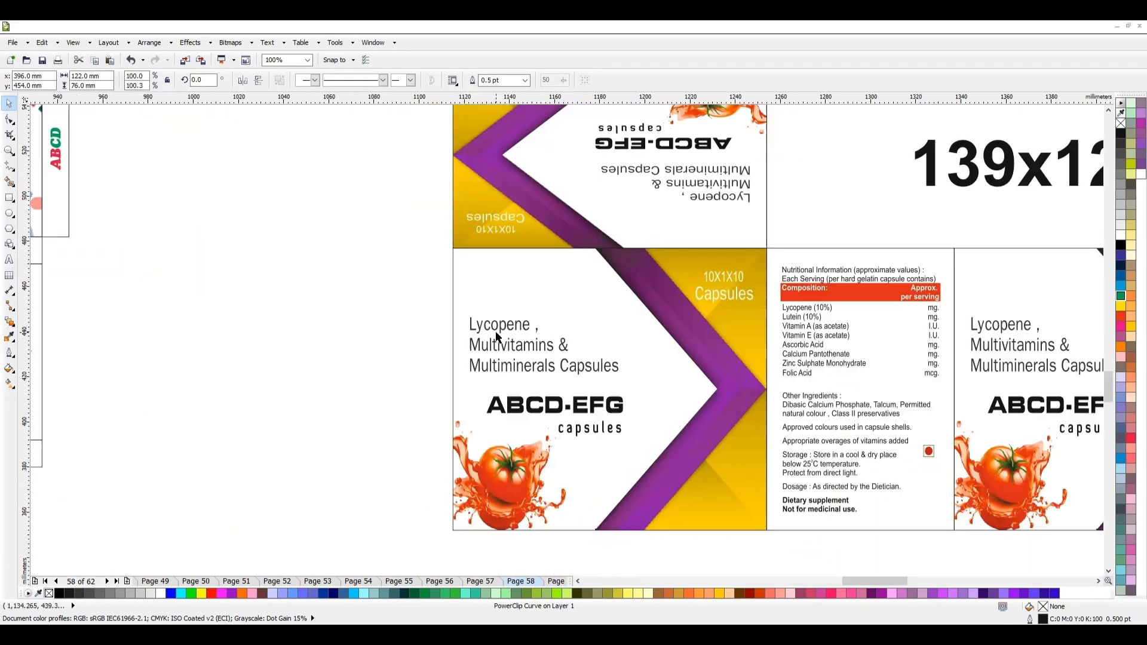
scroll(515, 342, down, 2)
scroll(548, 352, up, 1)
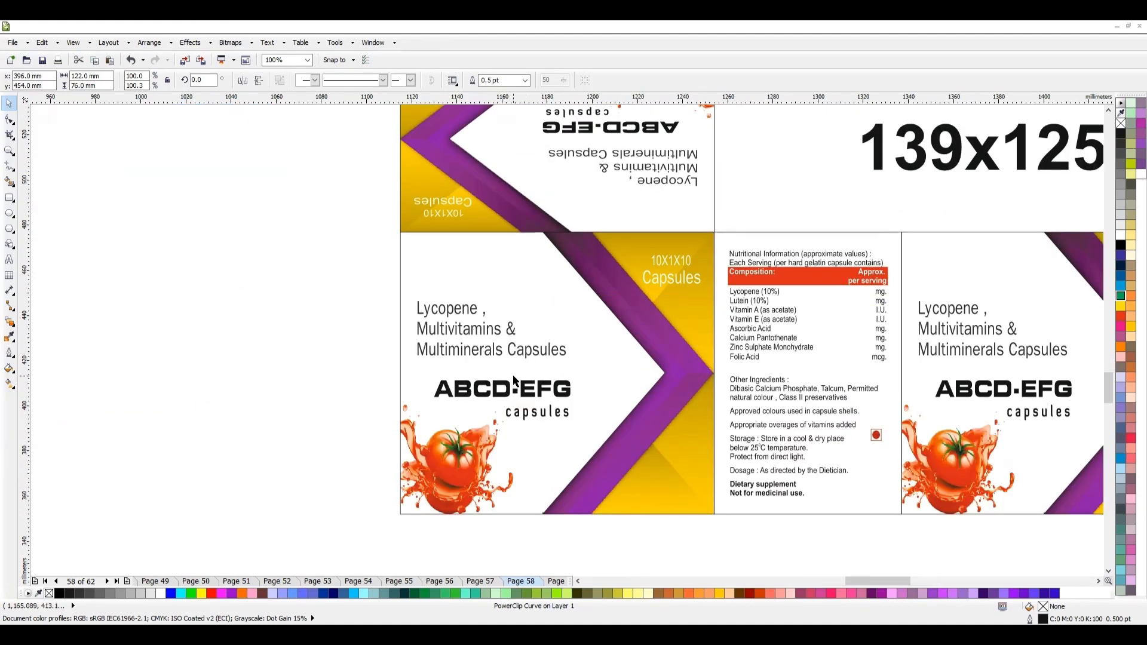
scroll(811, 318, up, 1)
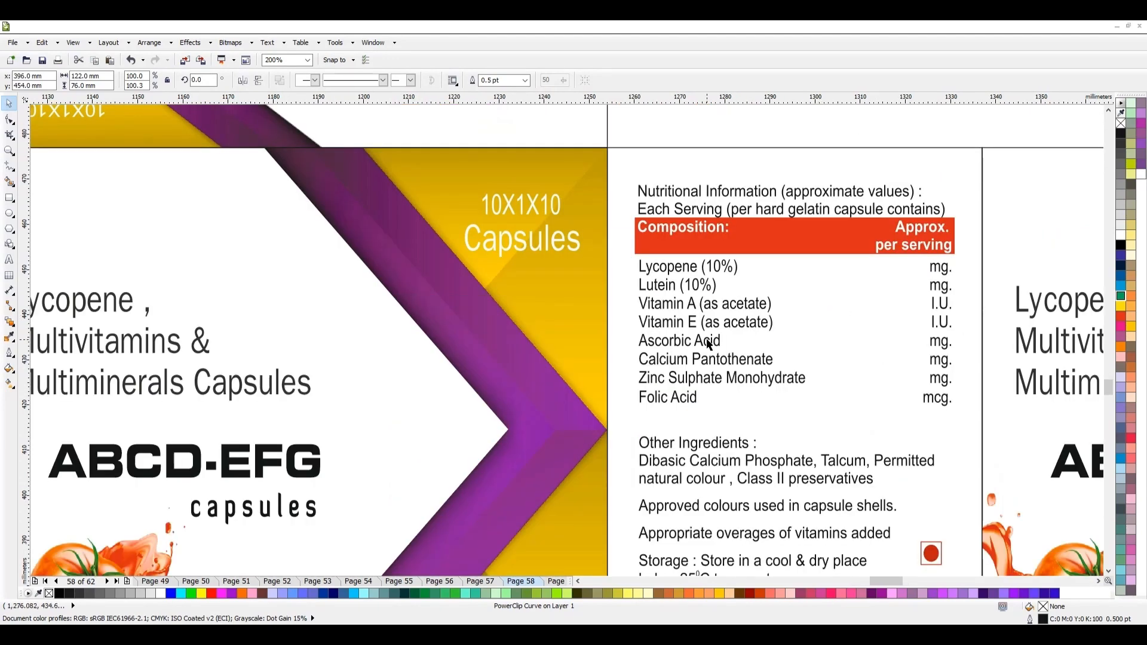
scroll(705, 342, down, 3)
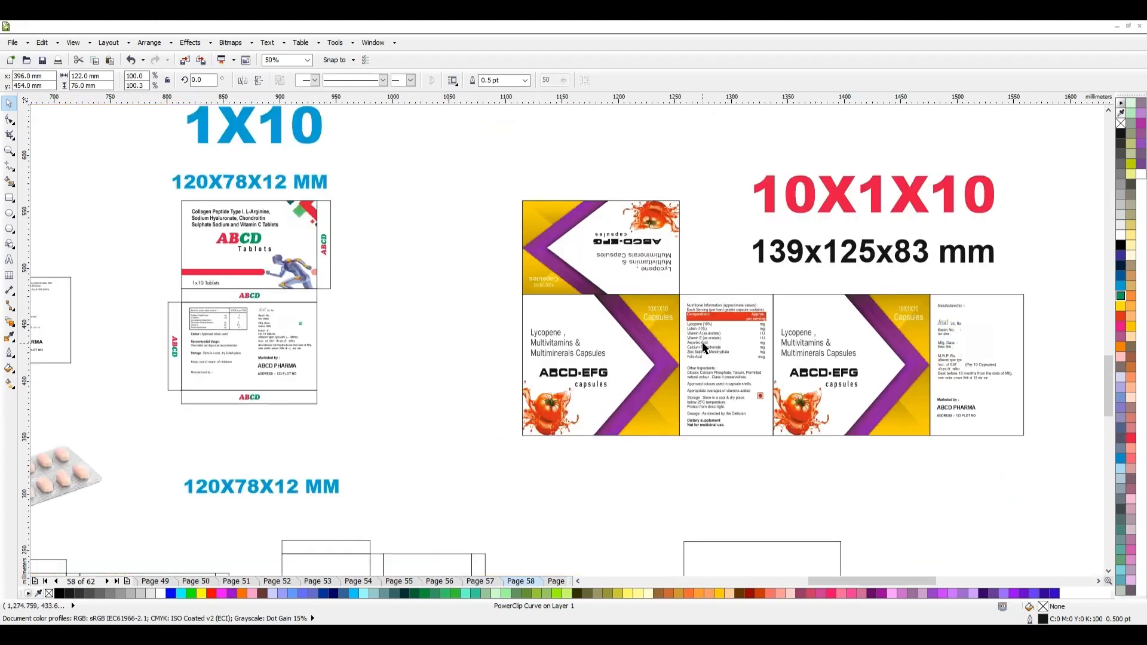
scroll(733, 393, up, 3)
scroll(626, 387, down, 3)
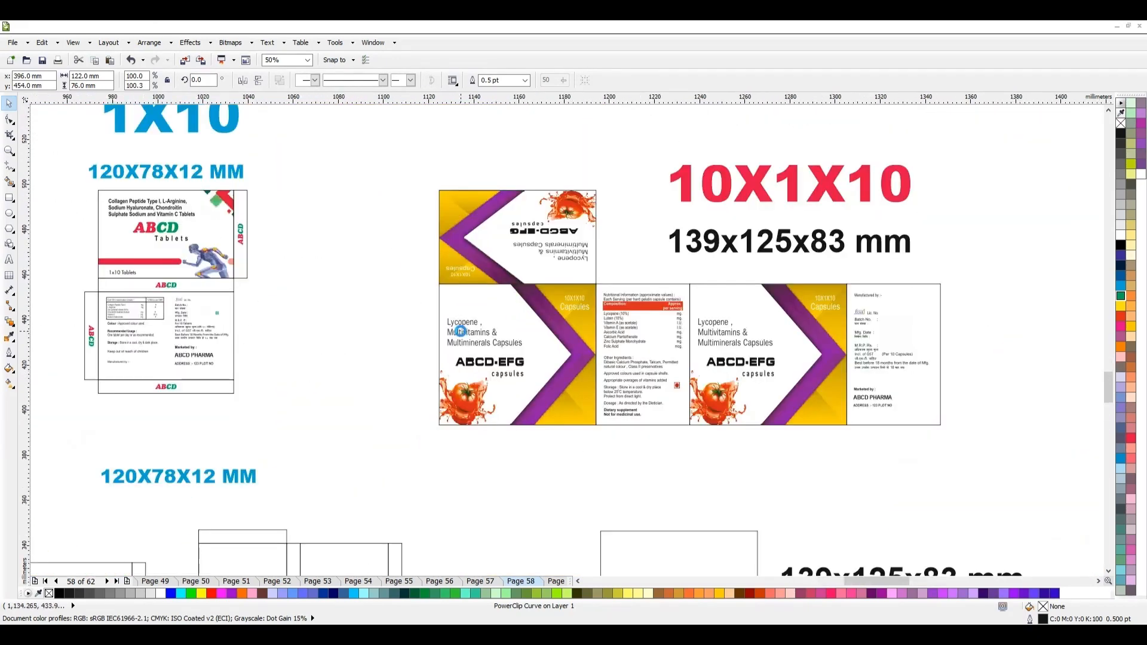
scroll(461, 332, up, 2)
- Place a copy of the 10X10 carton's front panel in the empty area below the blister packs
scroll(530, 336, down, 4)
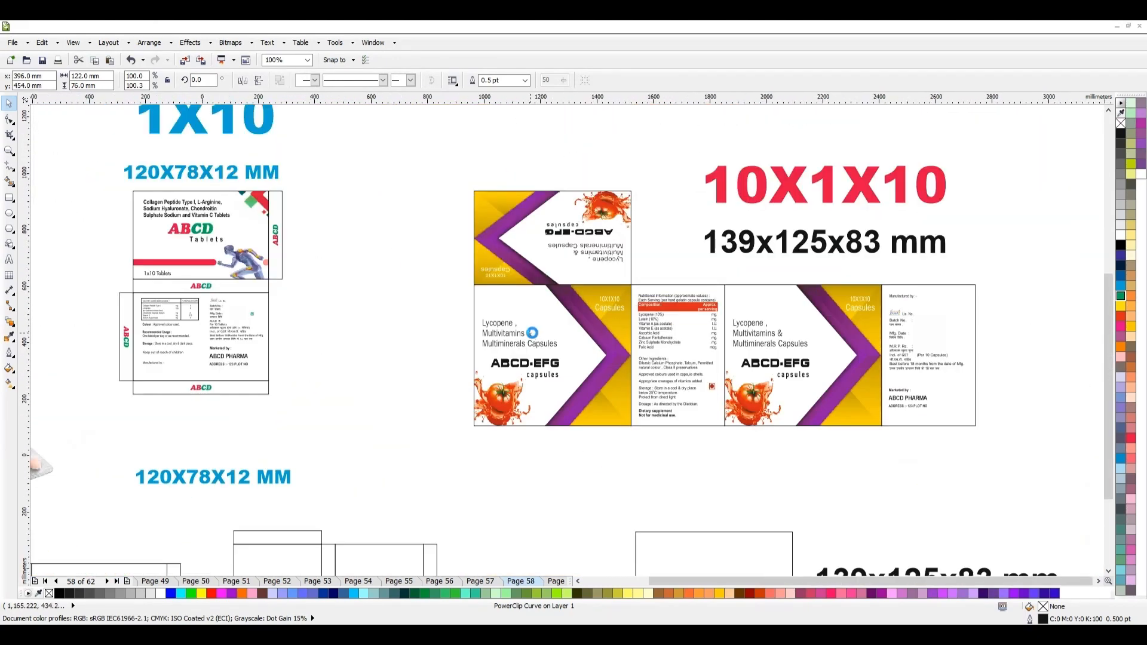
drag(316, 443, 315, 443)
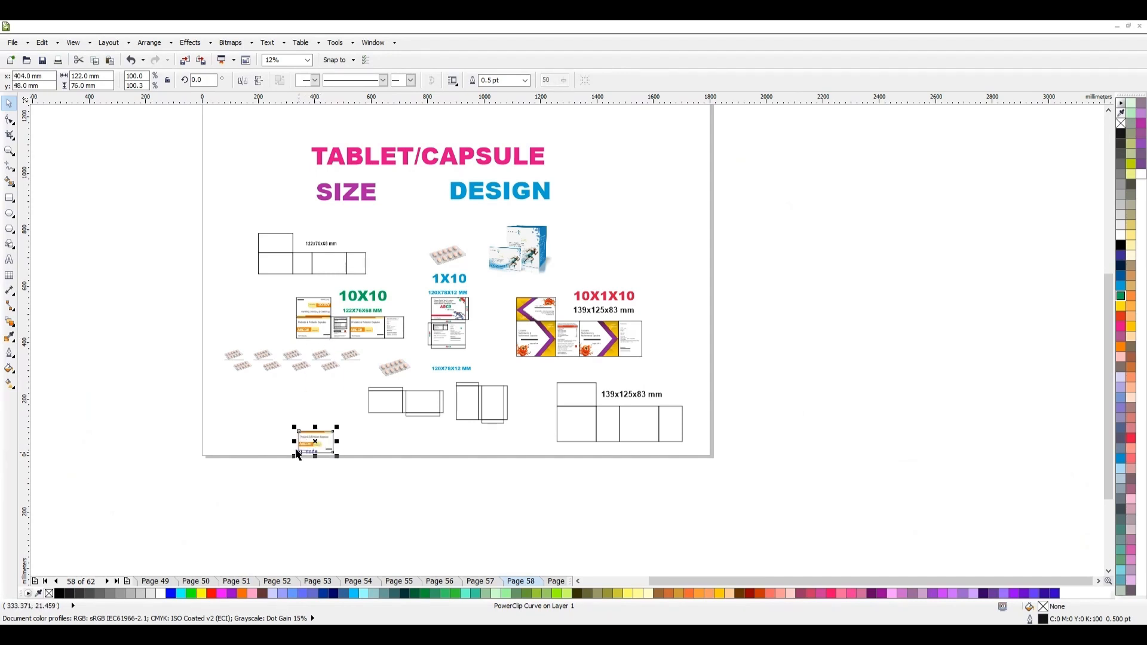
scroll(315, 443, up, 5)
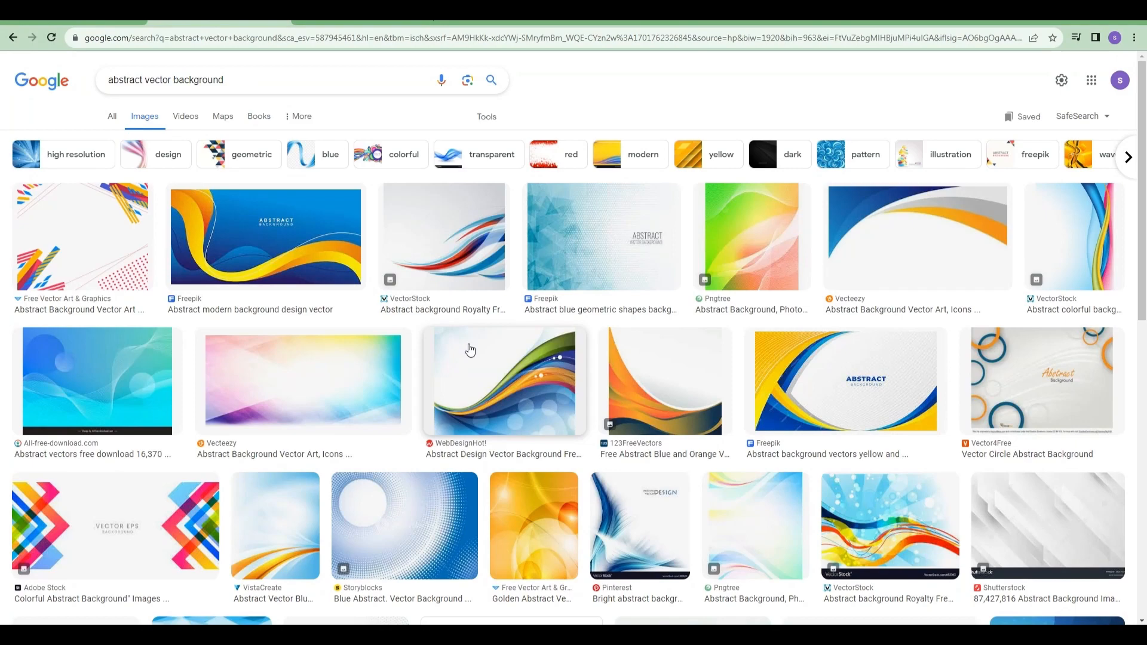
- In the browser's abstract vector background image results, open the colorful geometric Vexels picture and copy the image
scroll(470, 350, down, 6)
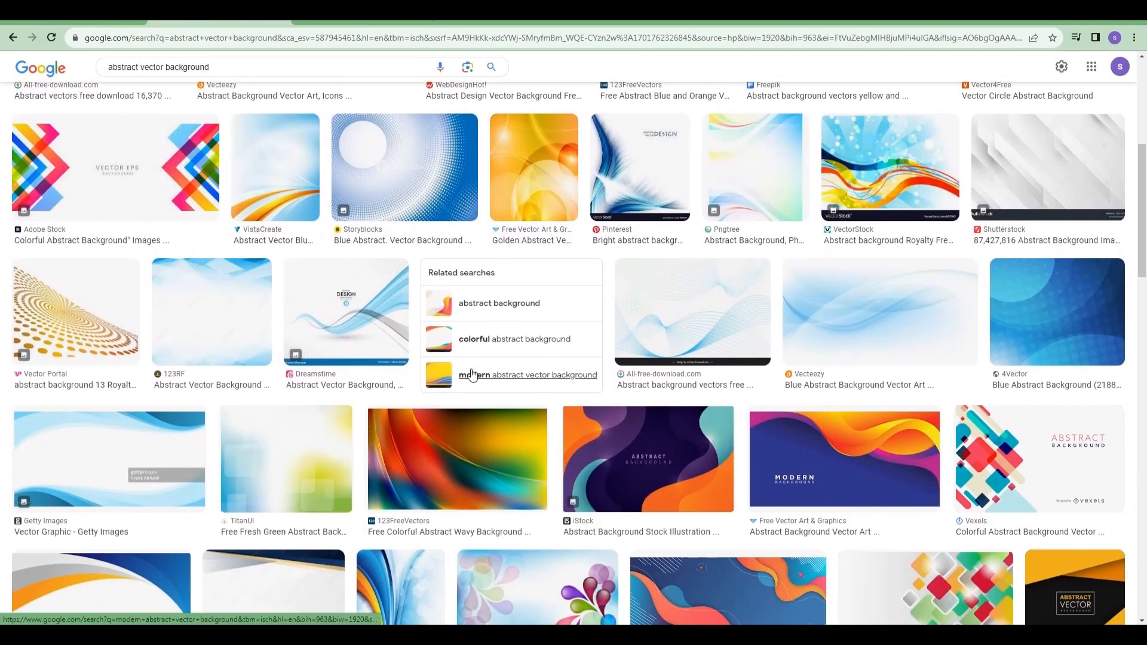
click(970, 458)
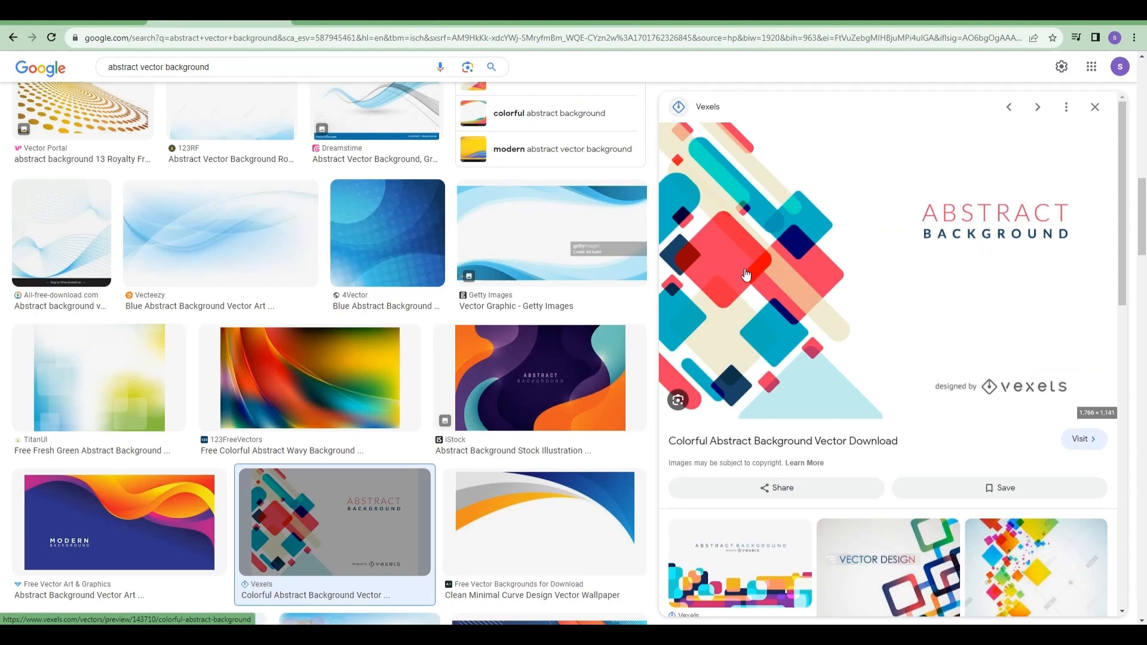
right_click(735, 335)
click(771, 492)
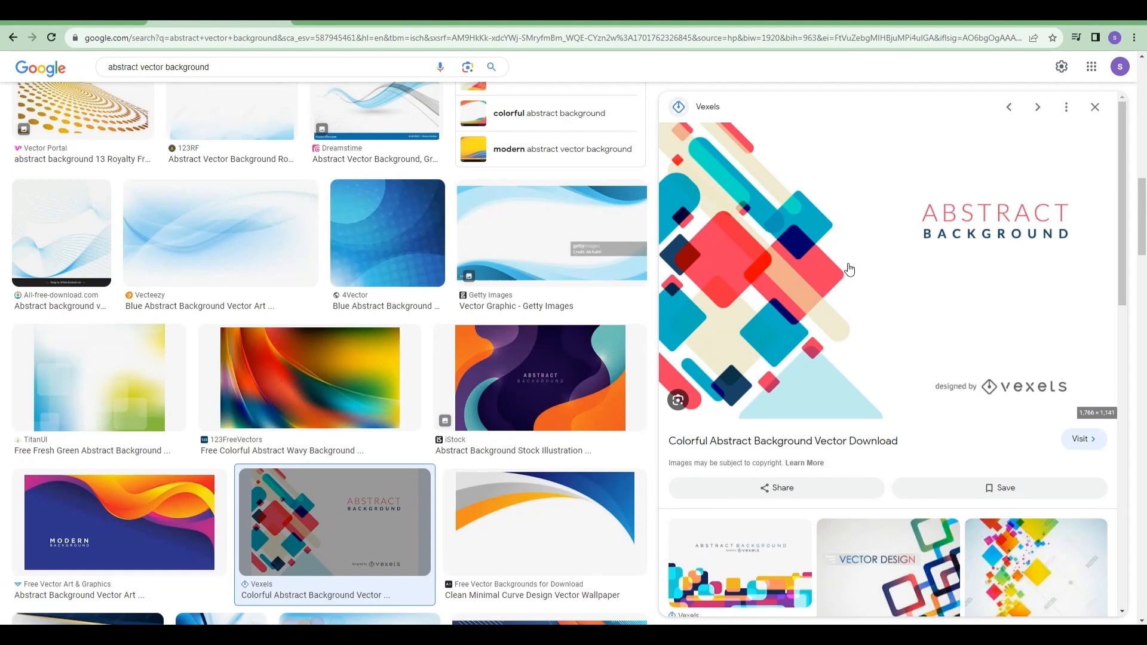
- Switch to remove.bg, paste the copied image to strip its background, and download the 622 × 401 px result
click(360, 22)
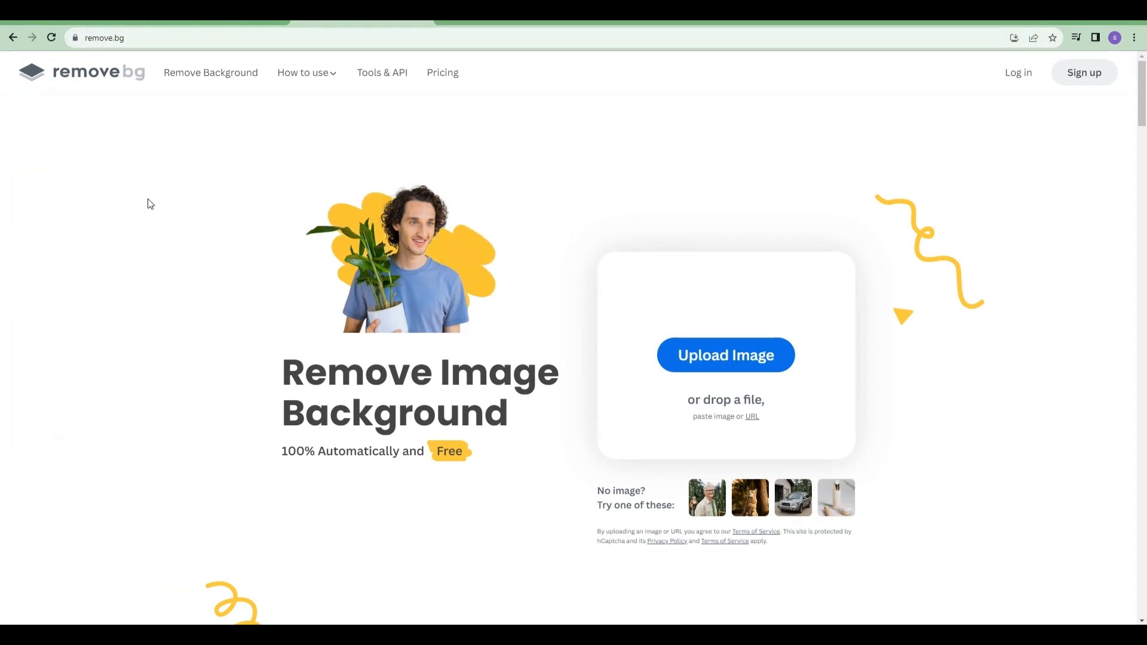
key(ctrl+v)
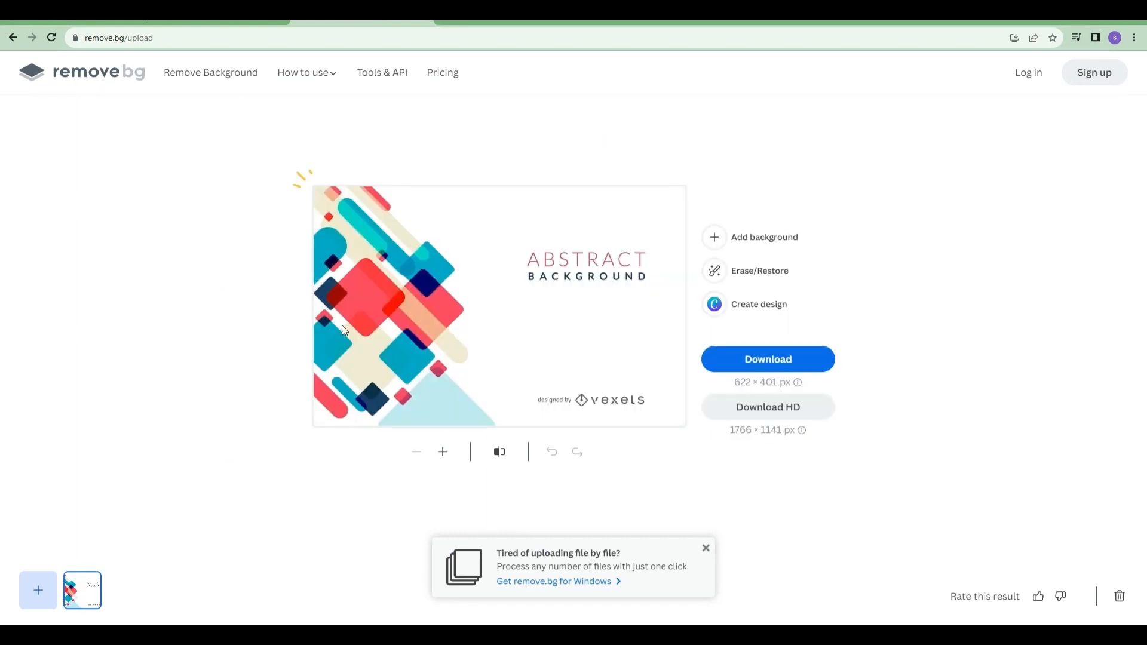
click(768, 359)
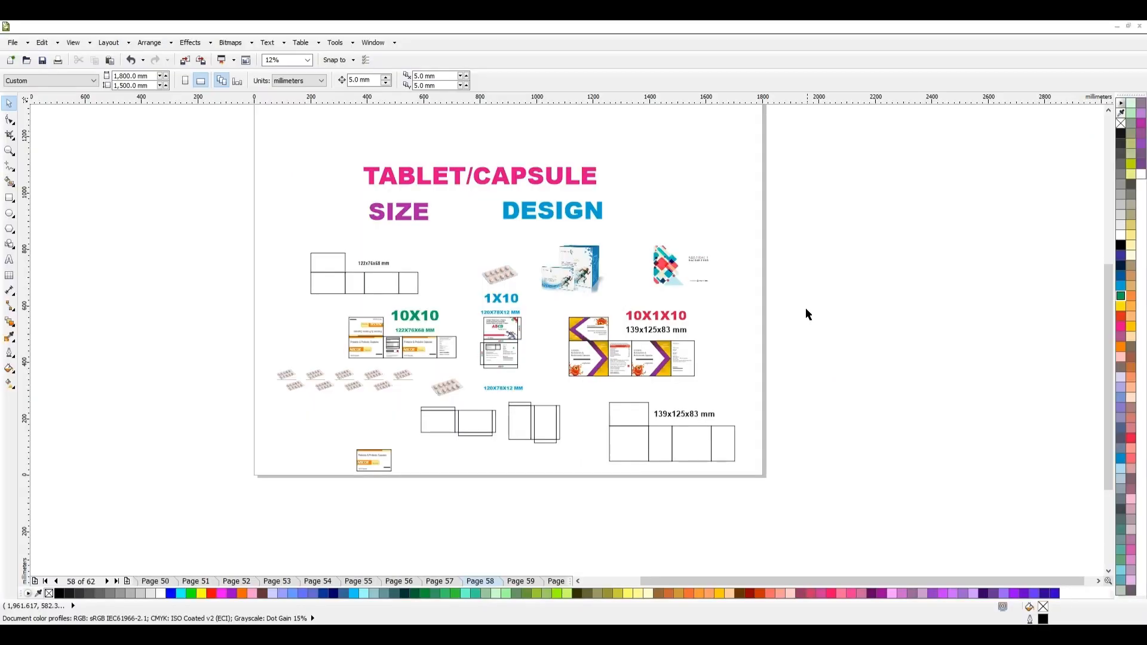
- Back in CorelDRAW, move the abstract background bitmap from above the 10X1X10 heading to the copied front panel
scroll(716, 265, up, 4)
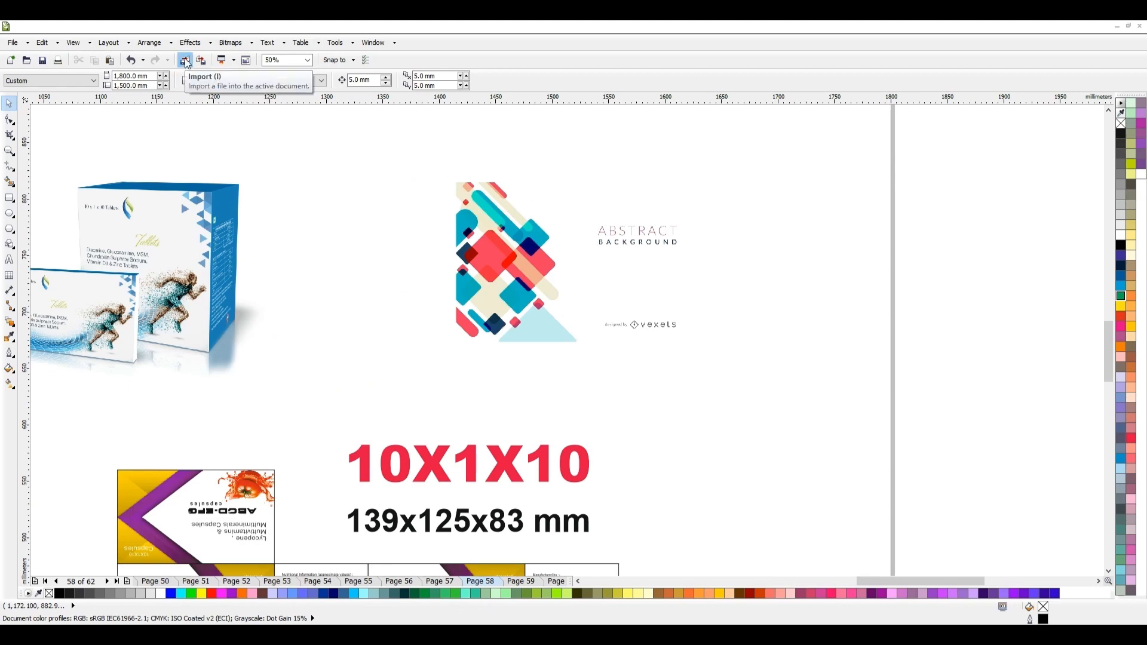
scroll(578, 295, down, 4)
drag(561, 293, 213, 499)
scroll(214, 499, up, 4)
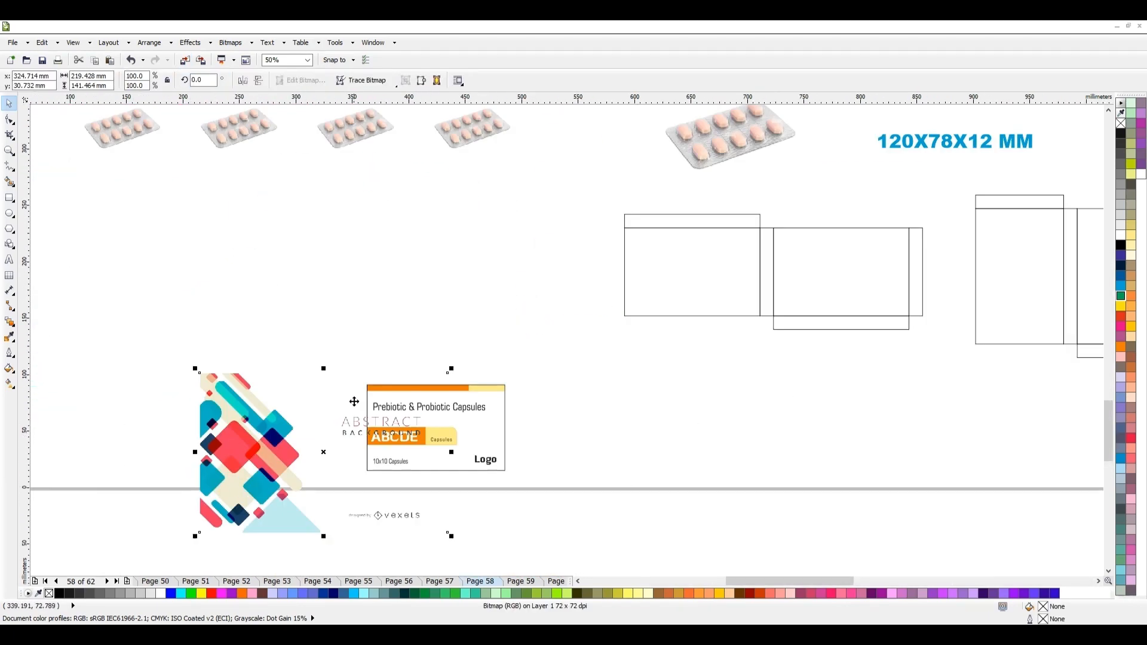
- Crop the bitmap's text area away with the Shape tool, keeping the geometric pattern, and scale it to 50%
key(F10)
scroll(381, 316, down, 1)
drag(449, 360, 265, 442)
key(space)
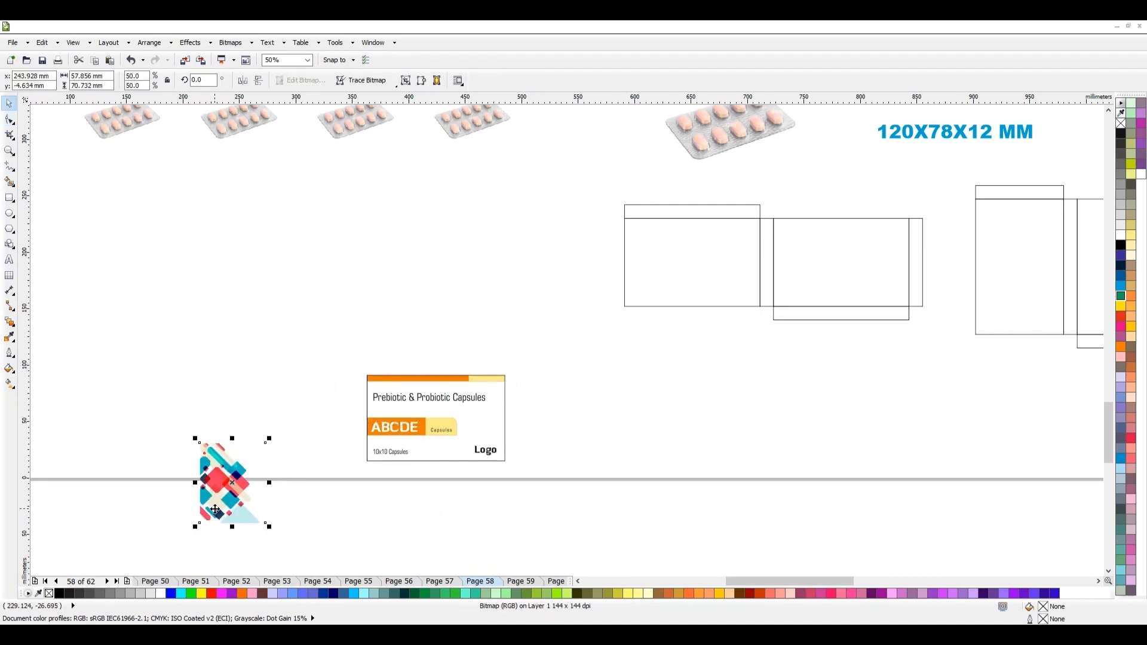
- Move the cropped geometric pattern up, just left of the copied front panel, and select that panel
drag(215, 509, 281, 444)
scroll(422, 476, up, 2)
click(350, 345)
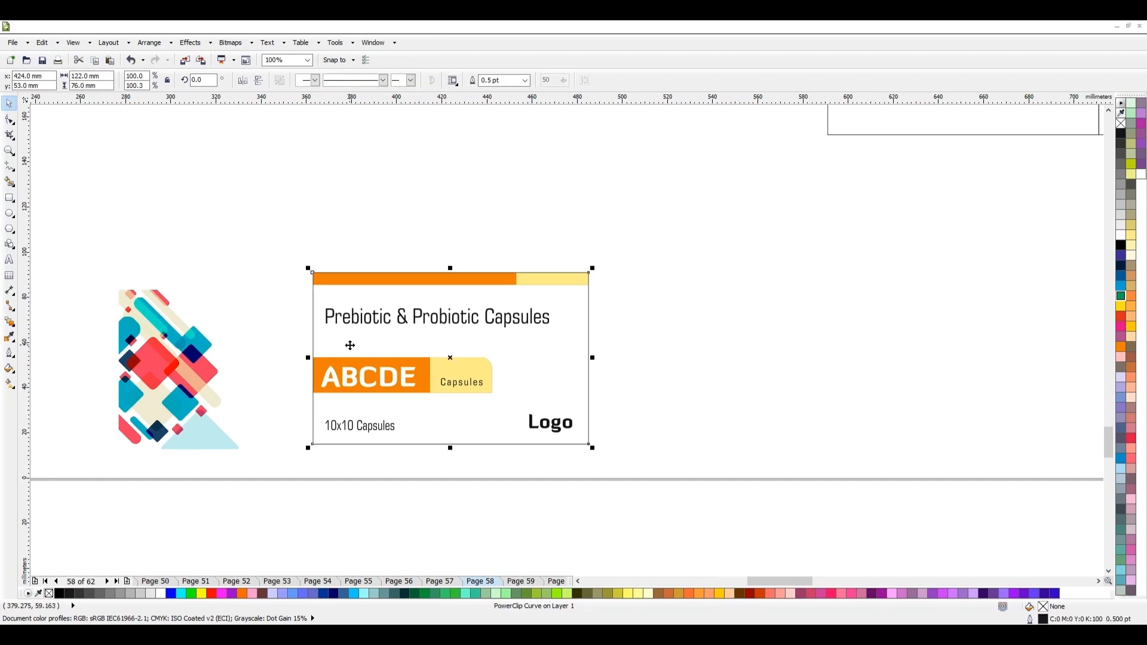
- Transfer the cropped geometric pattern into the copied front panel's PowerClip and open its contents for editing
ctrl+click(350, 346)
key(ctrl+a)
ctrl+click(161, 235)
click(169, 411)
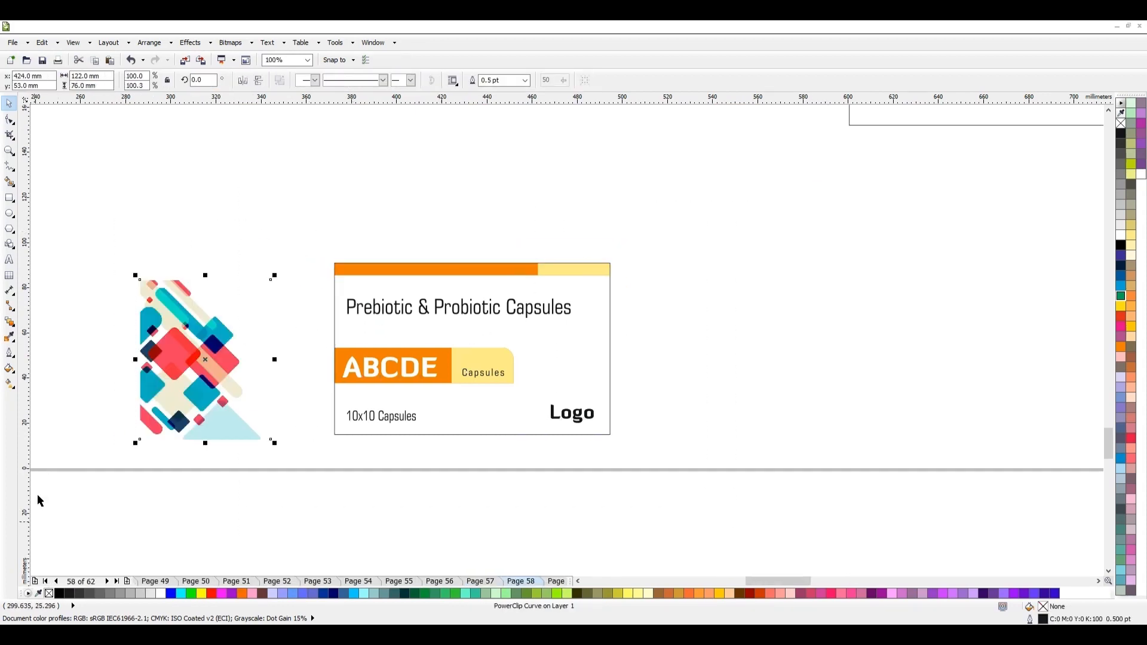
click(295, 292)
click(366, 324)
ctrl+click(367, 325)
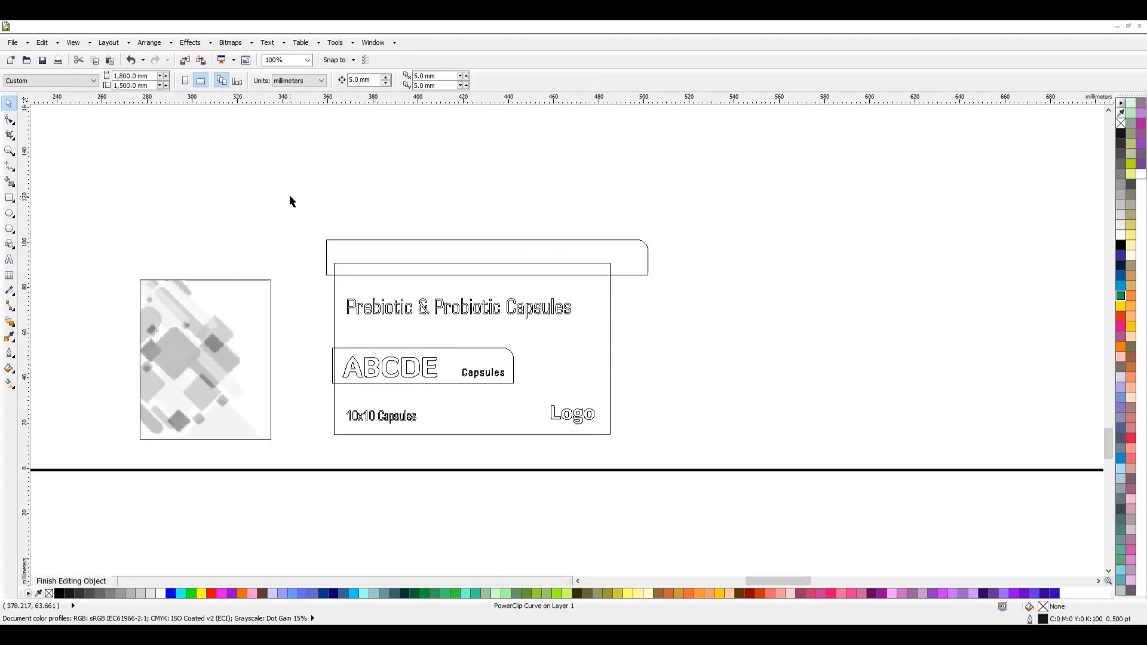
- Move the panel's existing artwork clear to the right of the frame and fit the geometric pattern over the panel's left edge
drag(290, 197, 846, 540)
drag(626, 271, 1085, 272)
drag(157, 372, 332, 350)
drag(452, 423, 377, 445)
ctrl+click(421, 478)
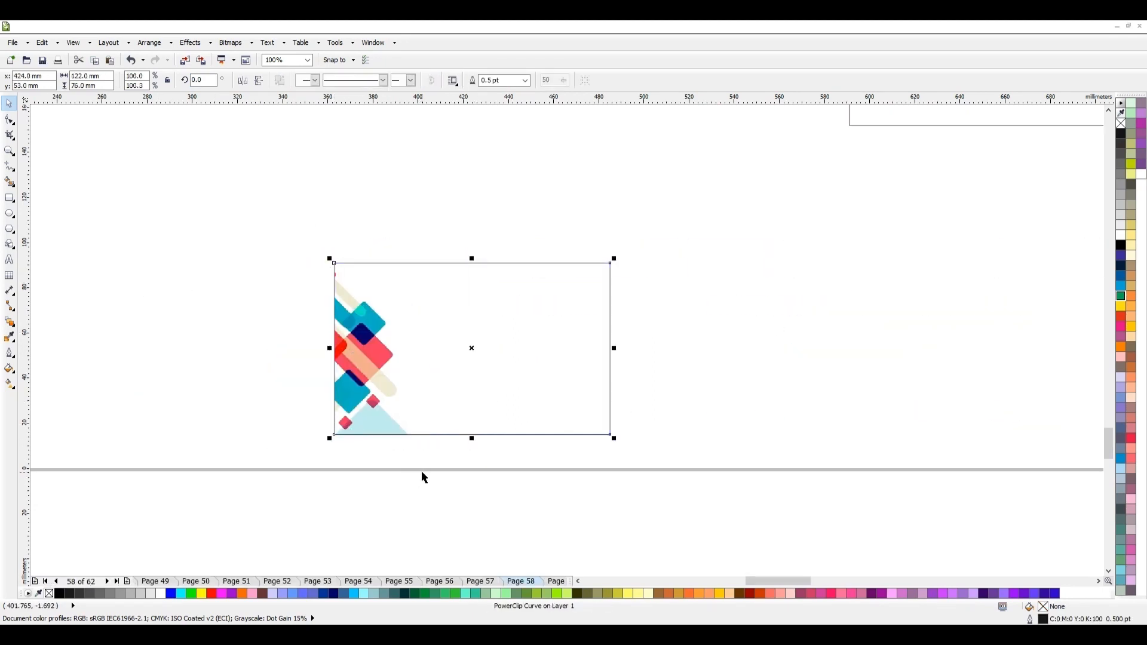
- Reopen the PowerClip and place the Prebiotic & Probiotic Capsules title at the panel's upper right, with the ABCDE Capsules block beneath it
ctrl+click(403, 328)
drag(776, 288, 1104, 335)
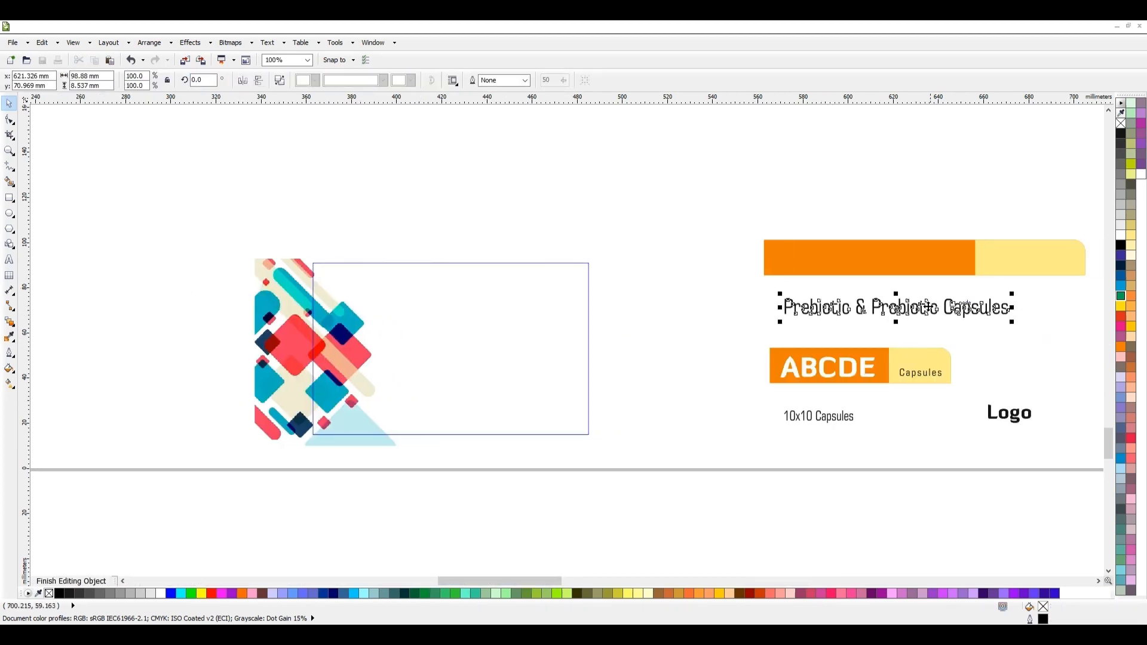
drag(923, 307, 491, 290)
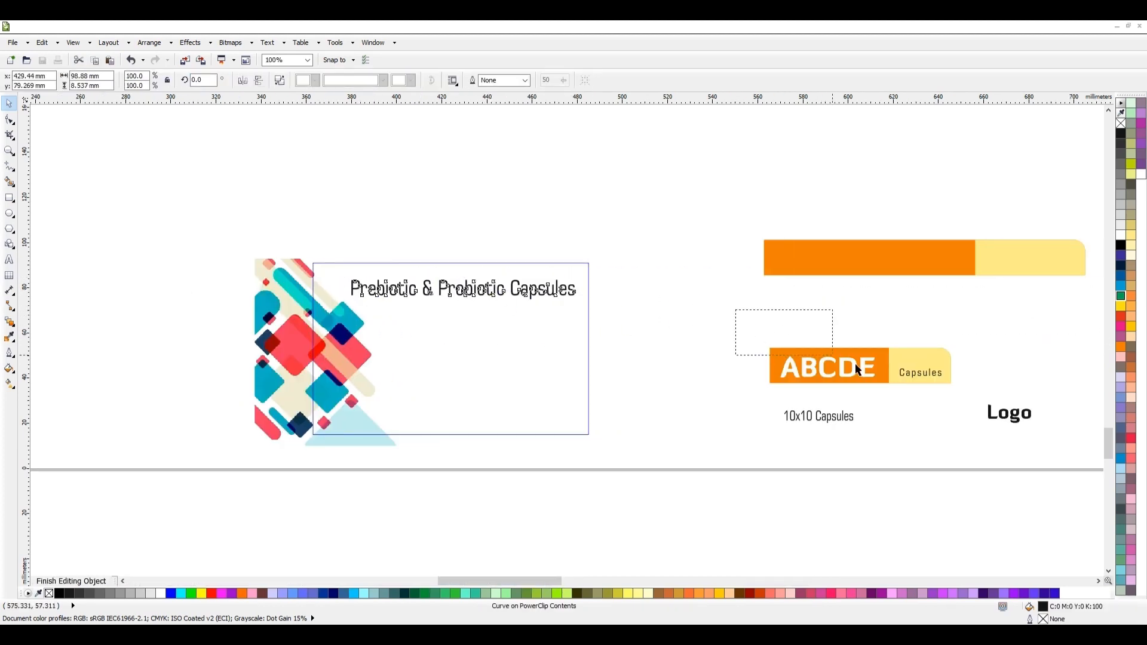
drag(857, 369, 485, 354)
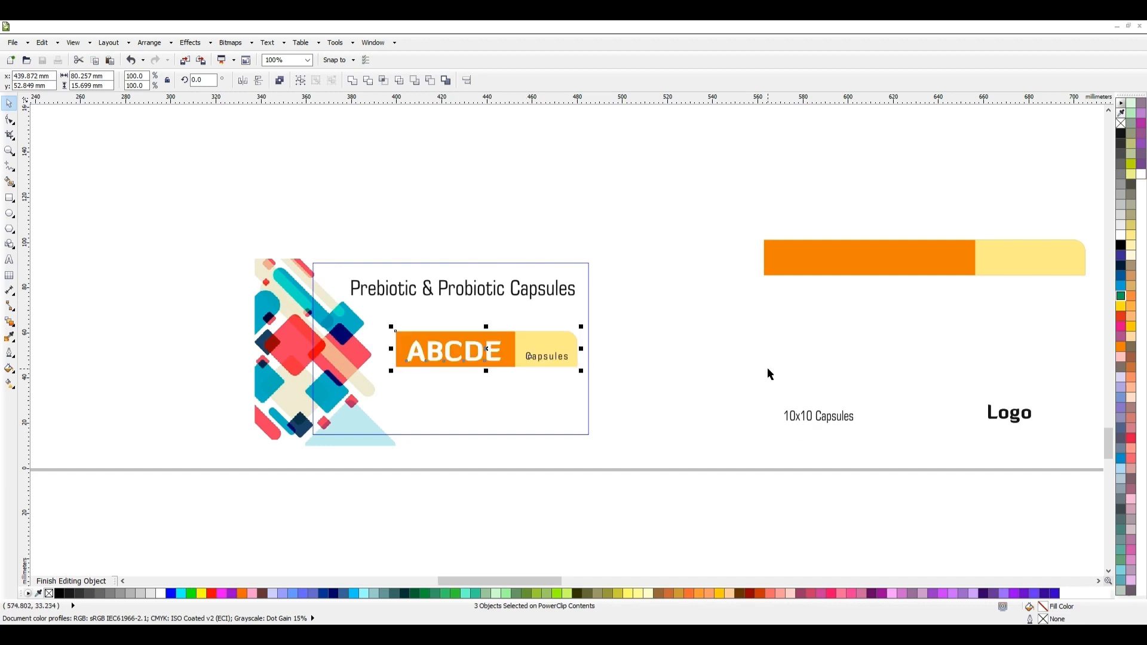
- Place the 10x10 Capsules text at the panel's lower right and the Logo text at its lower left, beside the pattern
drag(767, 368, 885, 449)
drag(827, 412, 473, 395)
drag(745, 407, 953, 475)
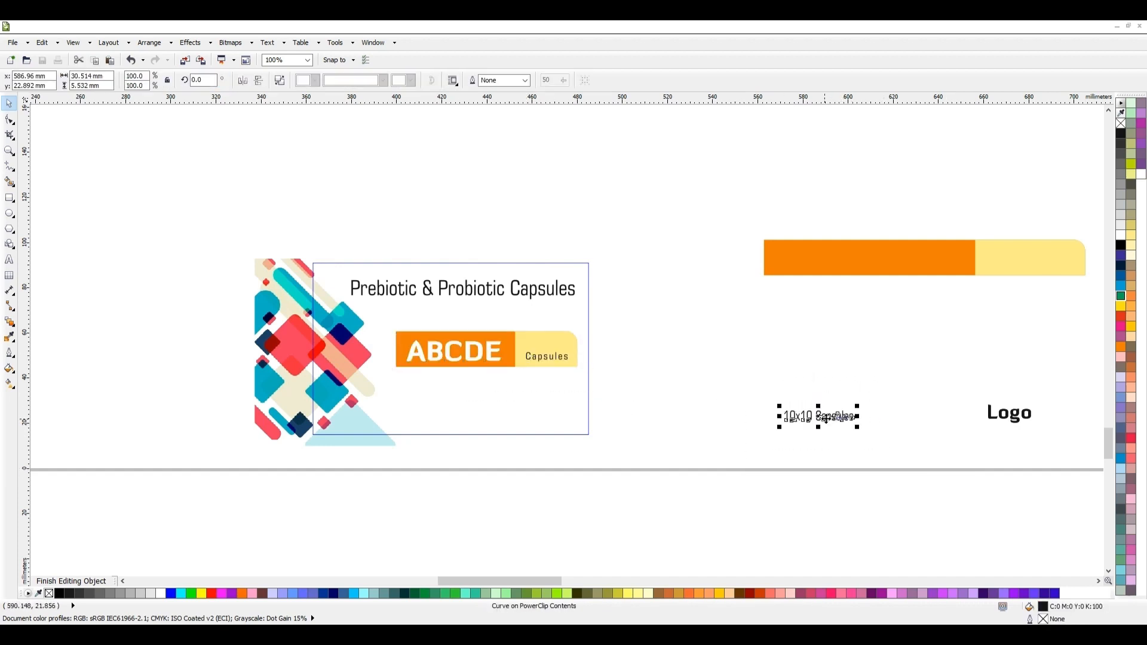
drag(826, 418, 505, 418)
drag(1005, 412, 408, 416)
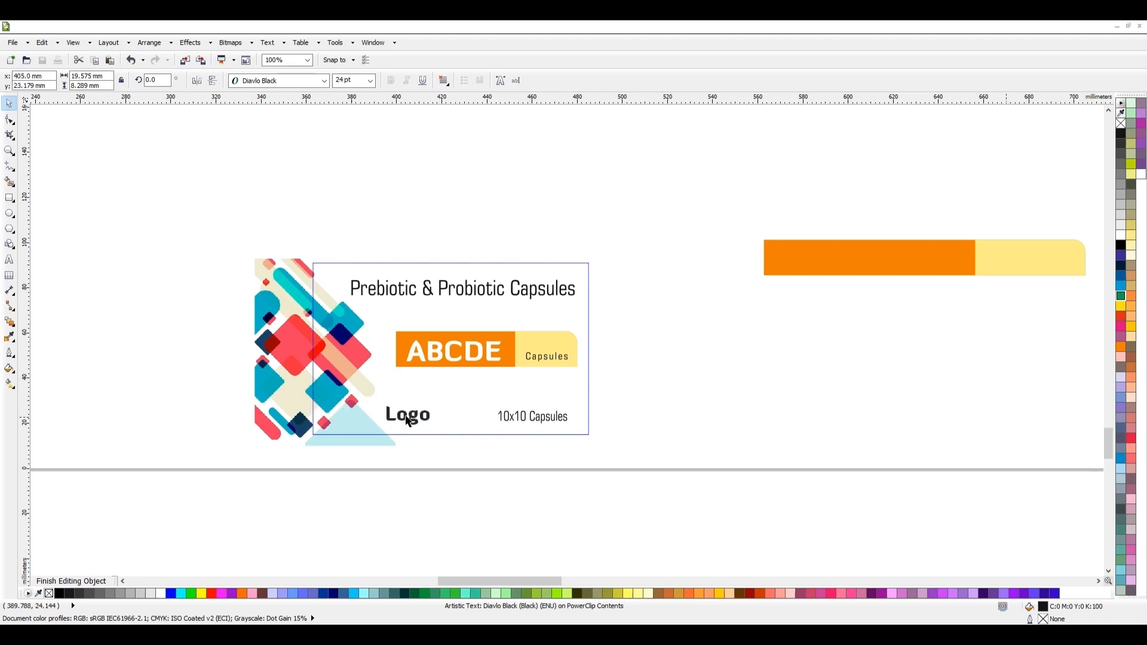
- Delete the leftover orange and yellow header bar outside the panel
click(423, 462)
drag(704, 192, 1105, 334)
key(Delete)
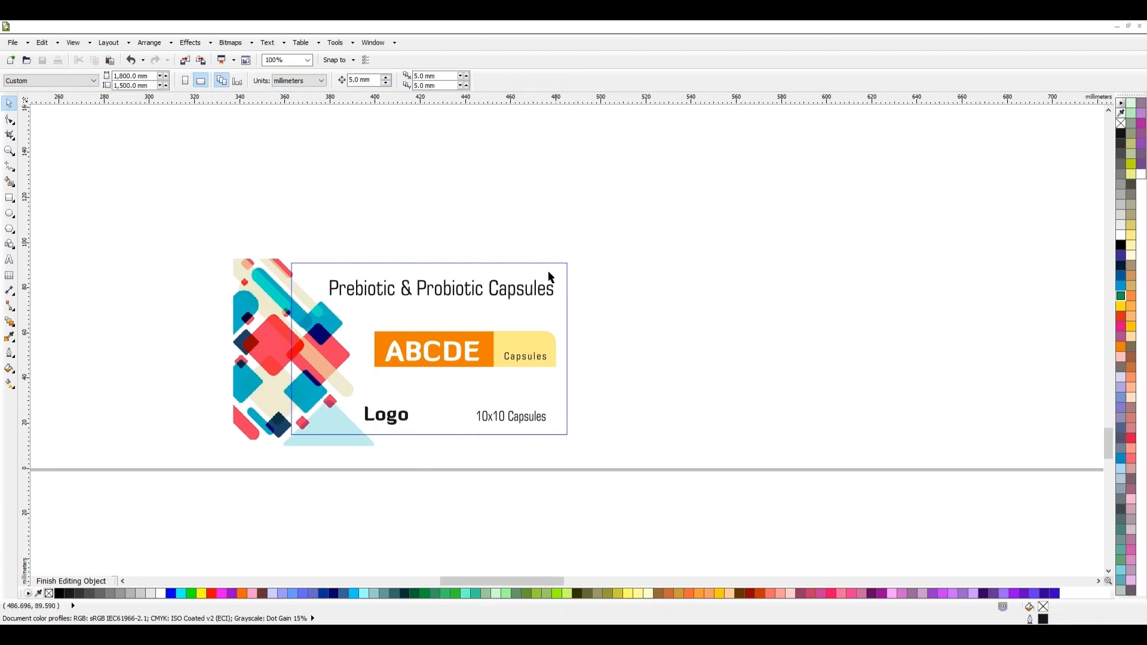
- Recolour the orange background behind ABCDE with the coral red sampled from the geometric pattern
click(505, 346)
scroll(360, 351, up, 1)
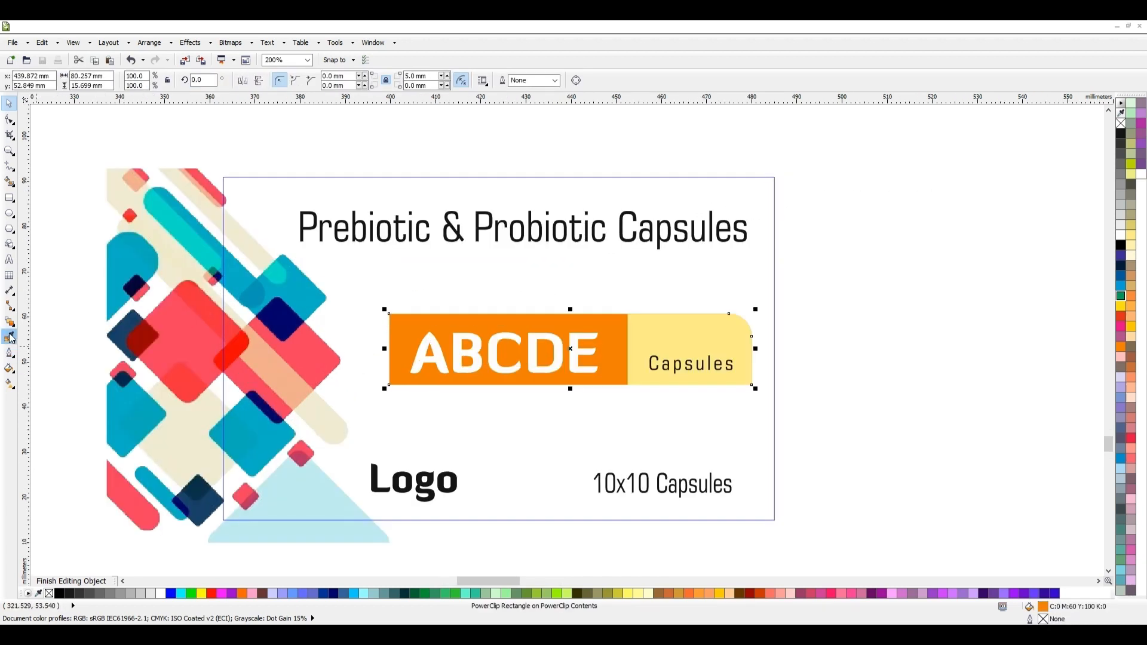
click(10, 336)
click(325, 360)
click(441, 324)
key(space)
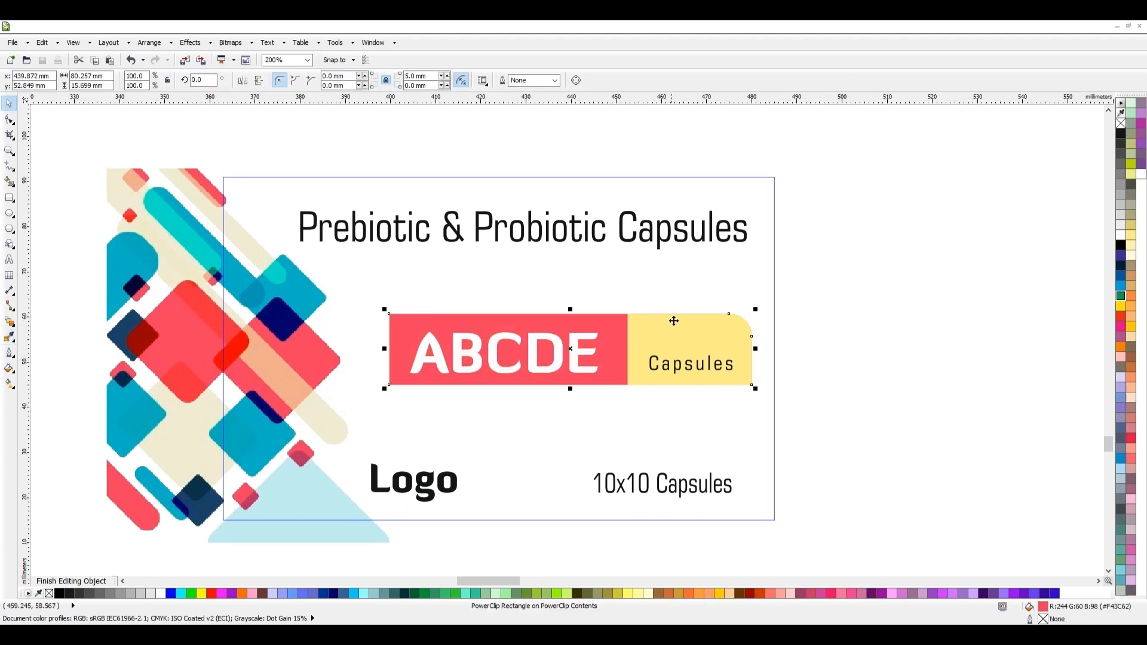
- Fill the yellow rectangle behind the word Capsules with pale green and finish editing the nested and panel PowerClips
double_click(669, 327)
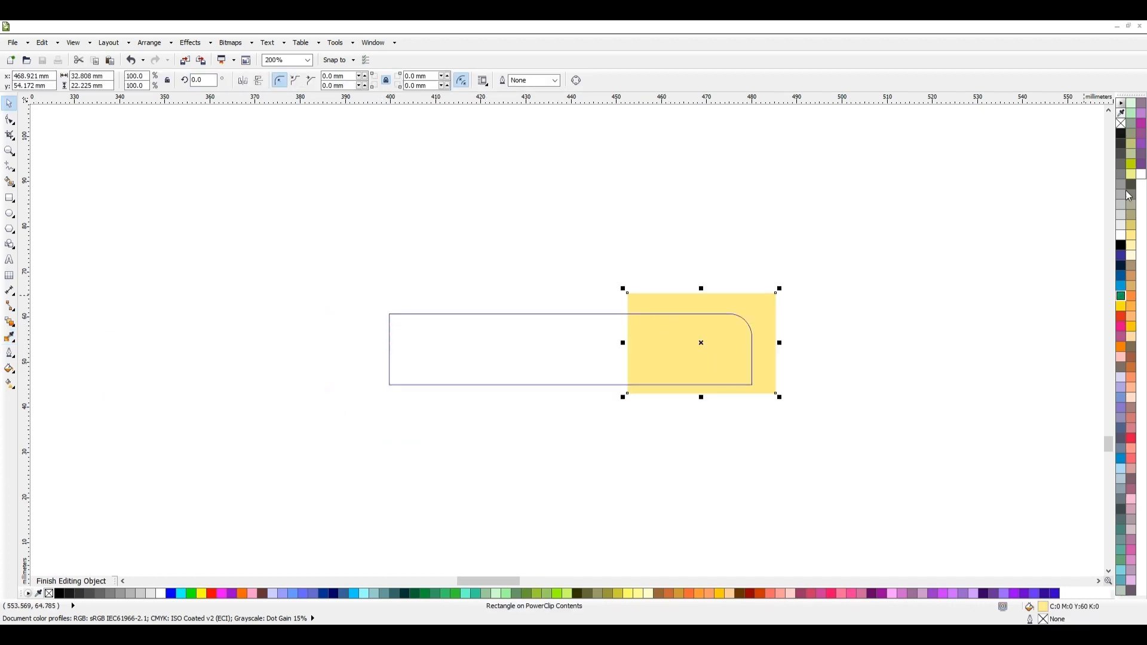
click(1130, 103)
ctrl+click(958, 239)
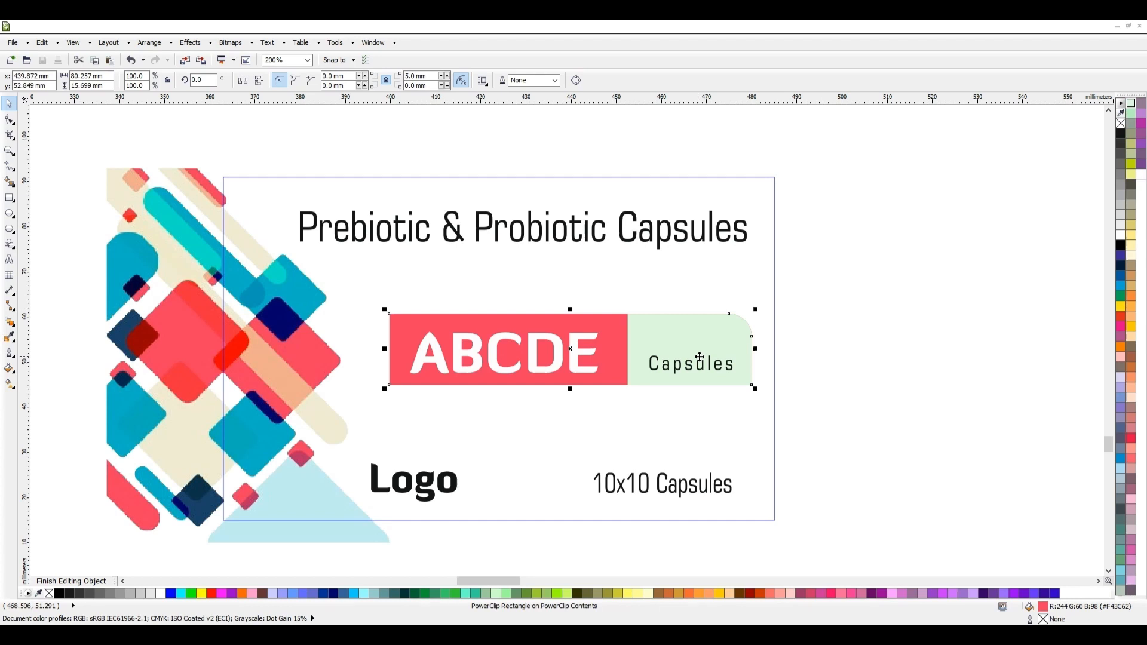
scroll(545, 329, down, 1)
ctrl+click(795, 325)
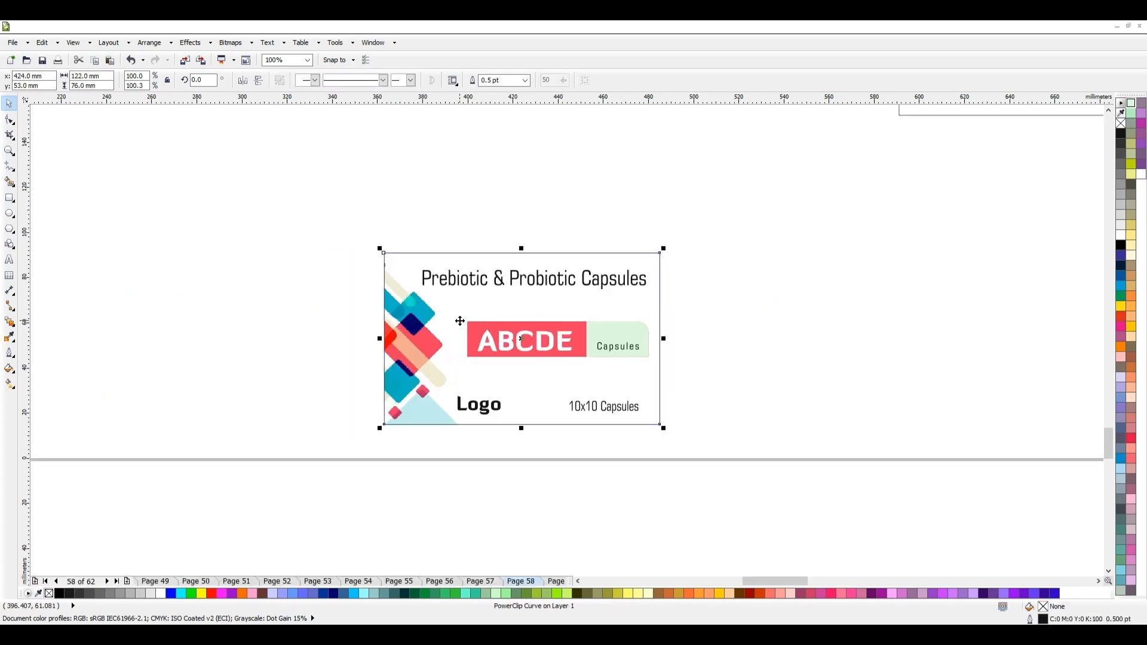
- Inspect the redesigned 10x10 front panel up close, including its lower texts
key(shift+F2)
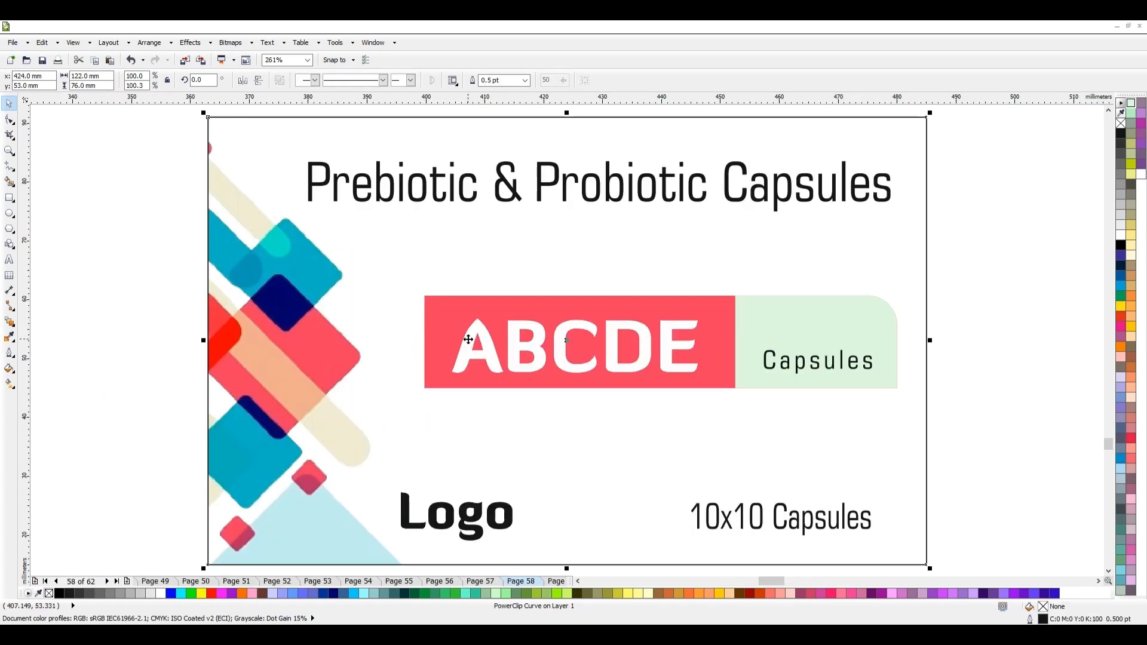
scroll(470, 358, down, 1)
scroll(614, 455, up, 1)
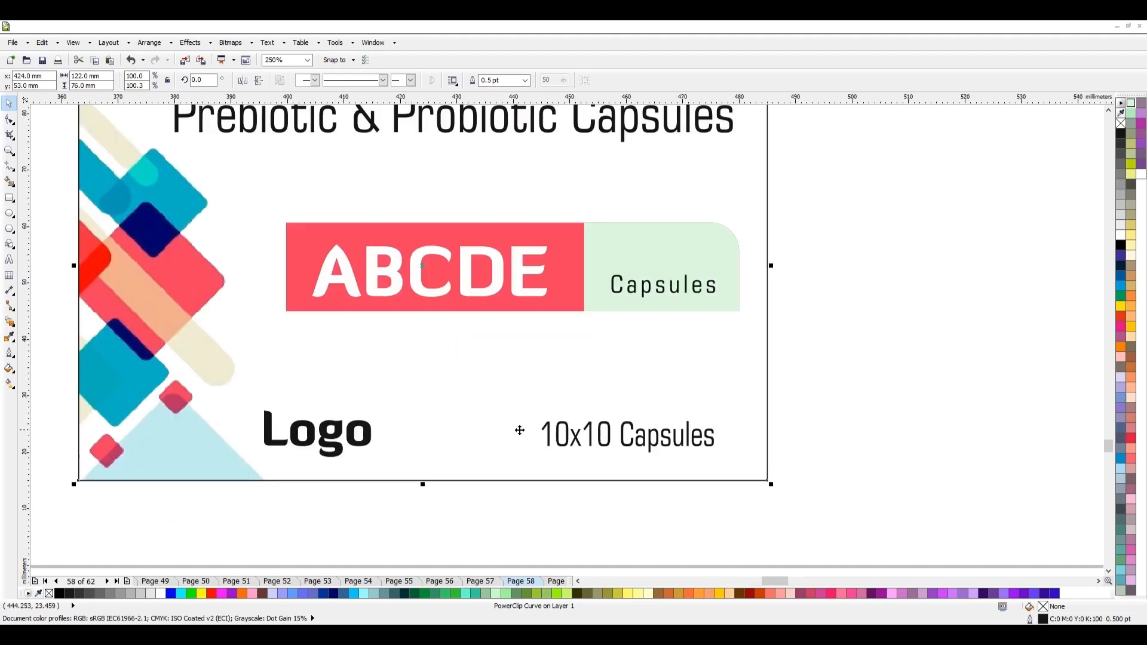
scroll(520, 430, down, 1)
ctrl+click(547, 437)
scroll(545, 438, down, 1)
ctrl+click(540, 463)
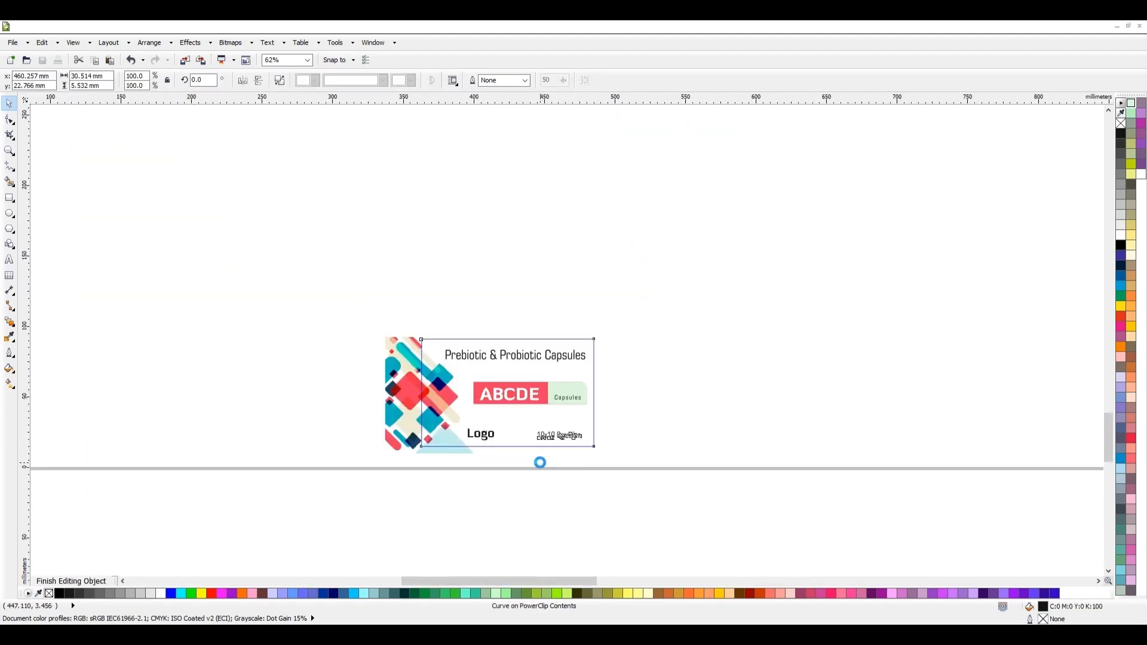
- Examine the 1X10 carton's front panel artwork beneath the 120X78X12 MM label
scroll(441, 432, down, 1)
scroll(712, 304, down, 1)
scroll(724, 252, up, 2)
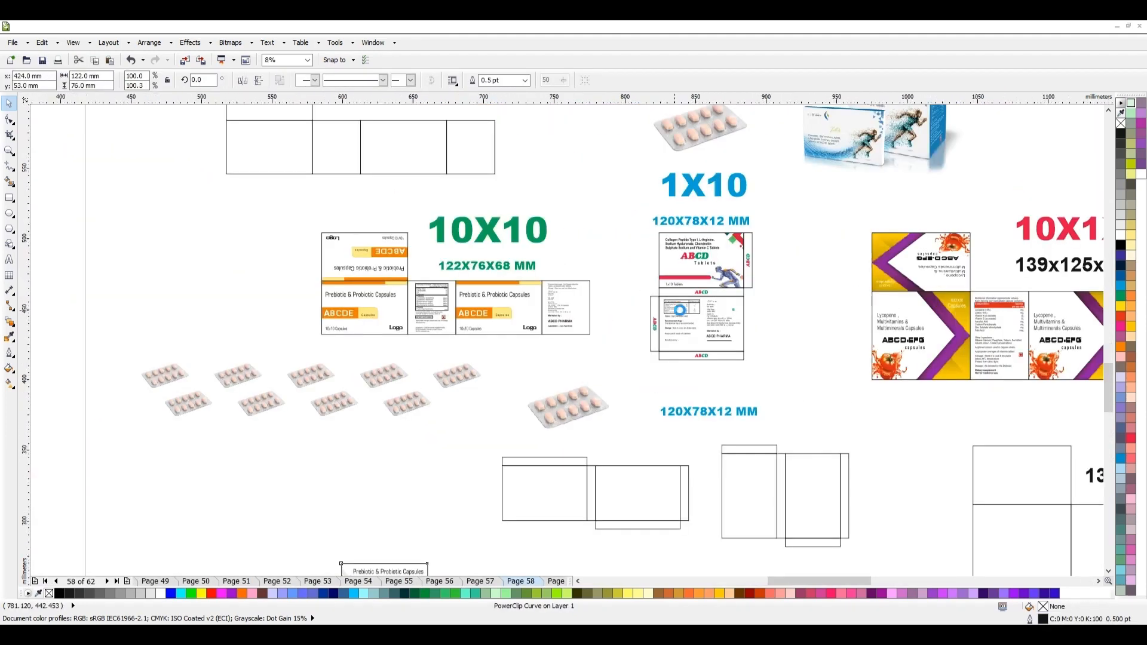
click(724, 251)
scroll(724, 251, up, 4)
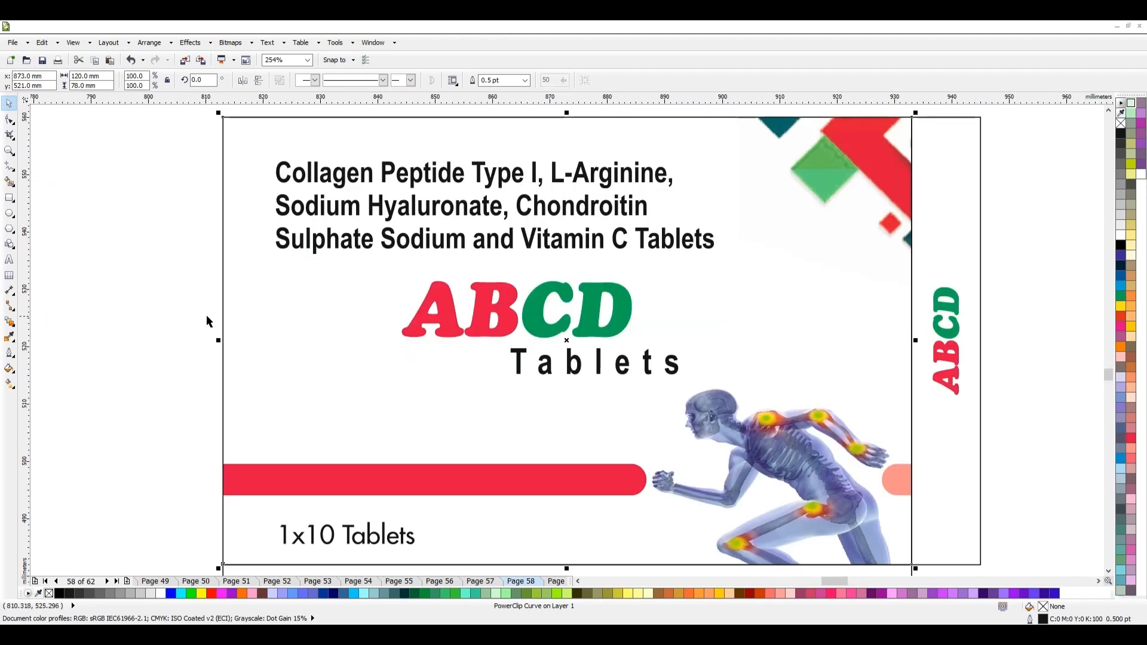
scroll(534, 316, down, 2)
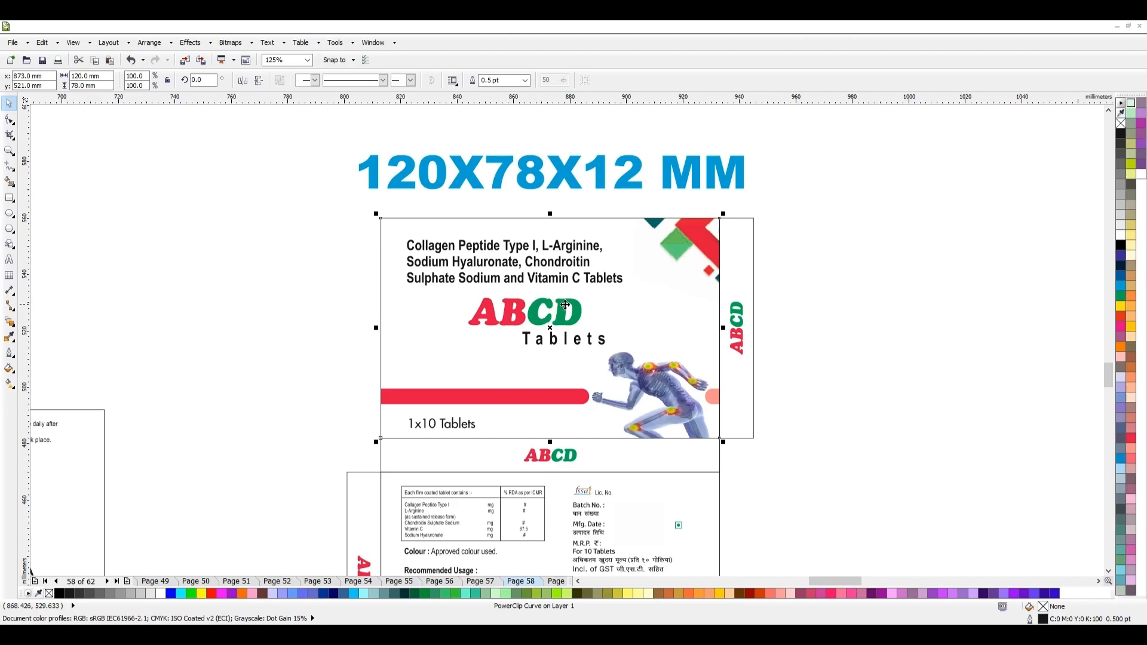
- Switch to the browser's Google Images page, look through the abstract vector backgrounds, and return to CorelDRAW
key(alt+Tab)
key(alt+Tab)
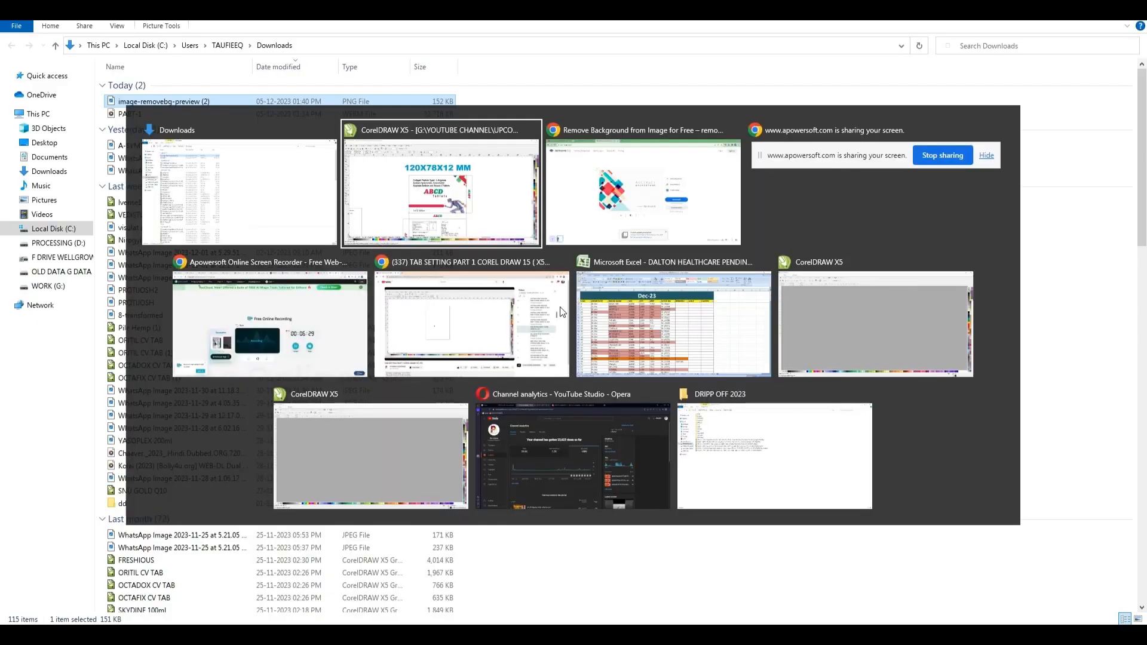
scroll(523, 300, down, 2)
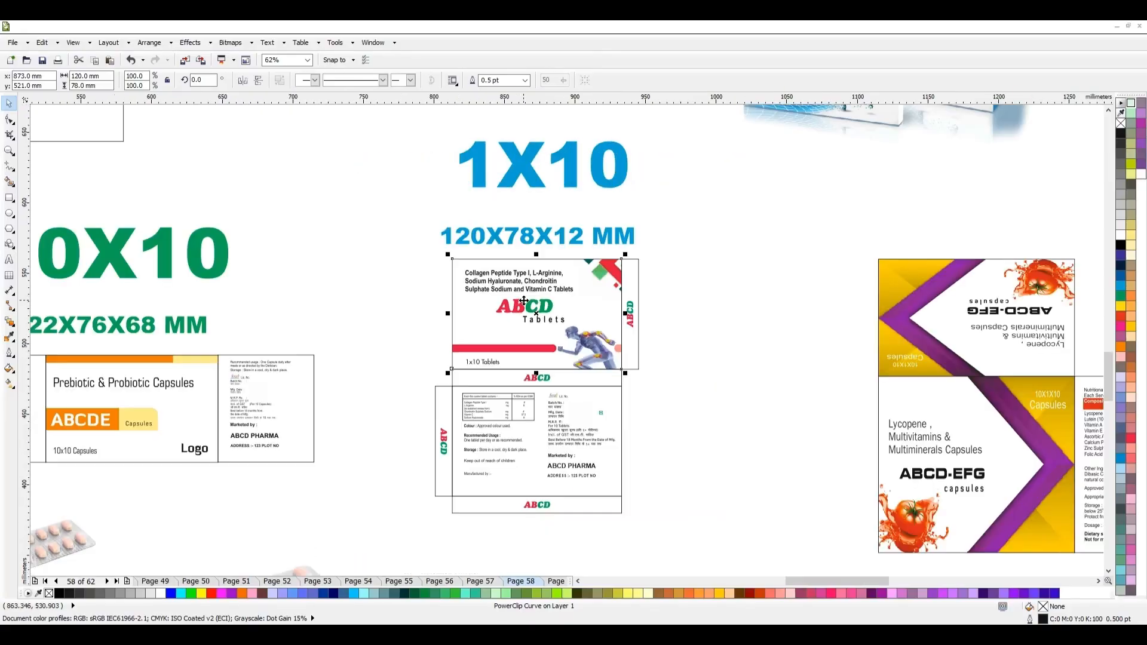
key(alt+Tab)
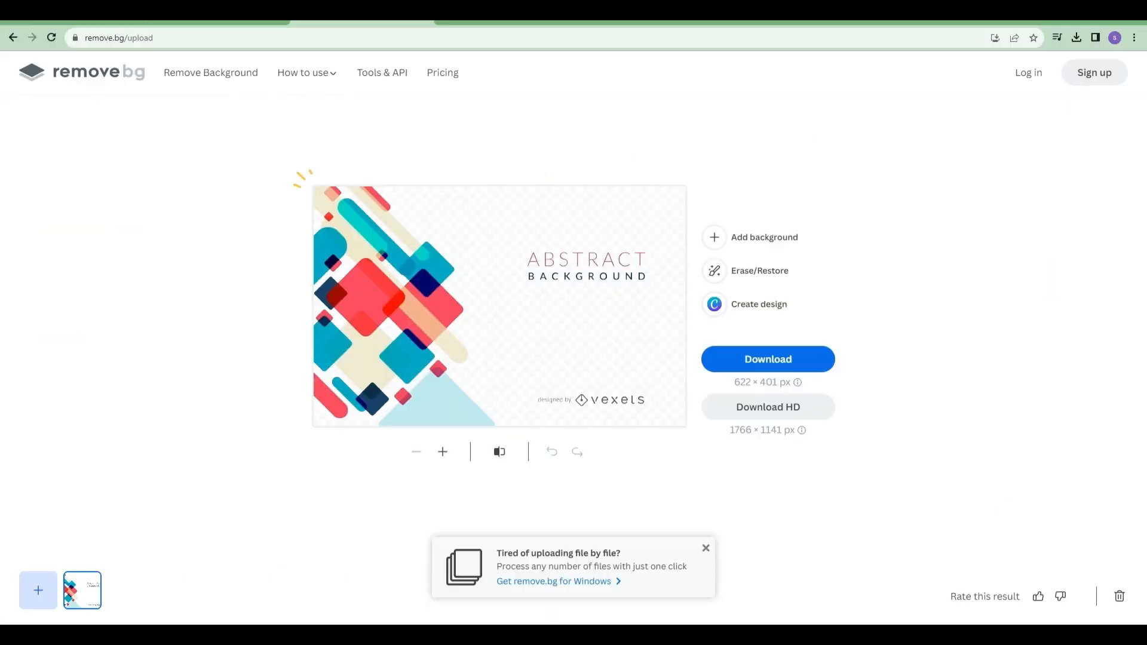
click(219, 24)
scroll(885, 343, down, 3)
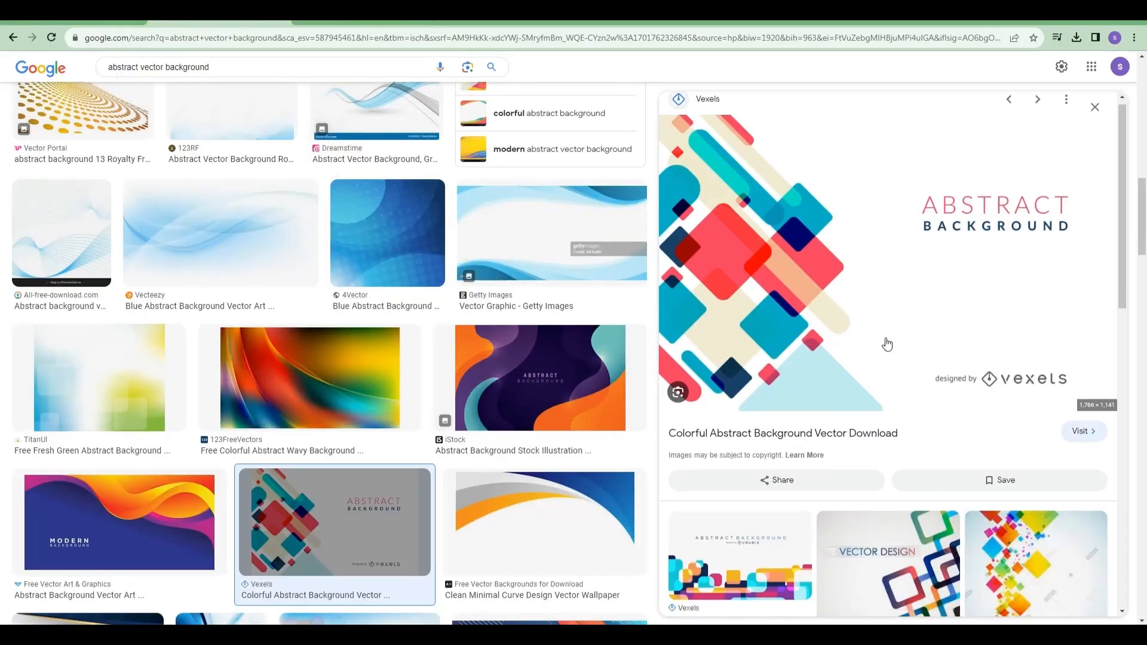
scroll(421, 431, down, 4)
scroll(422, 432, down, 4)
key(alt+Tab)
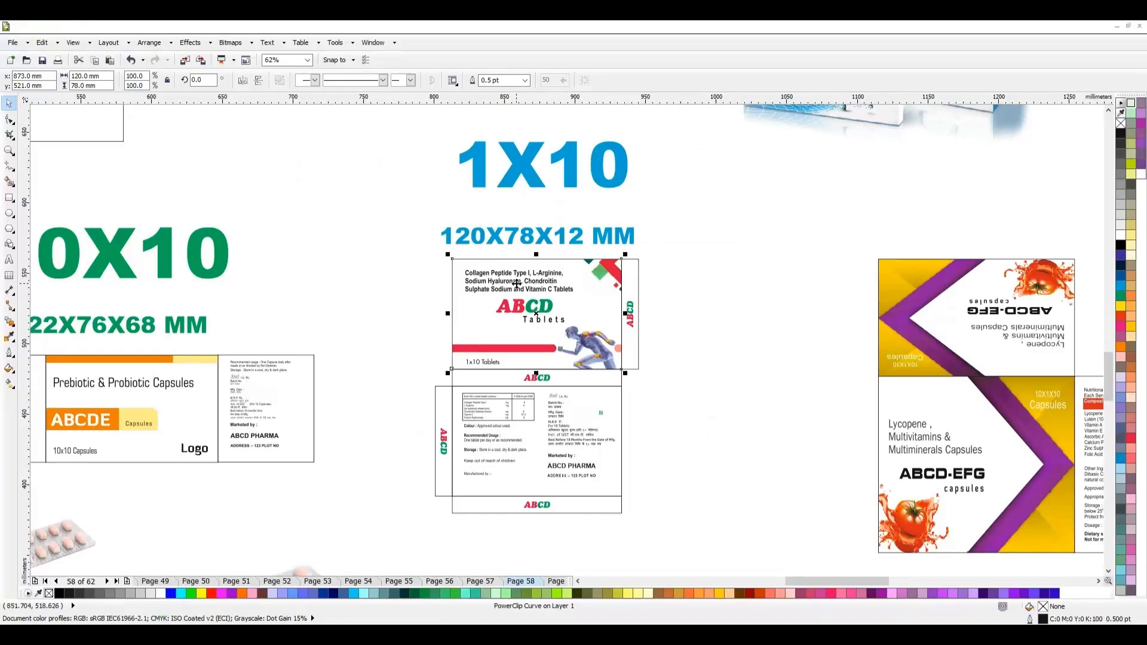
- Check the product text on the 10X1X10 front panel and search Google Images for "lycopene multivitamin and multimineral capsules"
scroll(417, 420, up, 2)
scroll(587, 312, down, 4)
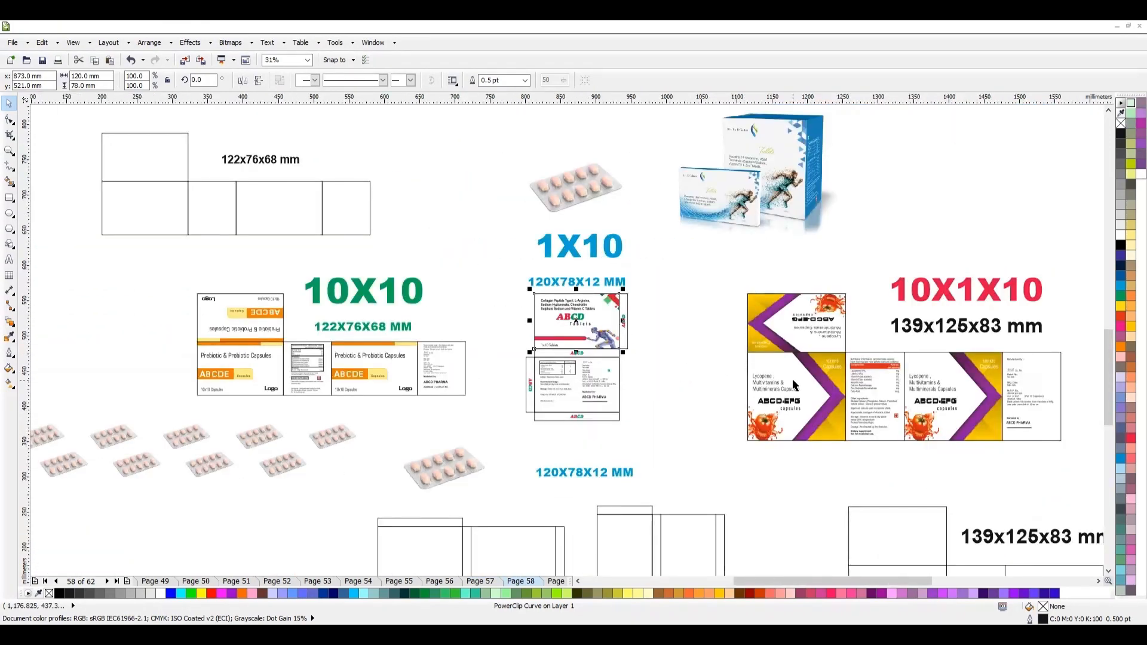
scroll(773, 408, up, 6)
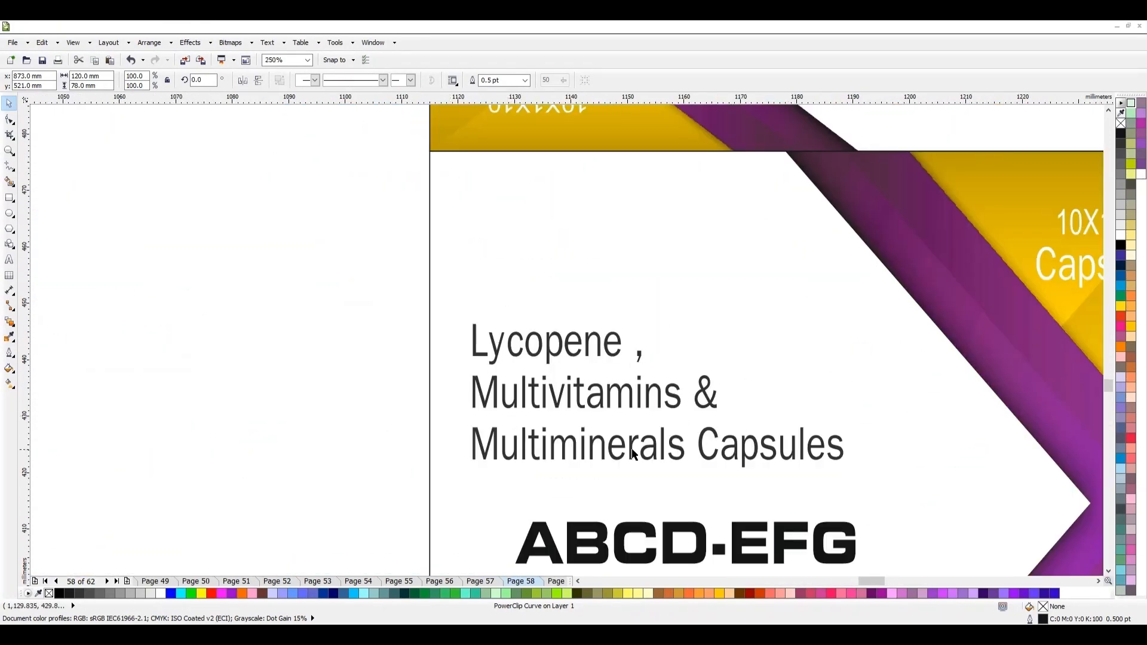
key(alt+Tab)
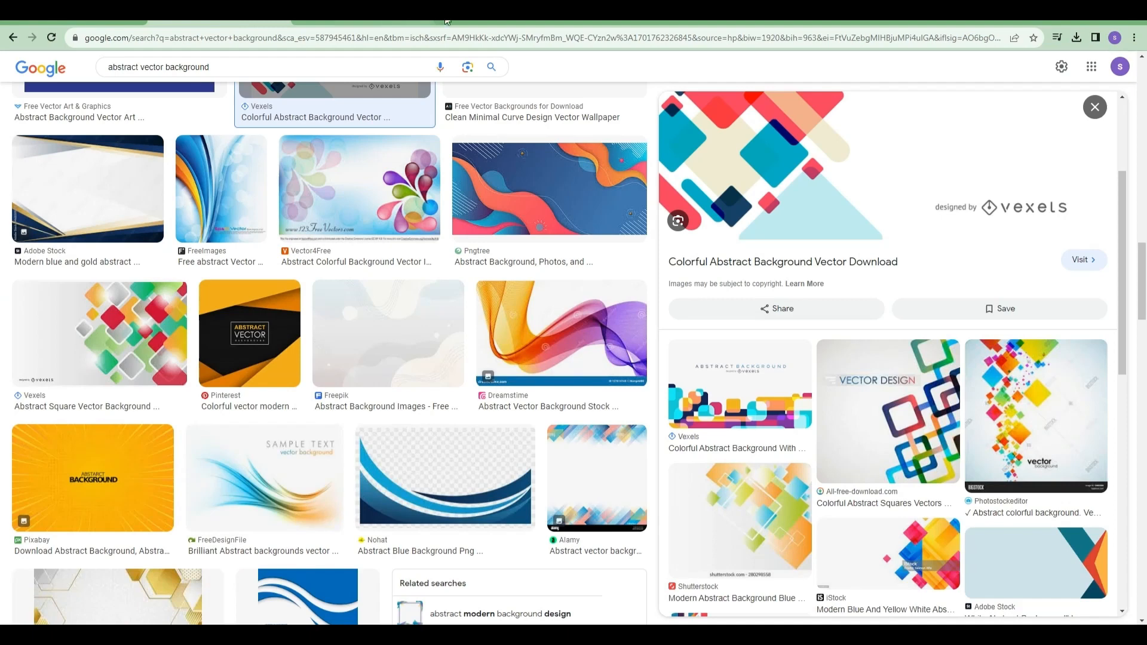
triple_click(240, 66)
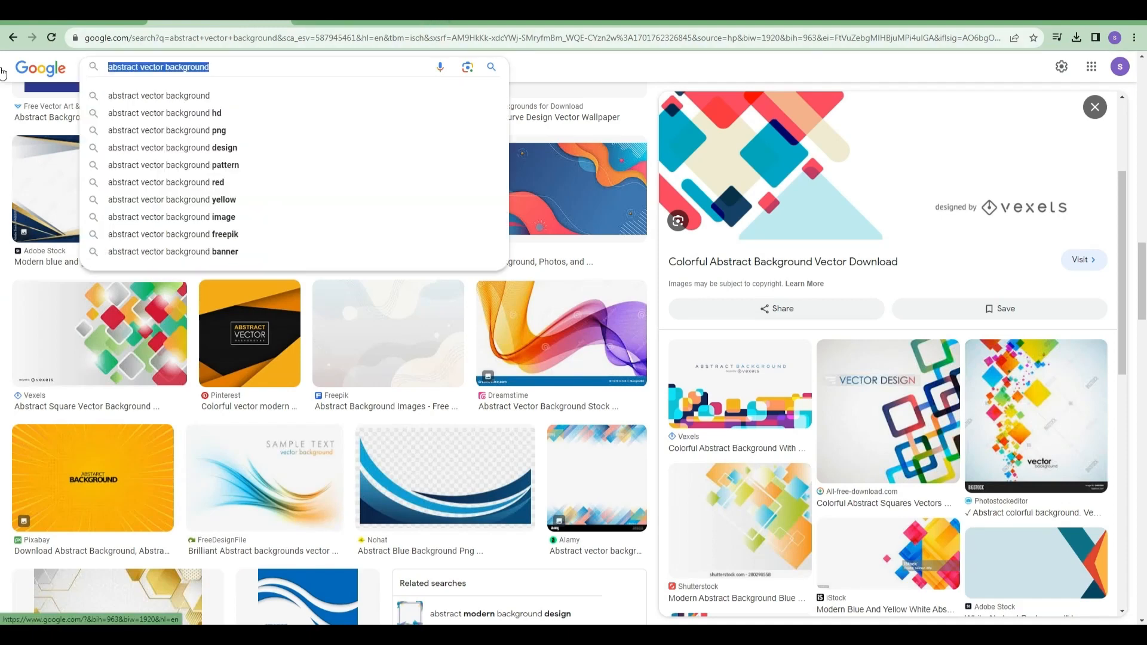
text(lycopene multivitam)
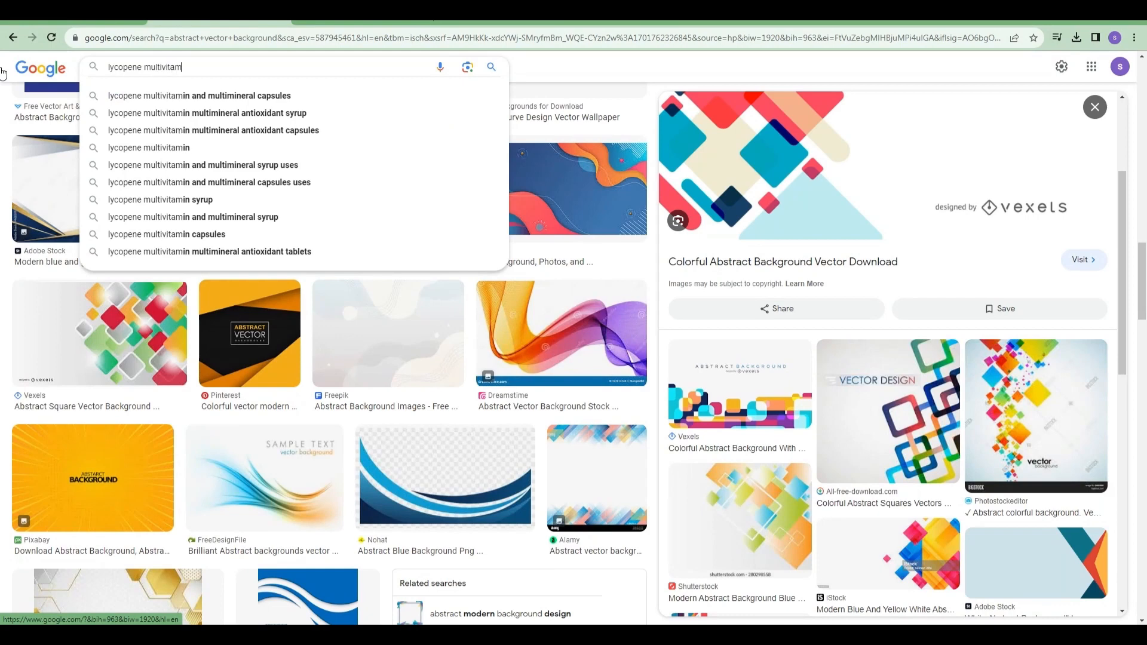
key(Down)
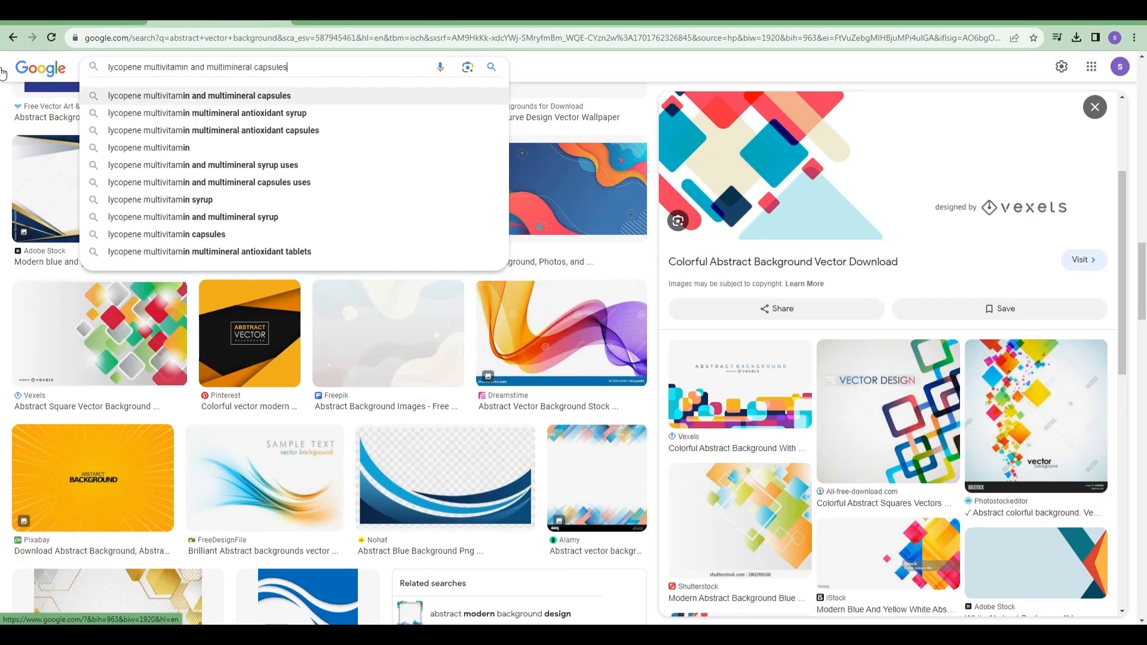
key(Return)
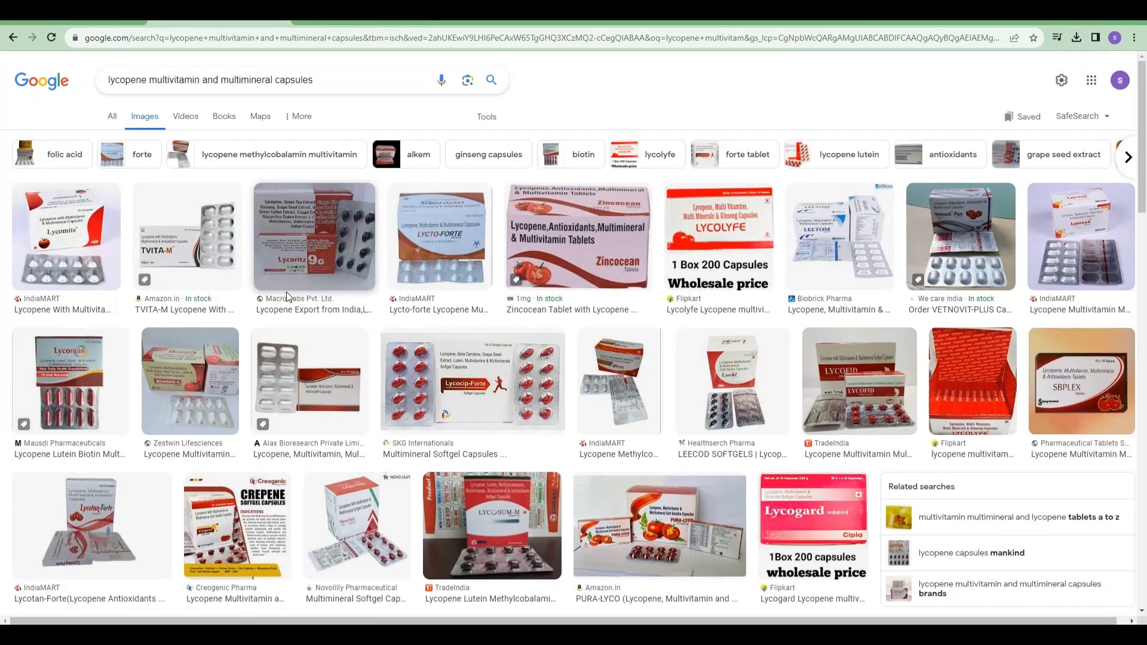
- Preview the Lycocip-Forte carton image, close it, and browse the other lycopene packaging images for design ideas
click(546, 420)
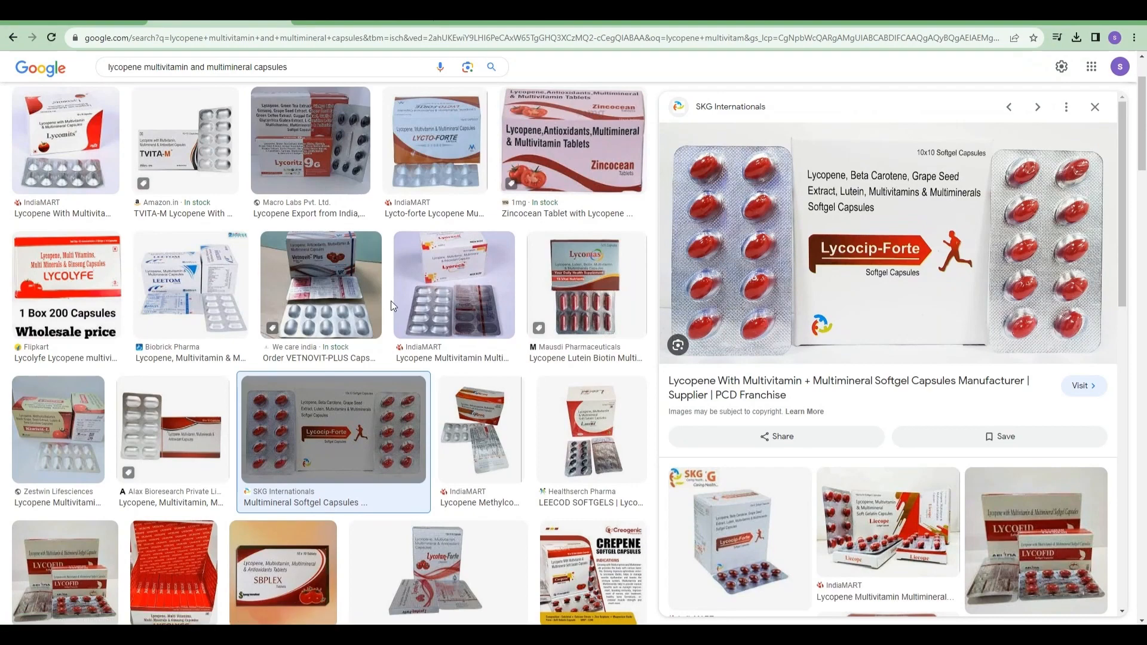
key(Escape)
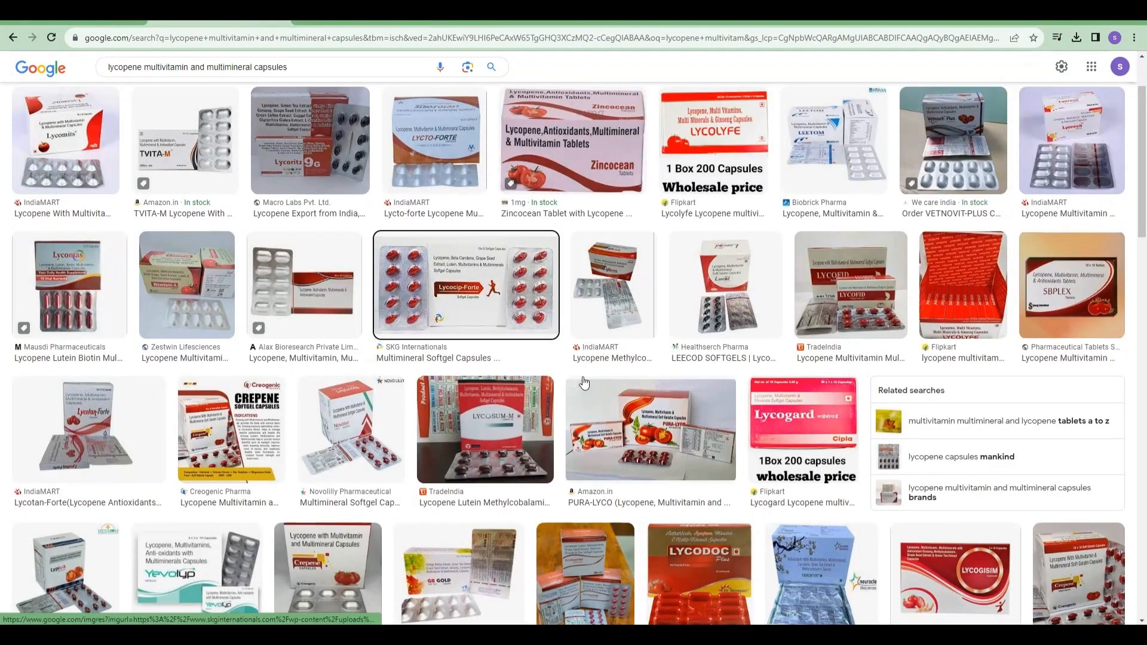
scroll(527, 453, down, 3)
scroll(527, 452, down, 3)
scroll(398, 409, up, 7)
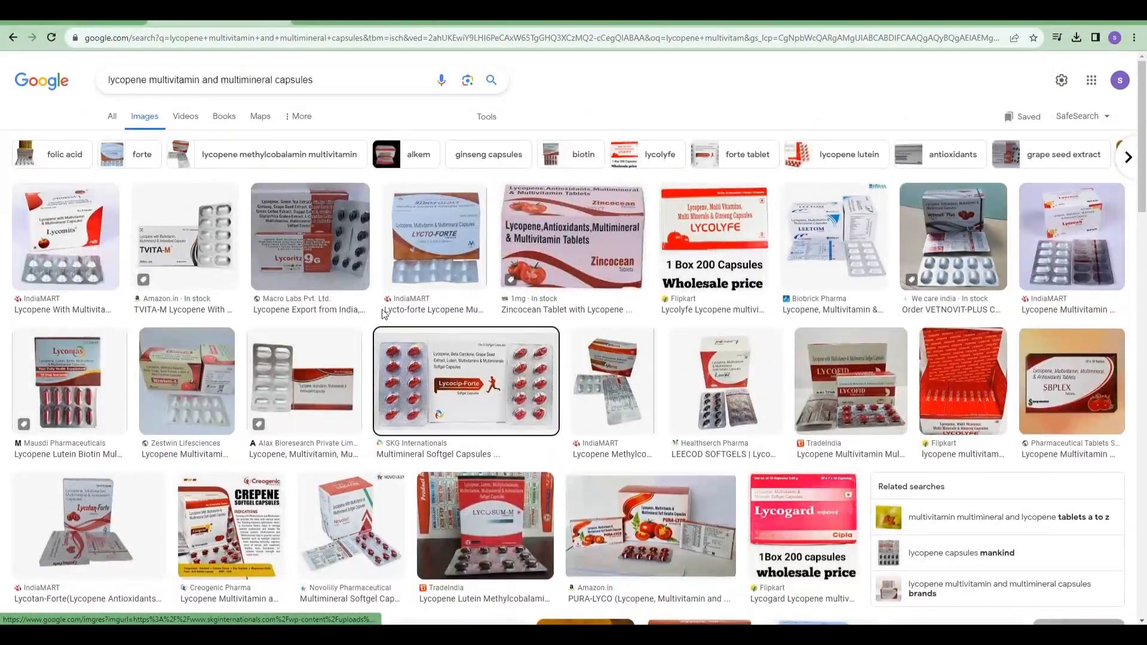
- Return to the earlier abstract vector background image results and search Google Images for "red abstract vector background"
click(13, 38)
click(13, 37)
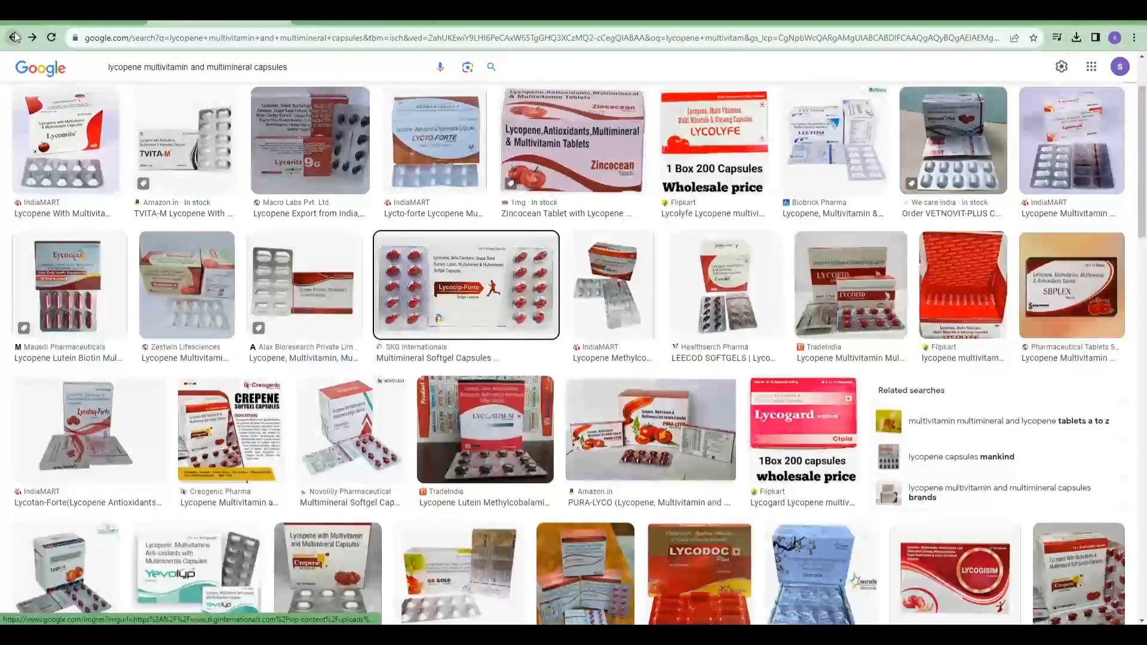
click(13, 38)
click(117, 69)
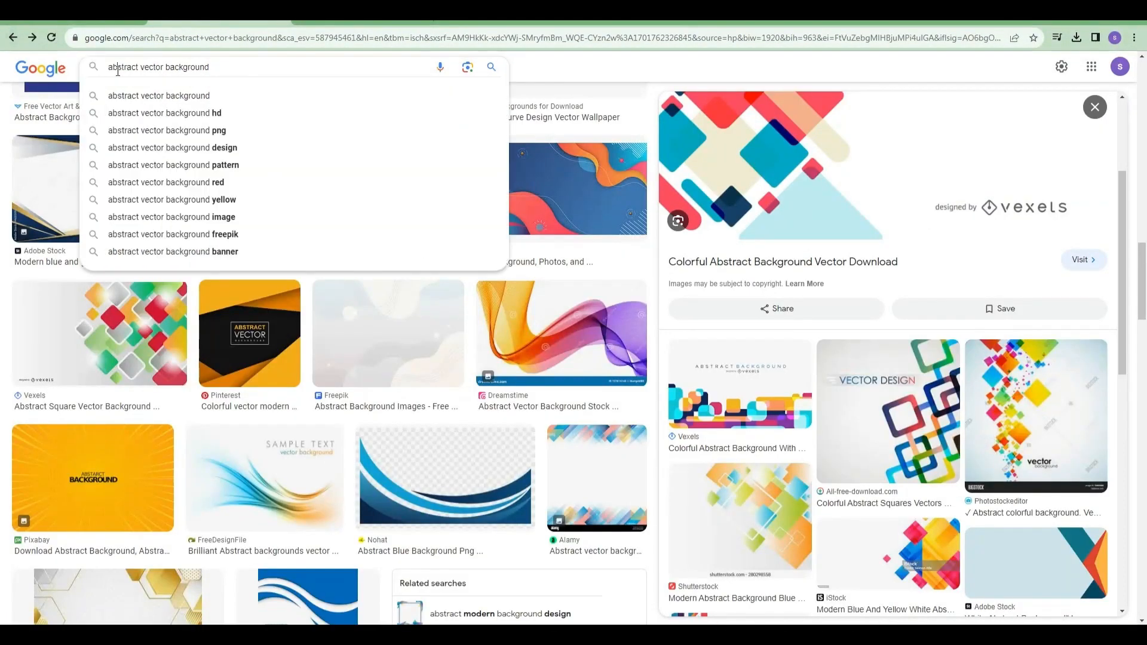
text(red)
key(Return)
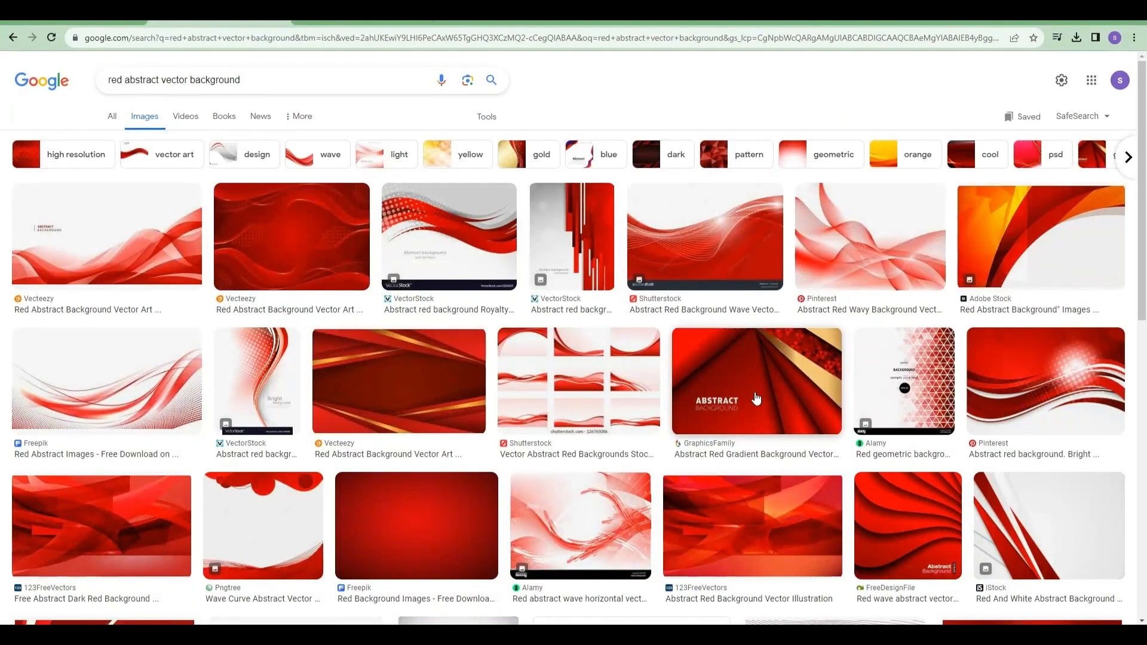
- Browse the red background images, switch back to CorelDRAW, and view the whole 10X1X10 carton layout
scroll(755, 394, down, 10)
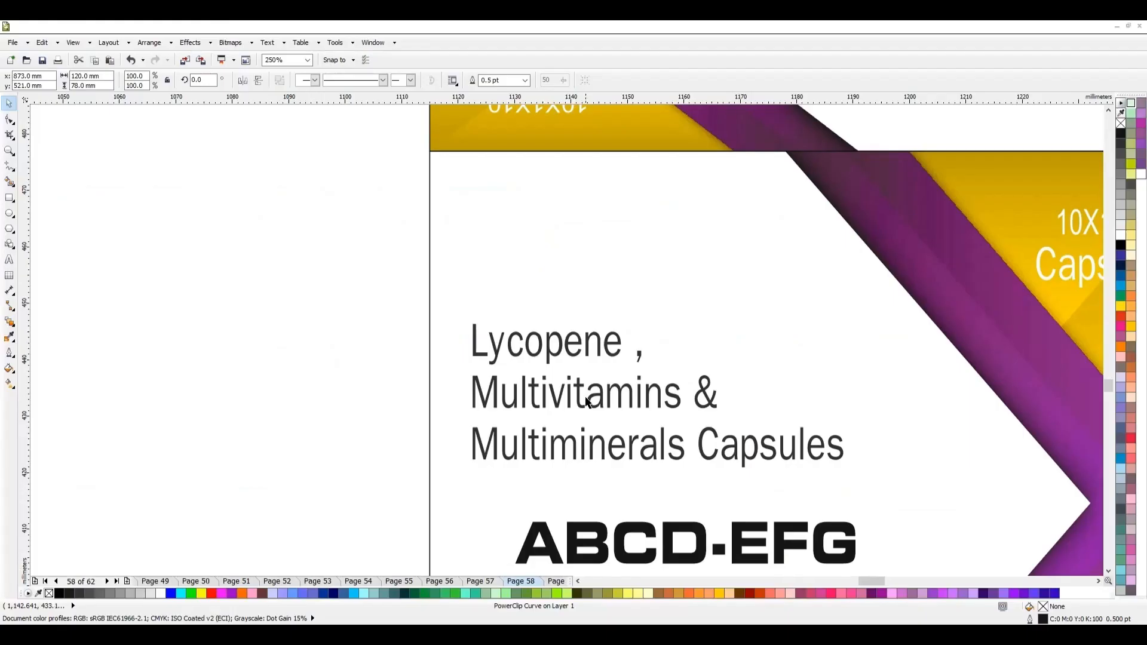
scroll(587, 403, down, 6)
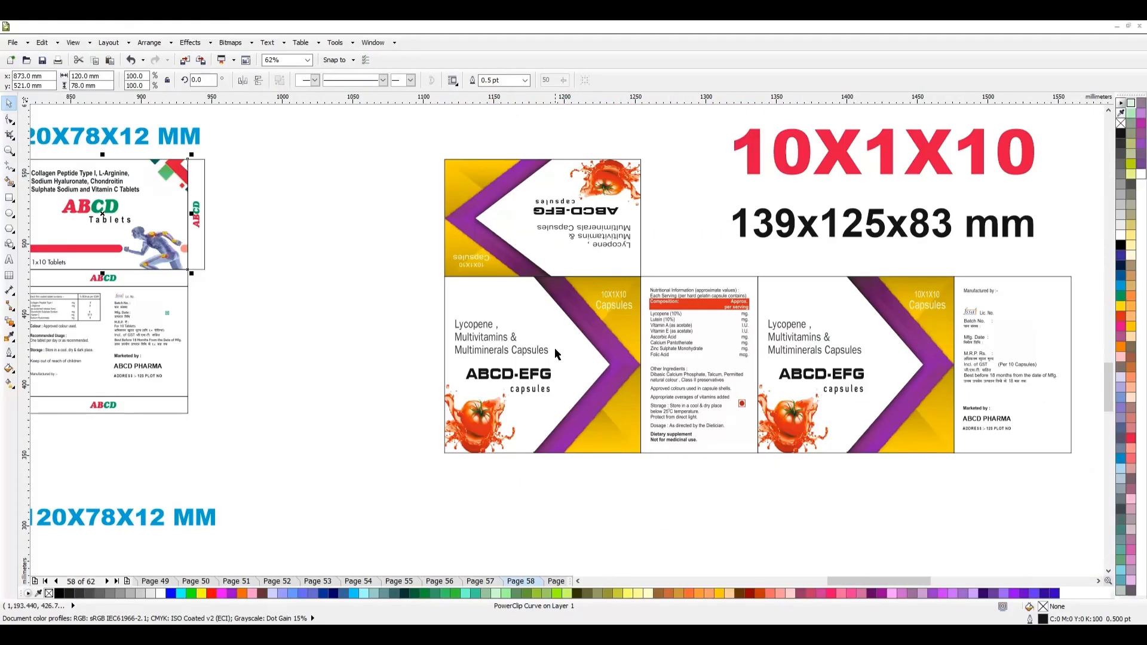
scroll(508, 359, up, 2)
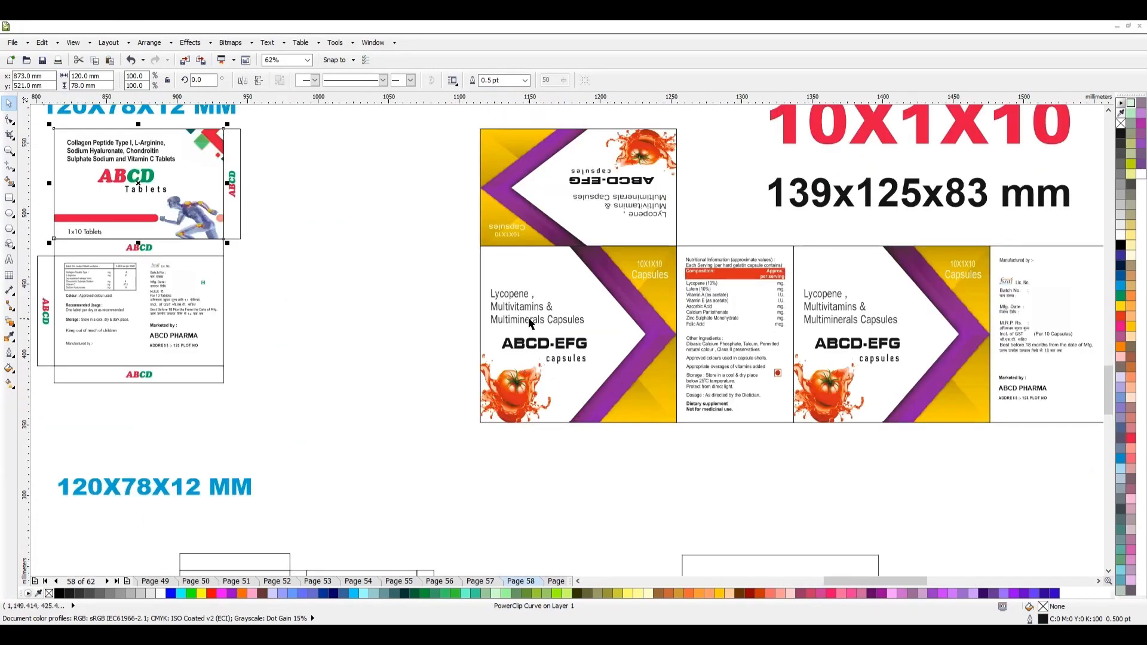